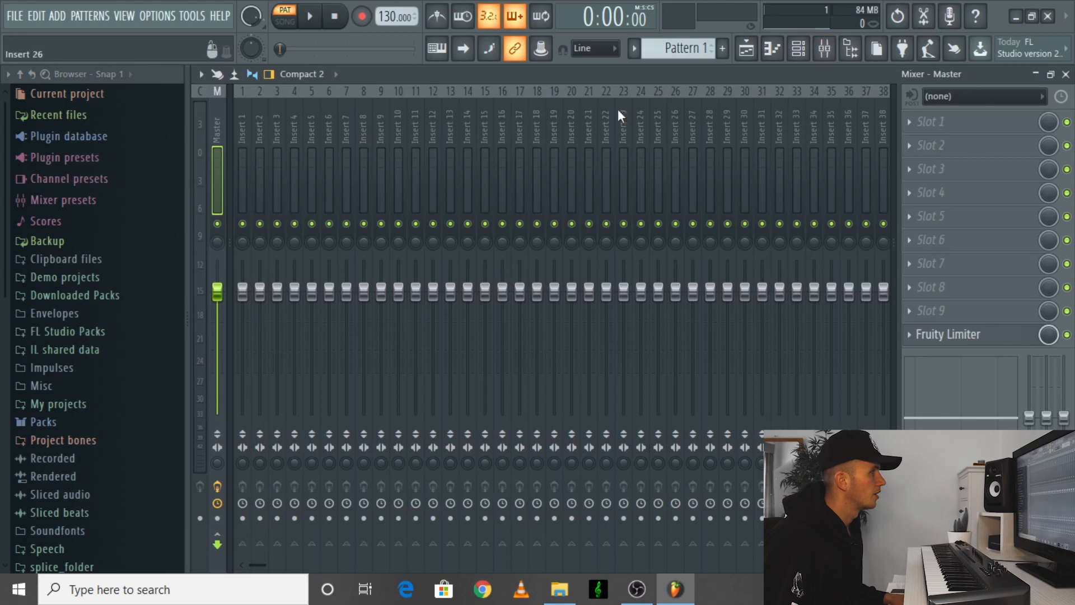
- Set the audio input of mixer track Insert 5 to mono In 1 and arm the track for recording
left_click(315, 119)
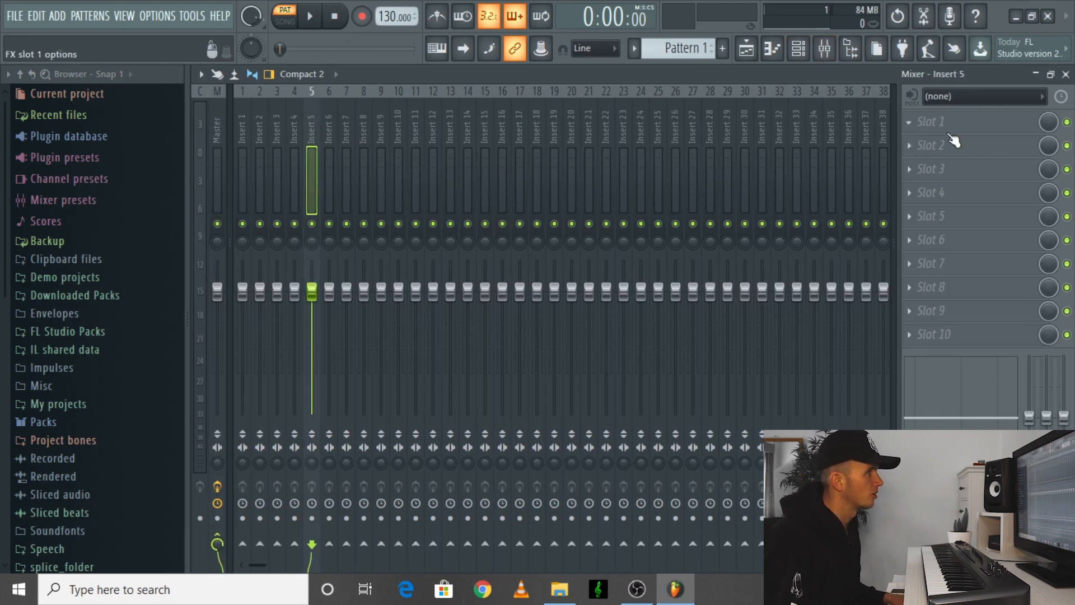
left_click(953, 97)
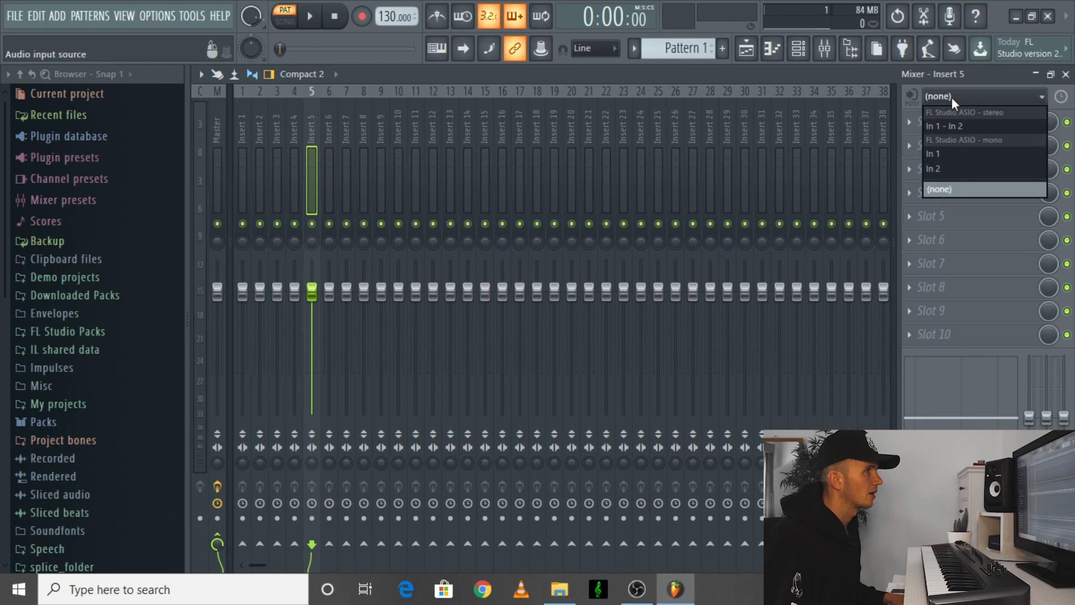
left_click(955, 155)
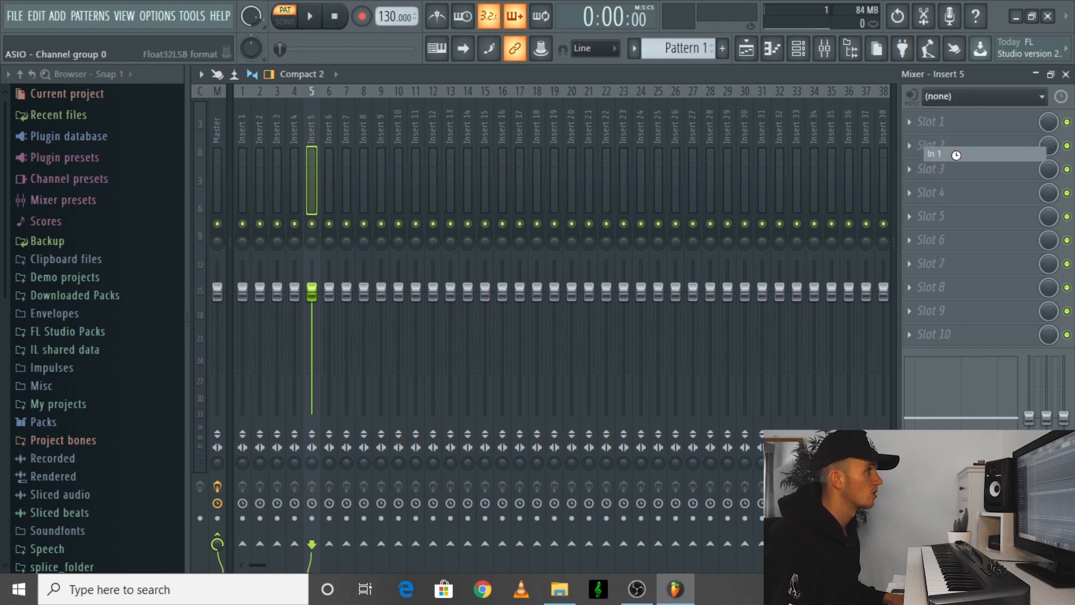
left_click(312, 517)
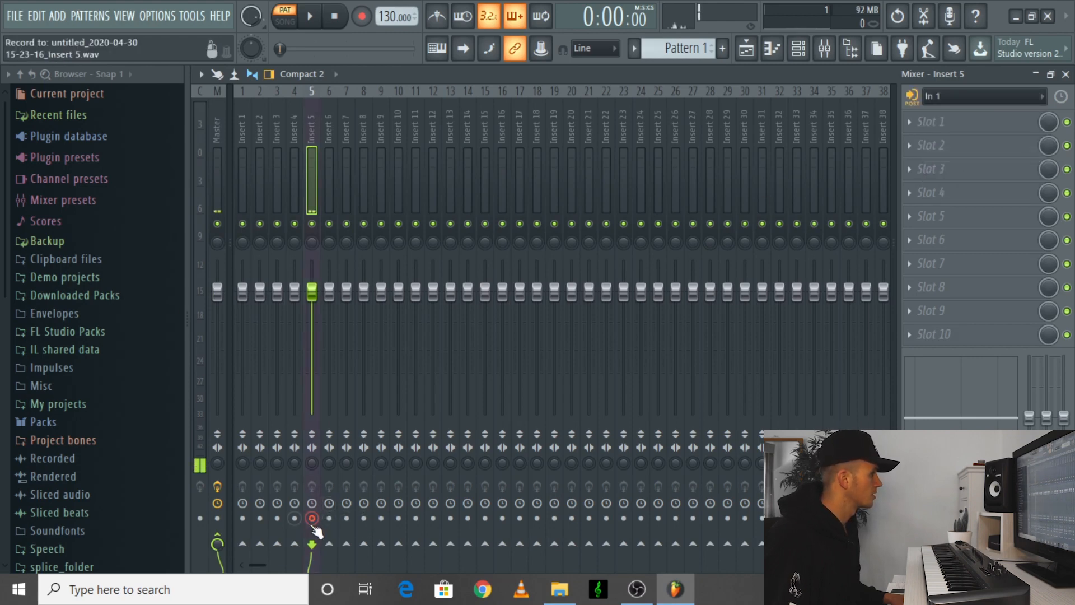
- Enable recording and record a vocal take into the Playlist in song mode
left_click(362, 17)
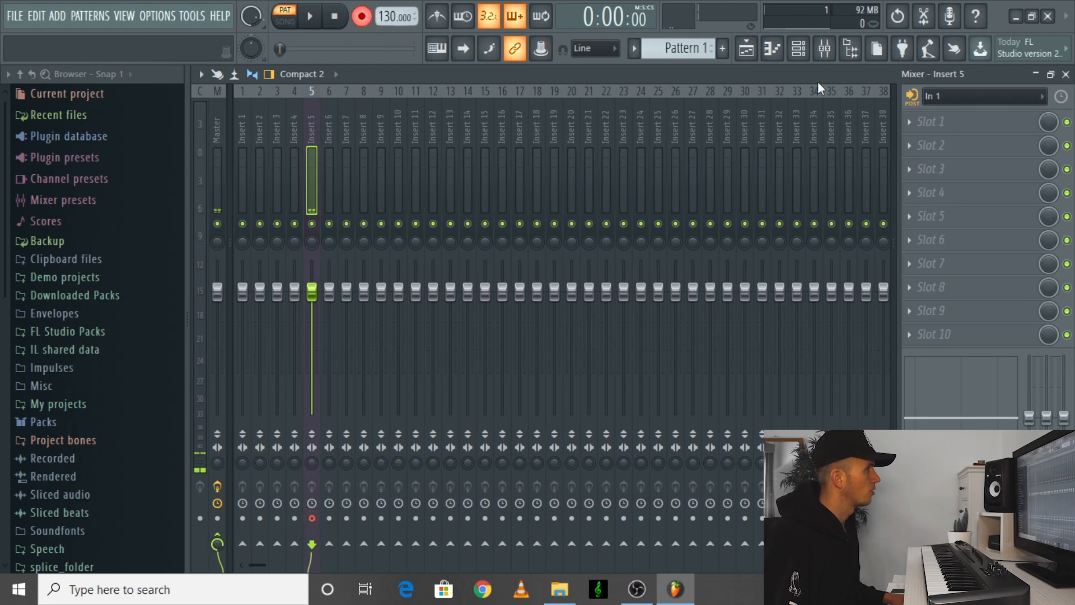
left_click(744, 48)
left_click(284, 21)
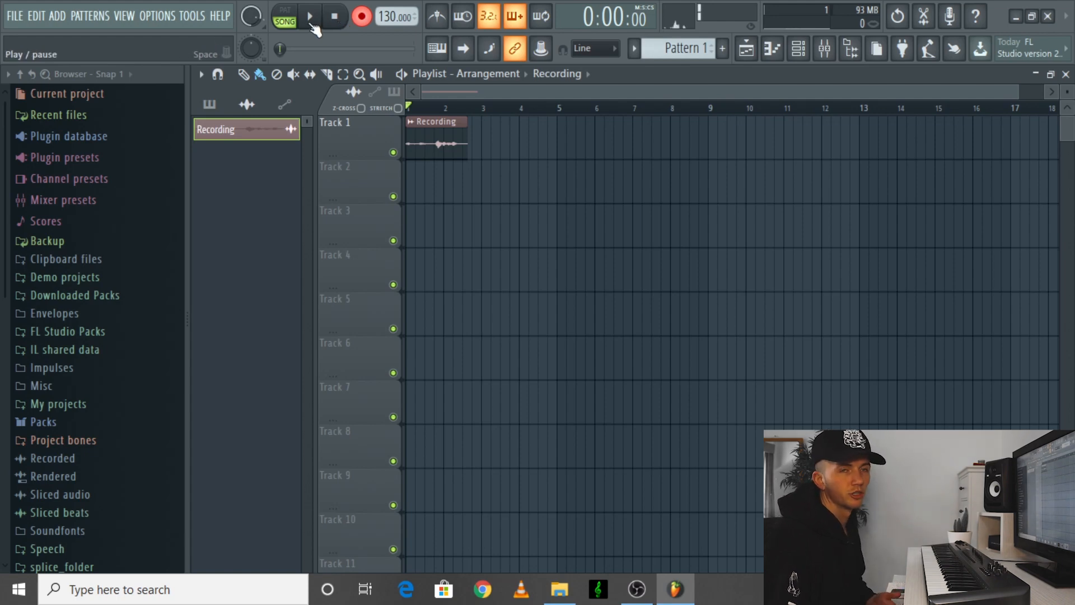
- Disarm Insert 5 in the mixer and set its audio input back to (none)
left_click(824, 48)
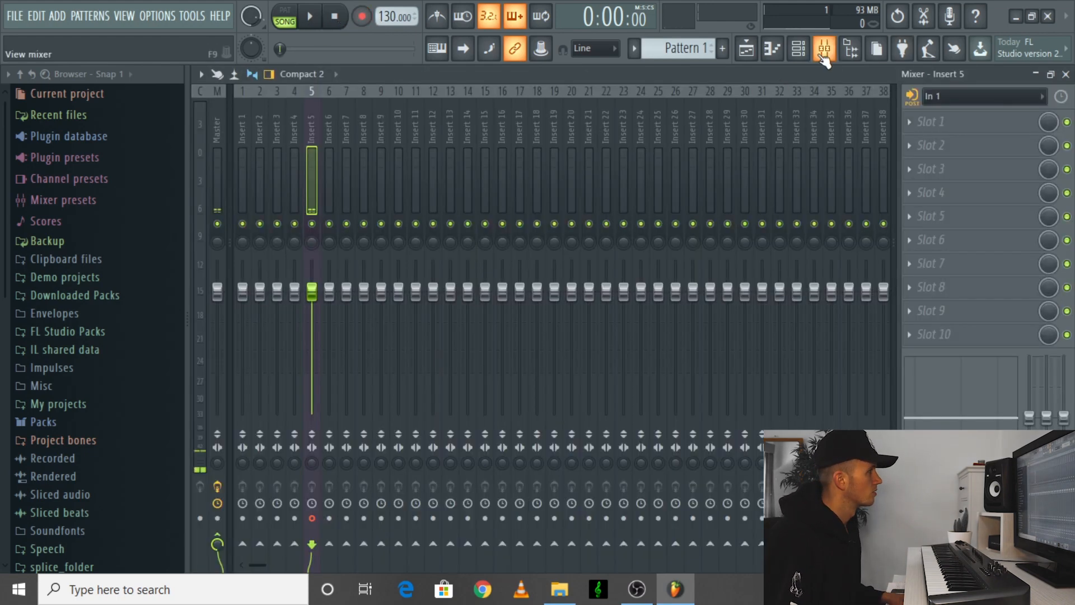
left_click(312, 518)
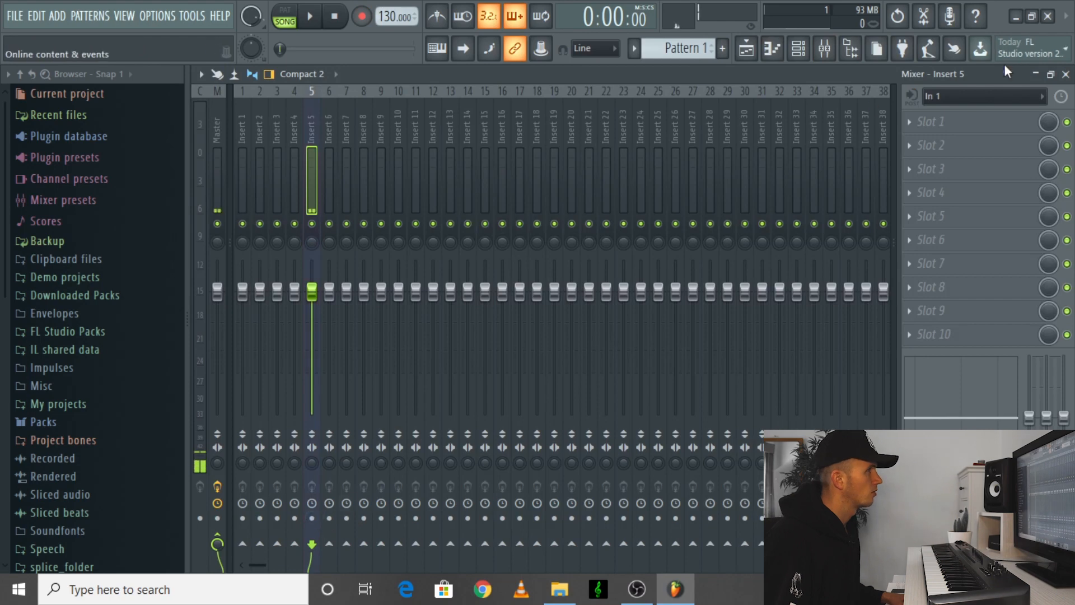
left_click(938, 97)
left_click(935, 190)
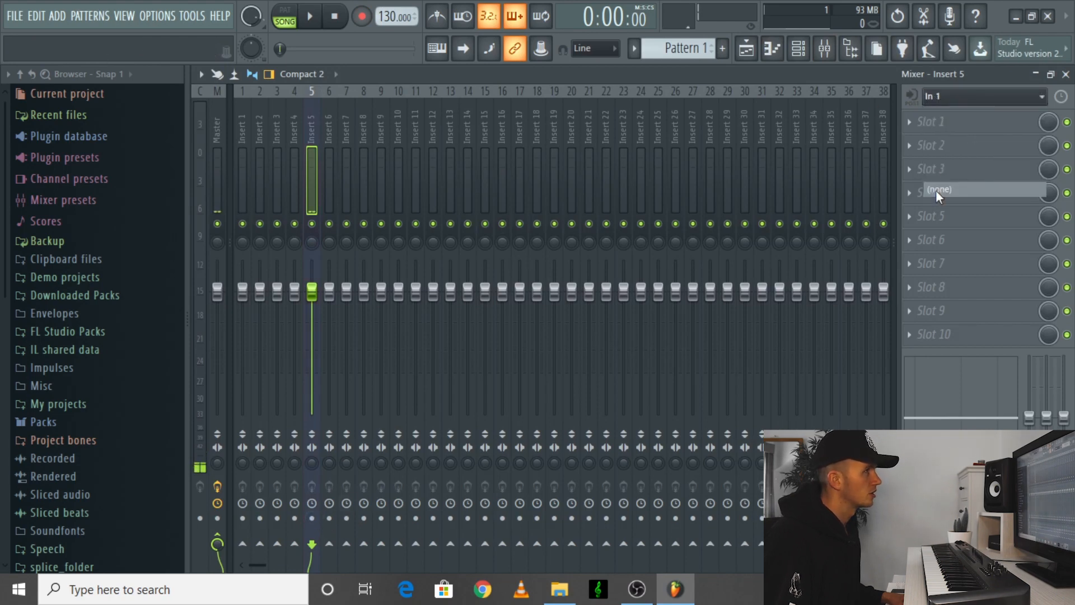
- Play back the Recording clip on Track 1 of the Playlist
left_click(745, 54)
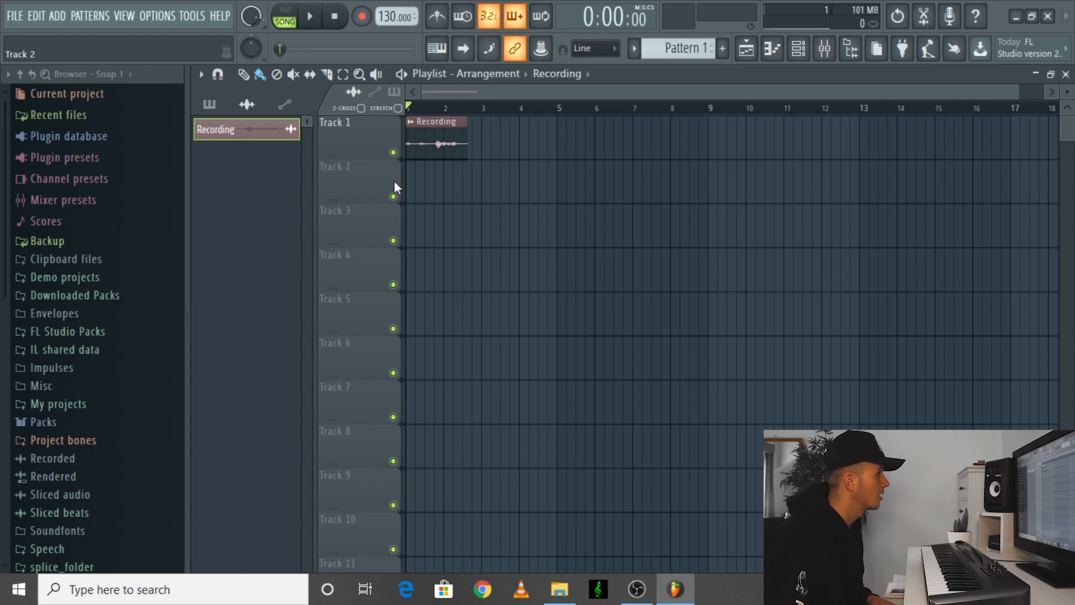
key("space")
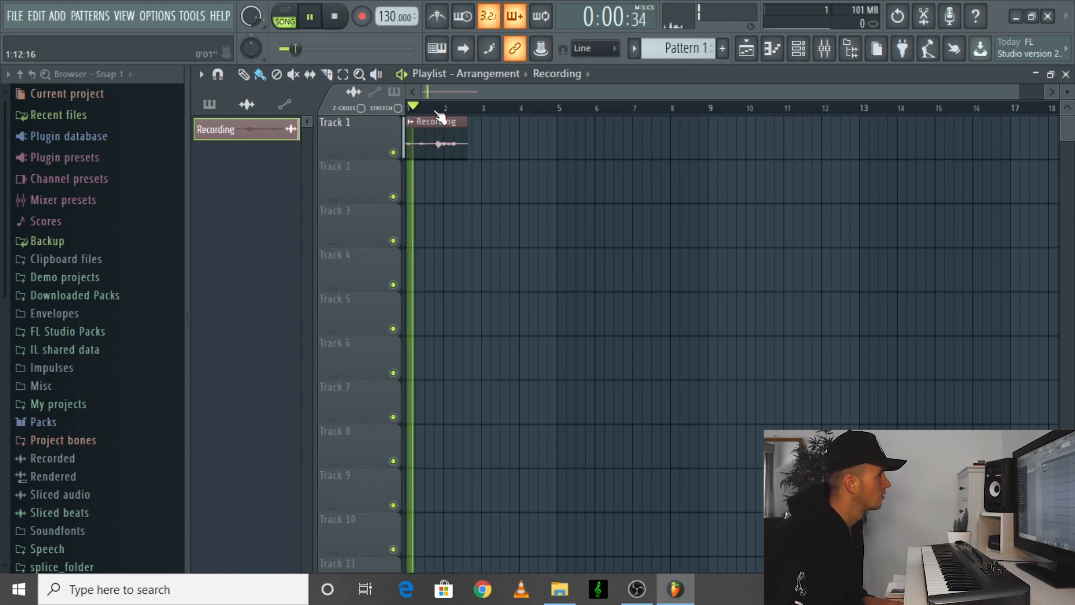
key("space")
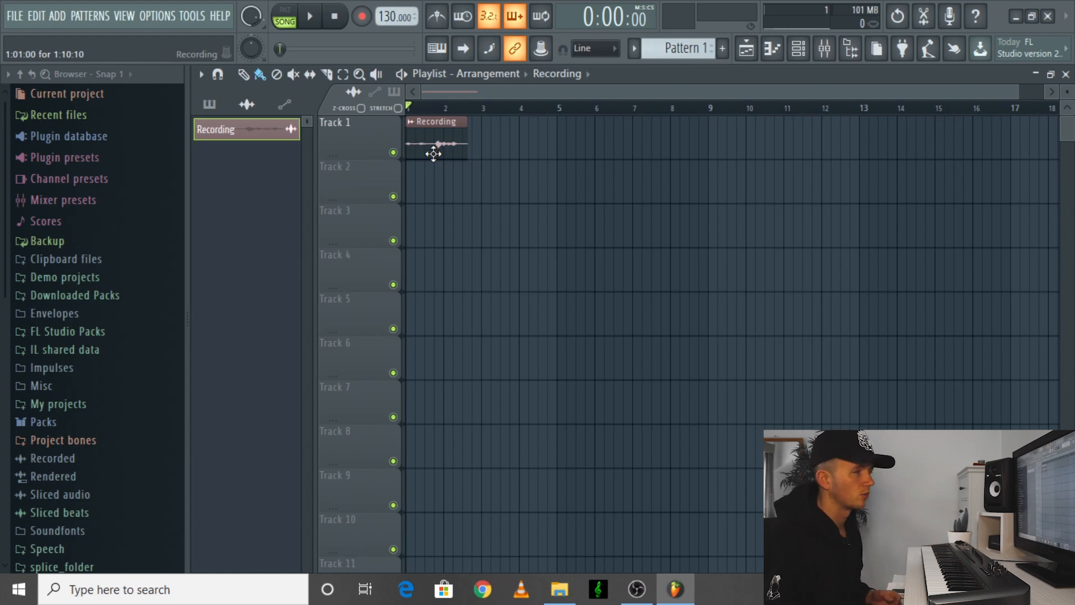
- Open the Track 1 recording in the audio editor and replace its Playlist clip with only the louder vocal phrase
double_click(435, 149)
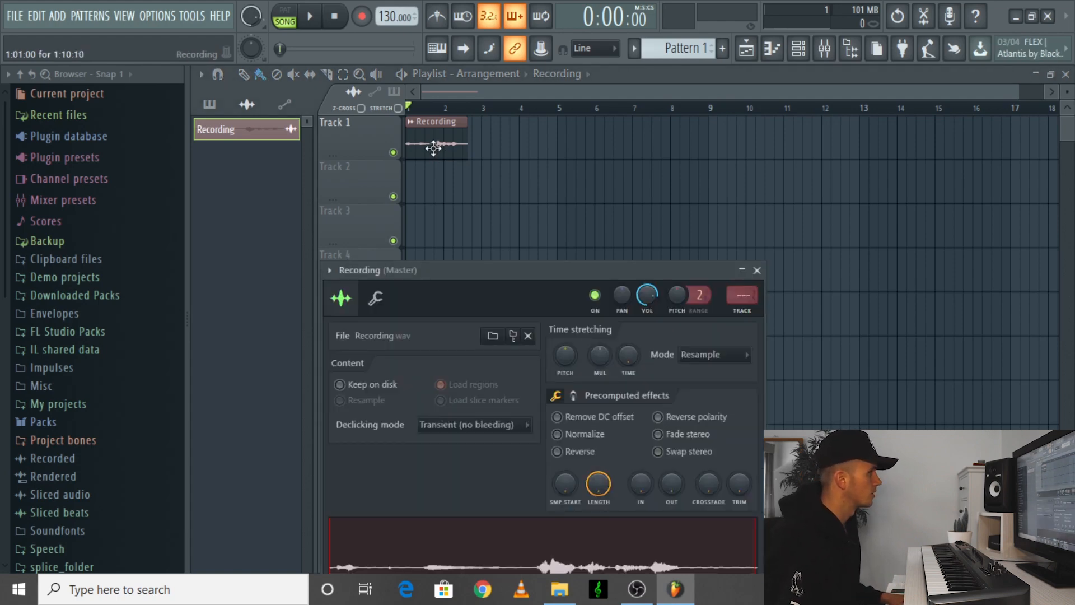
left_click_drag(512, 271, 534, 131)
right_click(560, 426)
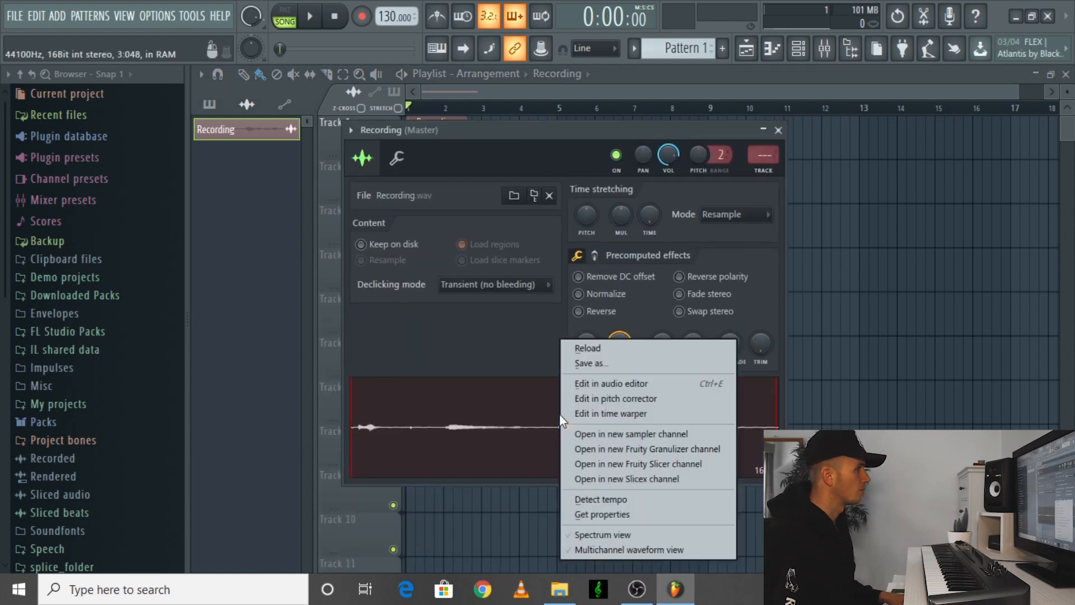
left_click(618, 383)
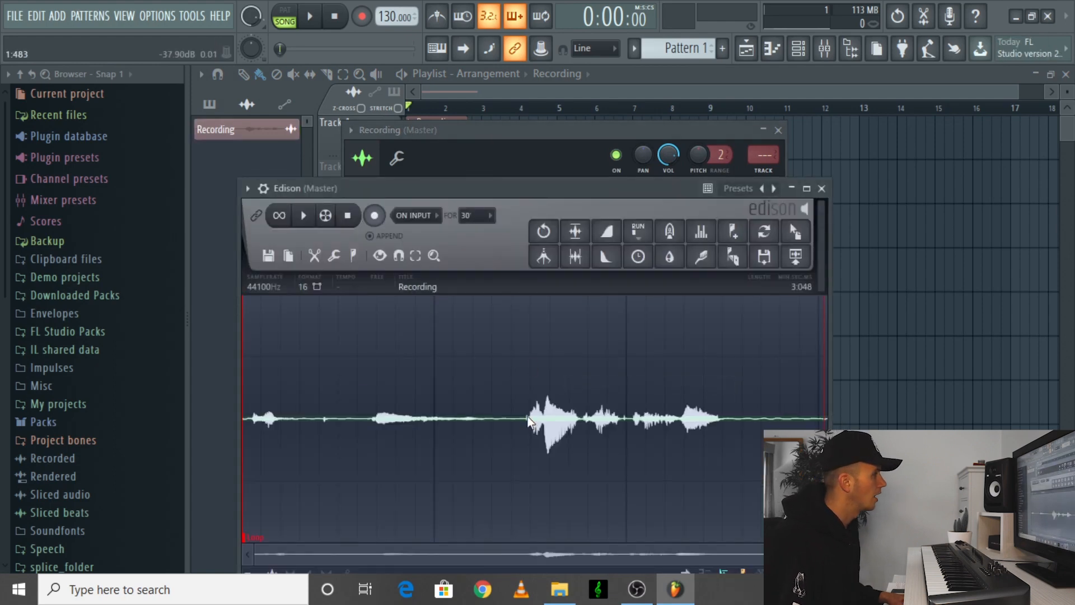
left_click_drag(526, 420, 727, 446)
left_click_drag(794, 231, 415, 141)
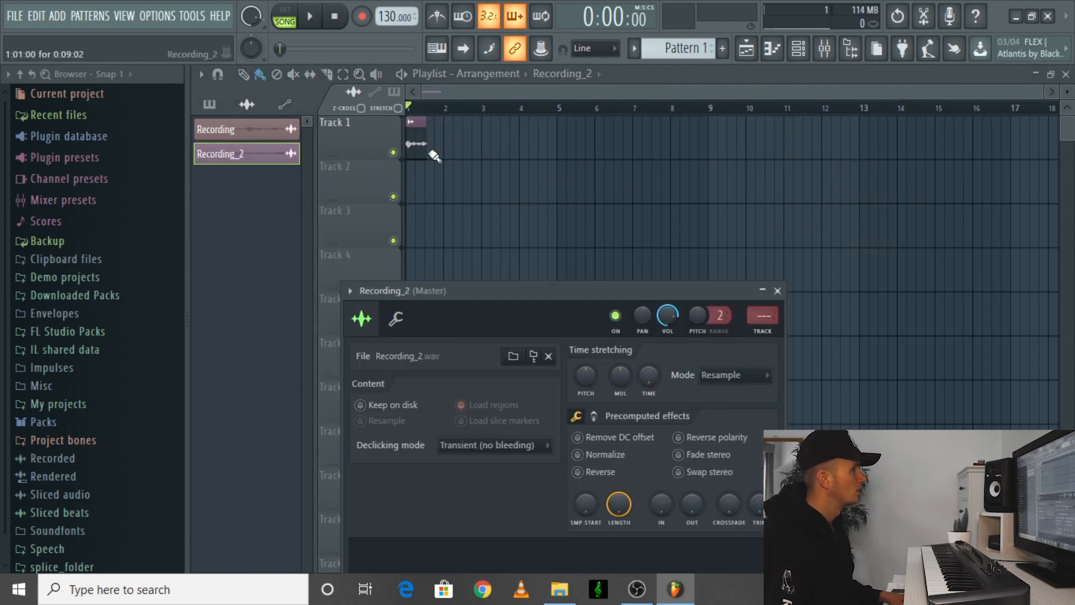
- Route the trimmed Recording_2 clip to mixer track 5 and load Fruity Limiter in its first effect slot
left_click(773, 334)
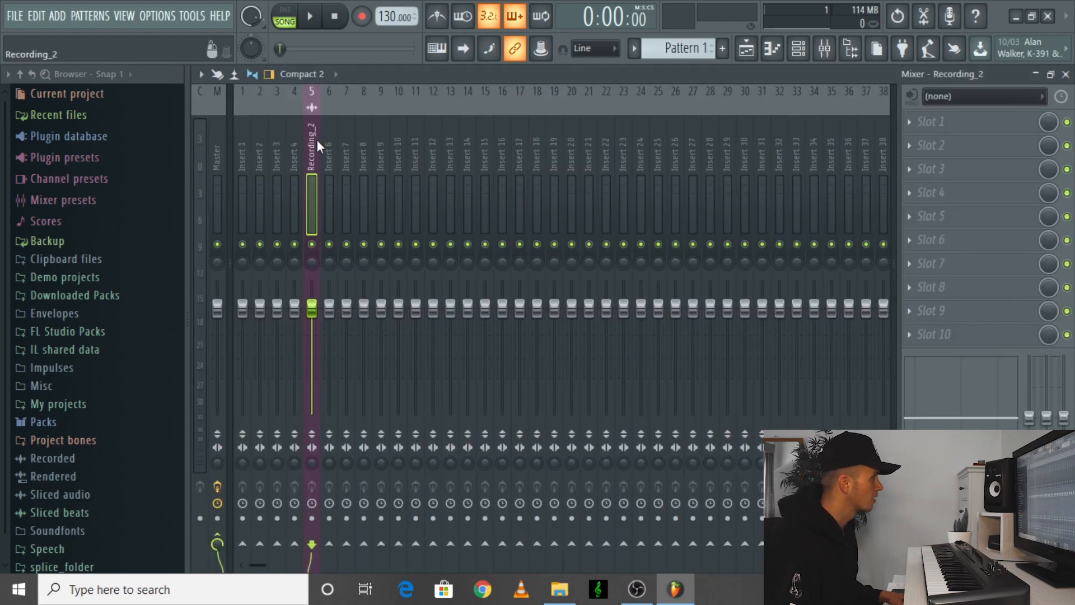
left_click(953, 121)
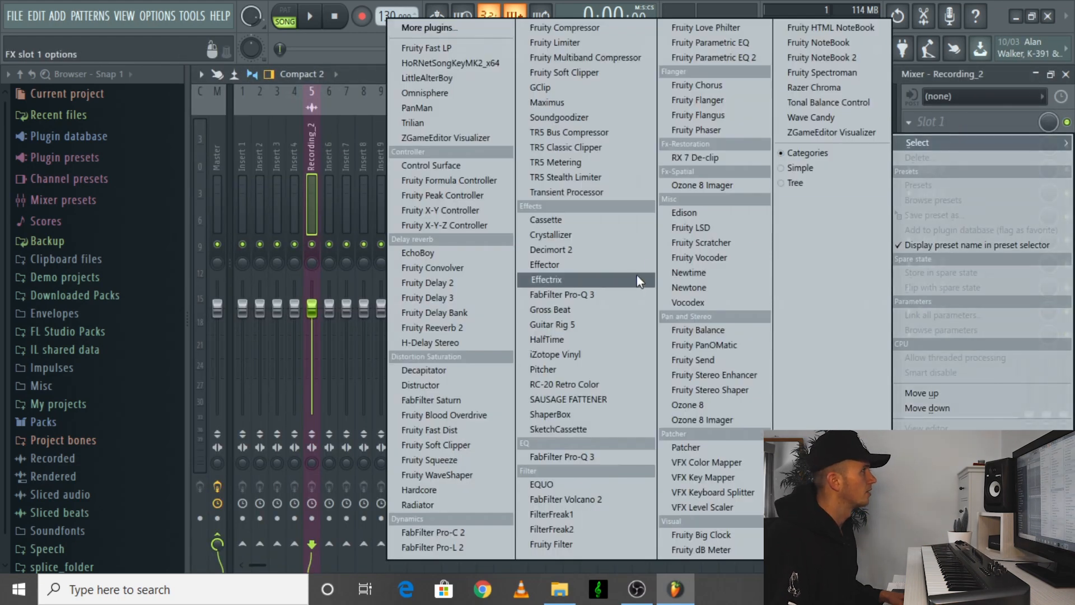
left_click(580, 42)
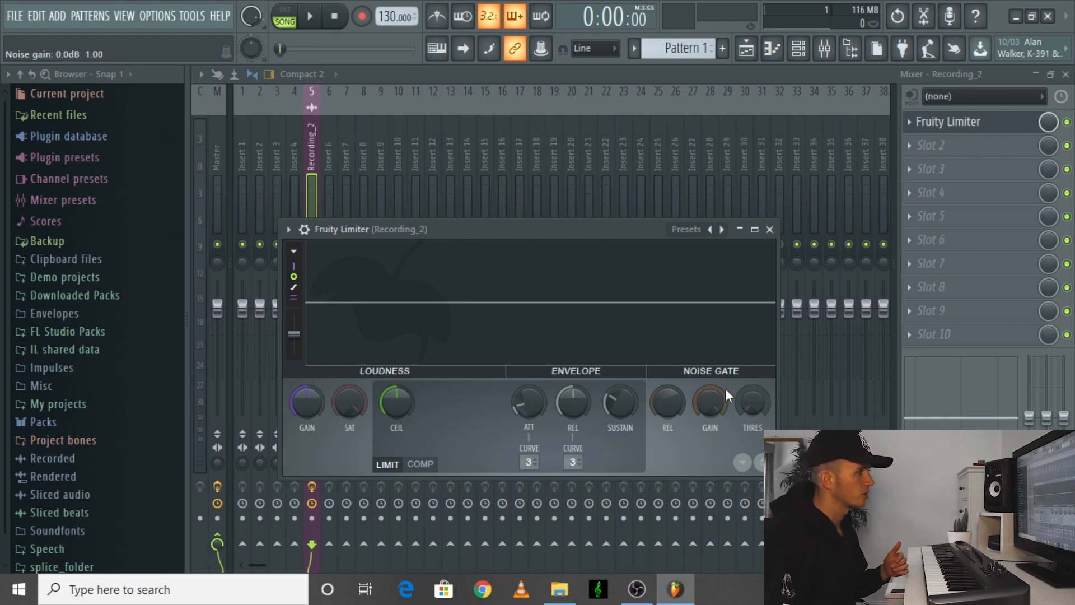
- Set the limiter's noise gate to minimum gain, a threshold of about -42 dB and a longer release during playback
left_click_drag(752, 402, 751, 405)
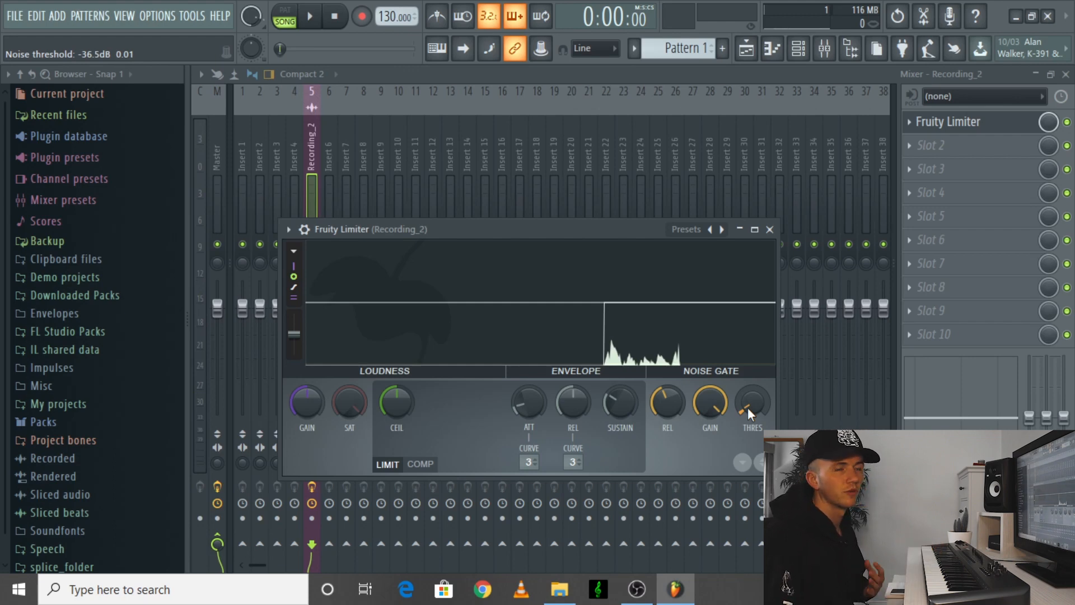
left_click_drag(714, 405, 714, 425)
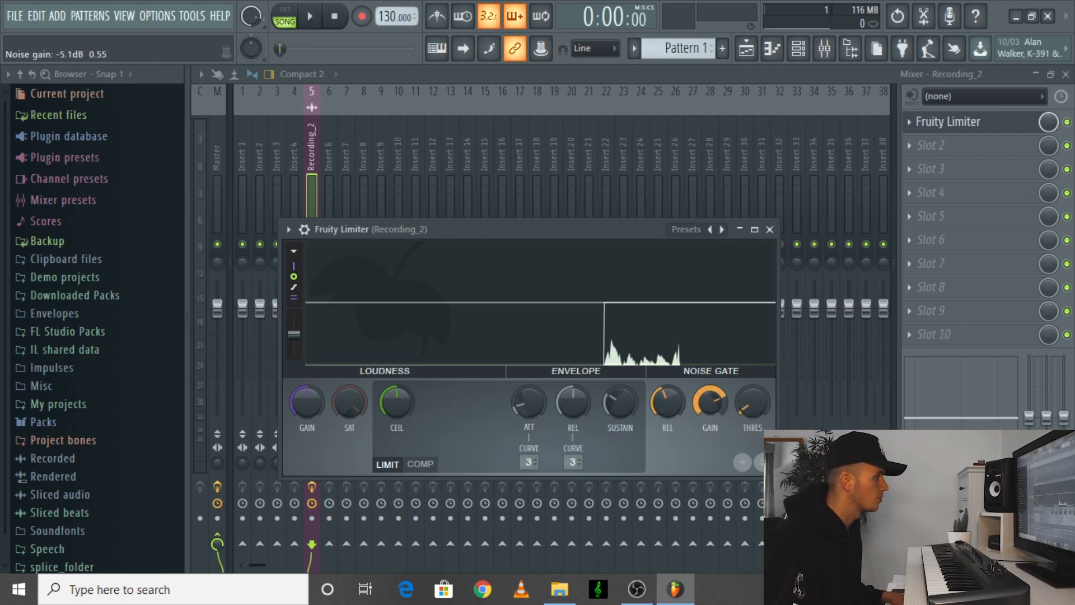
left_click_drag(714, 425, 715, 465)
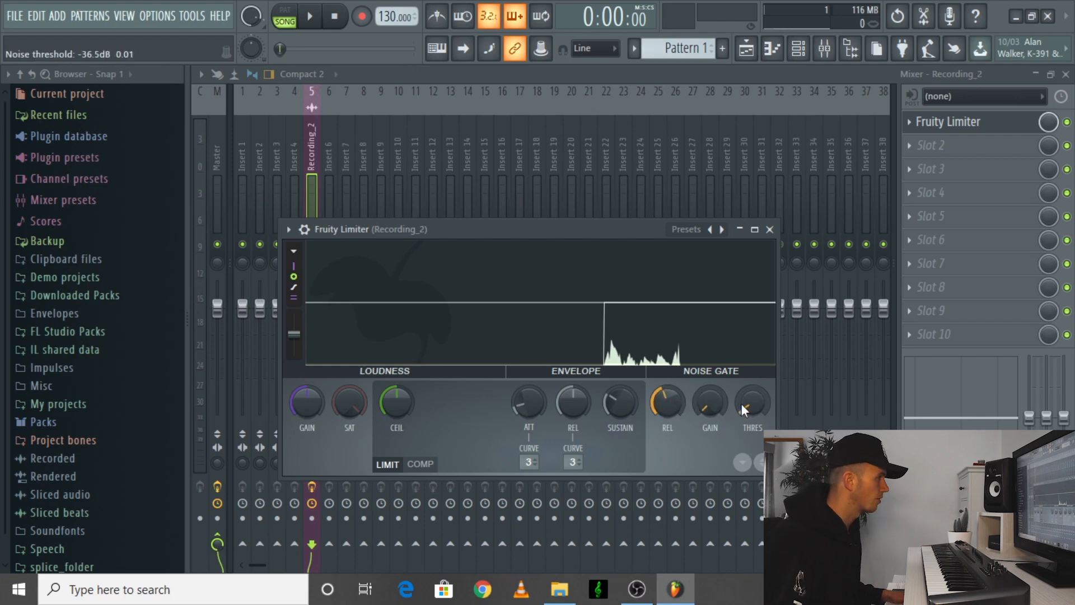
key("space")
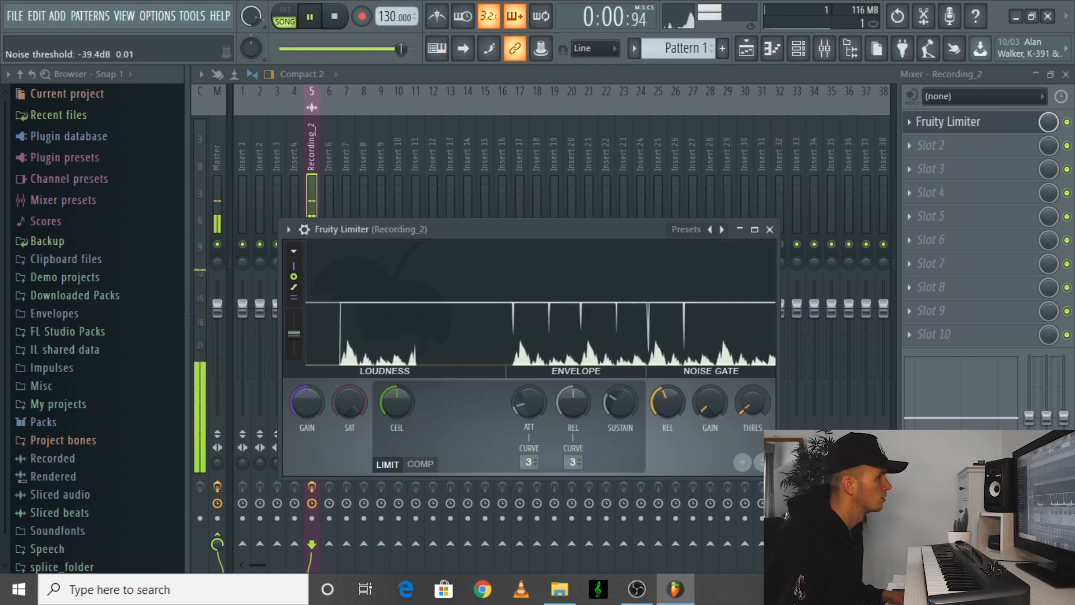
mouse_move(668, 402)
left_mouse_down()
mouse_move(668, 429)
mouse_move(664, 403)
left_mouse_up()
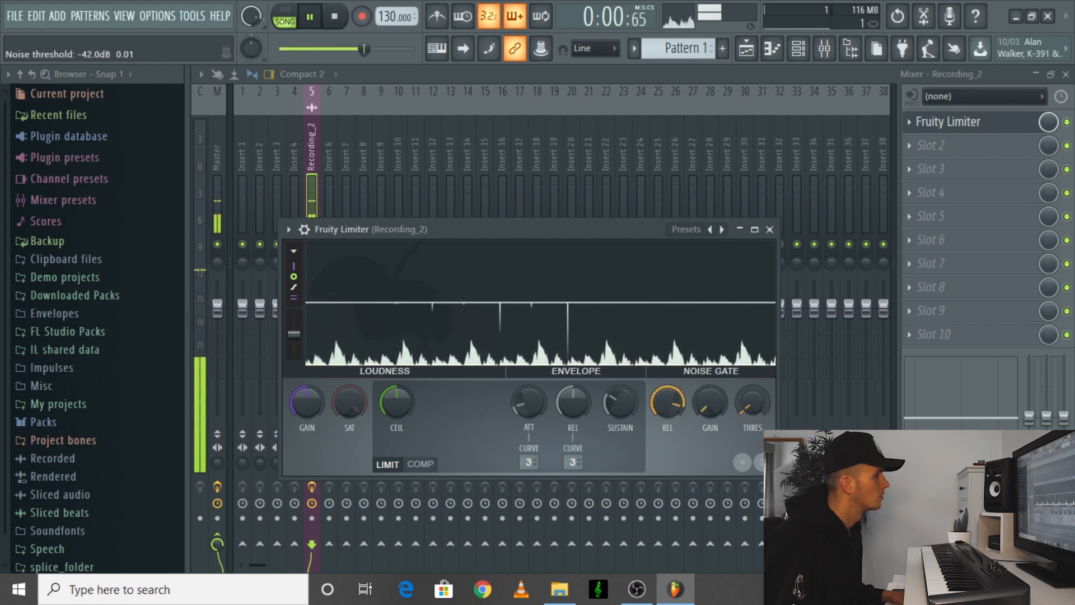
key("space")
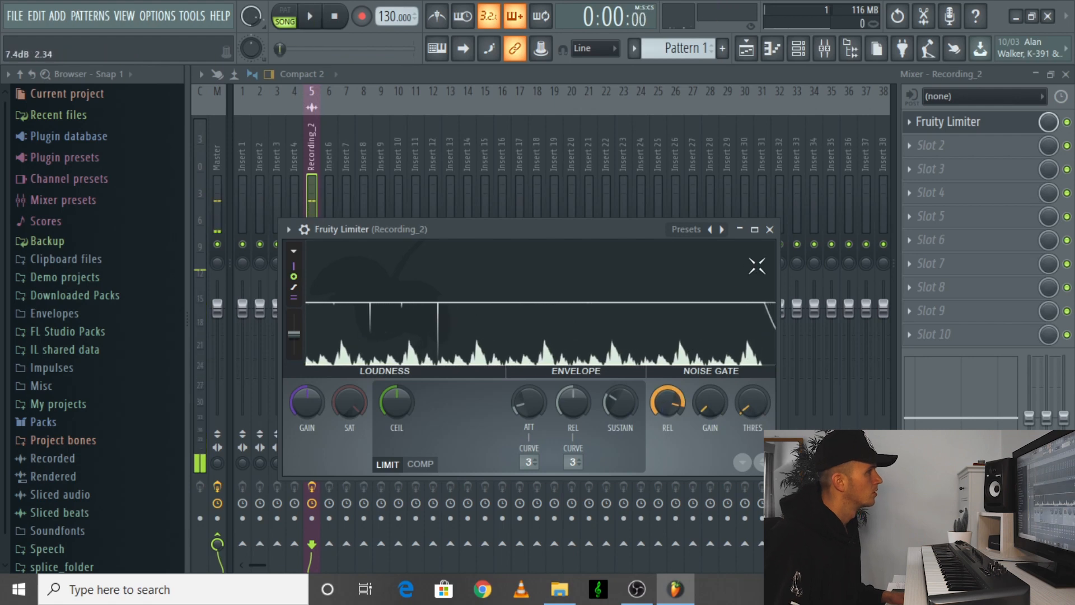
left_click(770, 230)
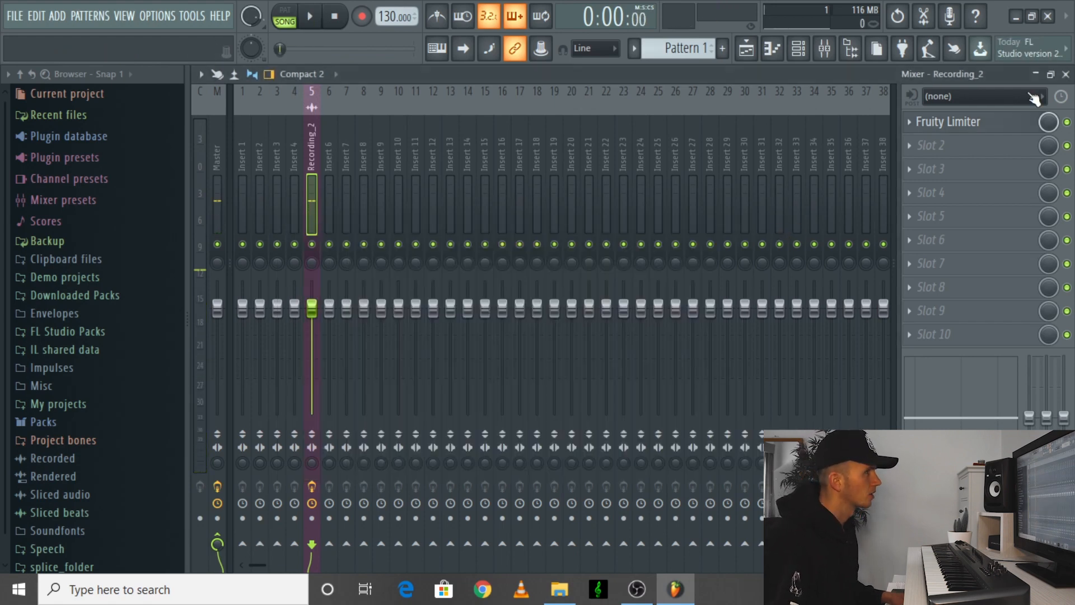
- Load Fruity parametric EQ 2 in slot 2 and cut the lows with a steep high-pass on band 1 around 100 Hz
left_click(938, 156)
left_click(721, 59)
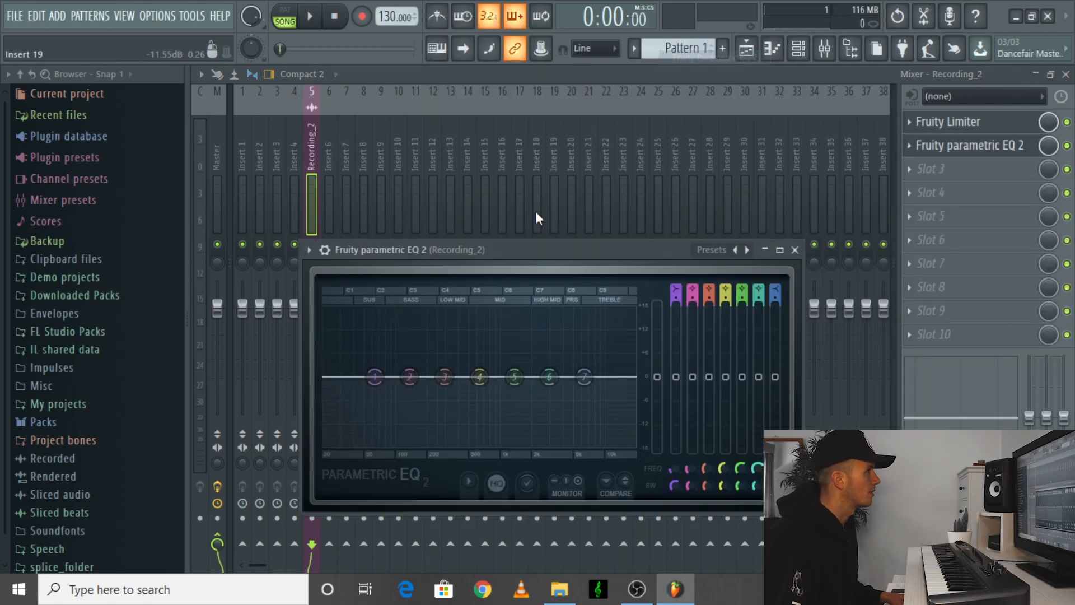
left_click_drag(374, 382, 403, 446)
key("space")
scroll(403, 445, "up", 5)
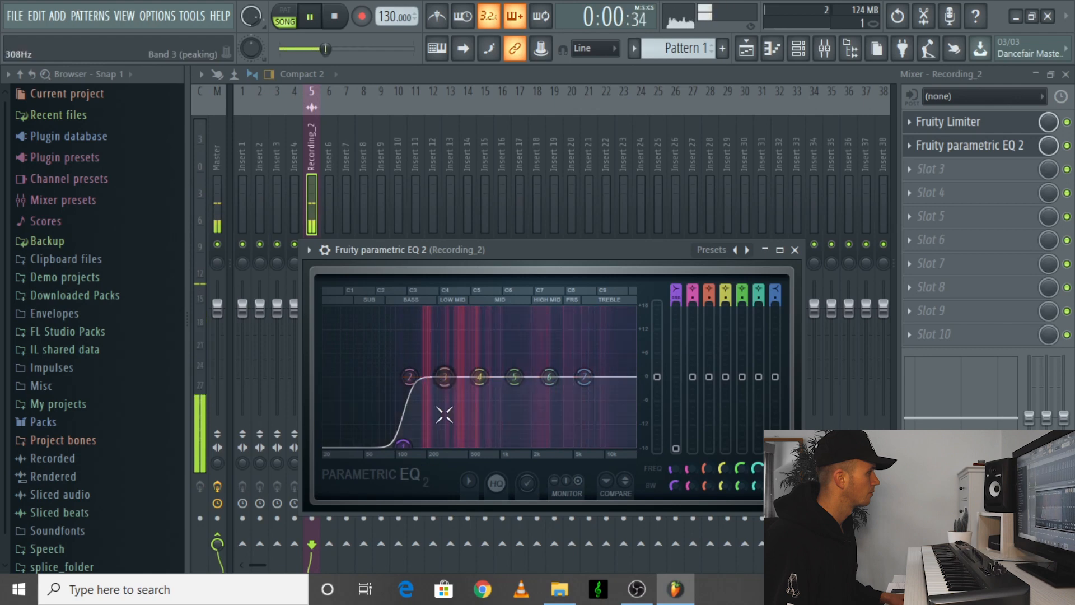
key("space")
- Cut the highs with a steep low-pass on band 7 at about 15.8 kHz and check it during playback
left_click_drag(584, 376, 624, 447)
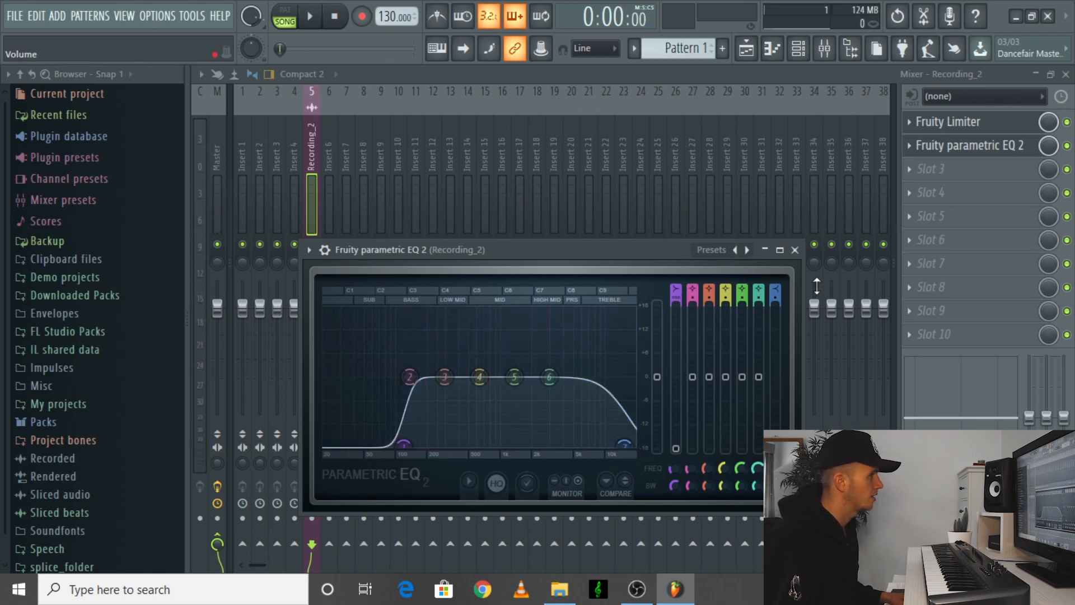
left_click_drag(774, 297, 775, 280)
key("space")
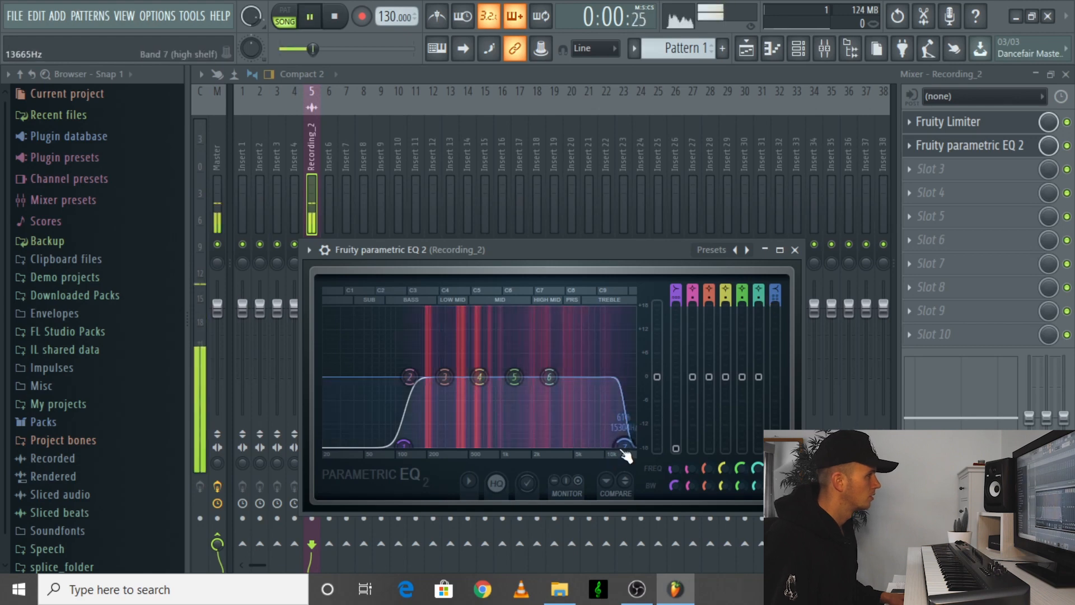
left_click_drag(621, 446, 627, 445)
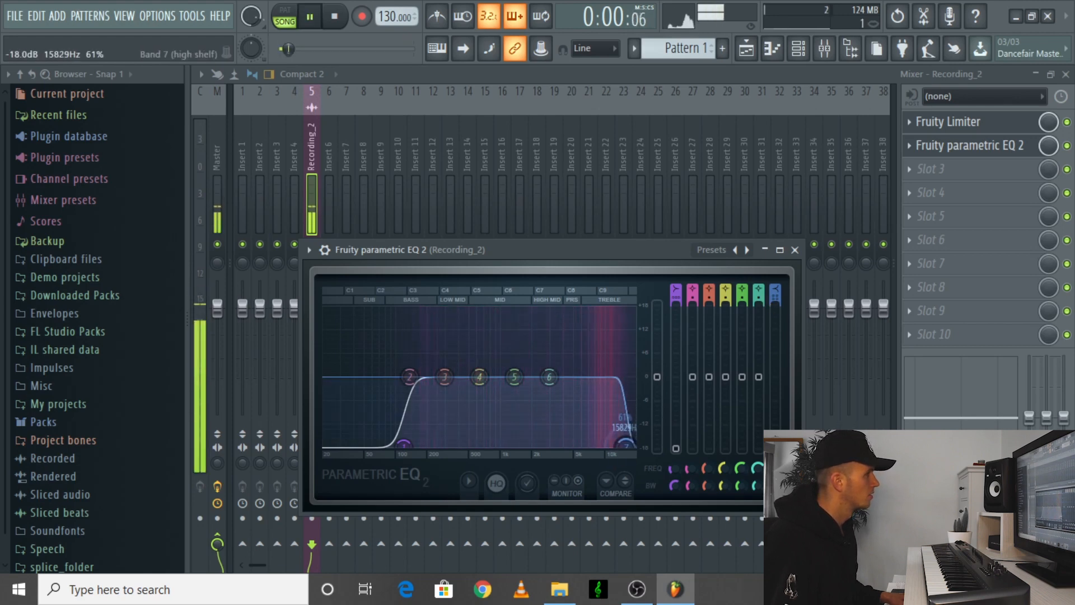
key("space")
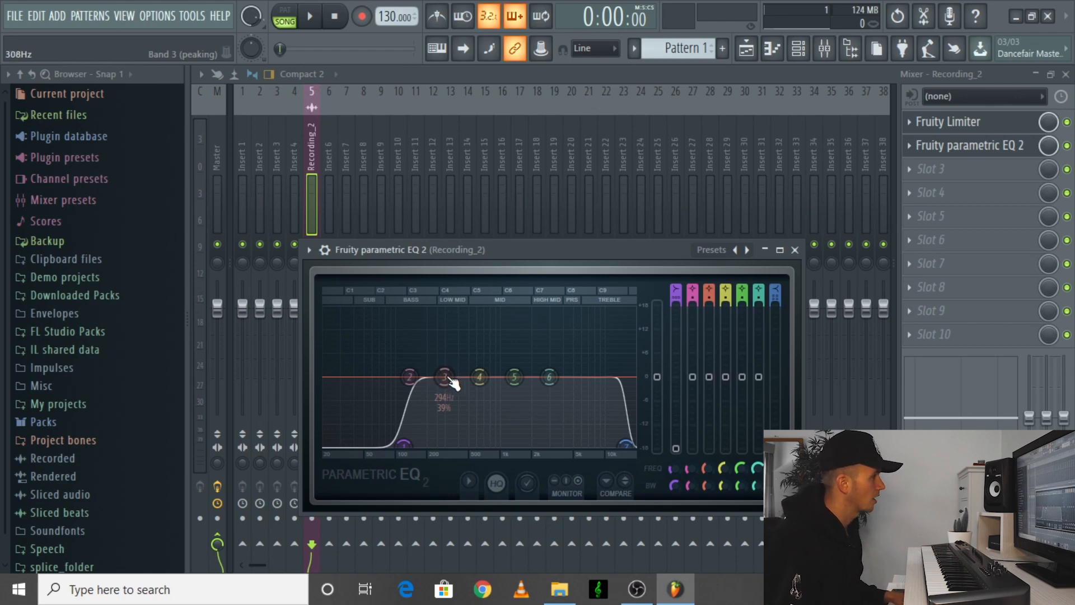
- Narrow band 3 to 0% width, audition it boosted at about 434 Hz, and lower it to a slight cut
left_click_drag(451, 383, 462, 314)
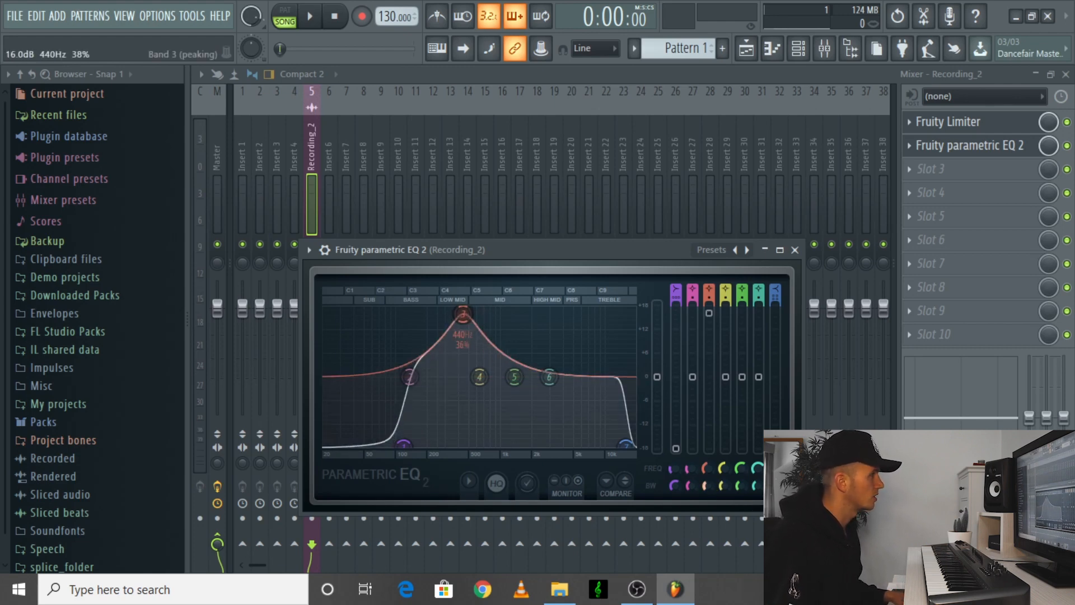
scroll(462, 314, "down", 8)
mouse_move(464, 321)
left_mouse_down()
mouse_move(454, 316)
mouse_move(472, 310)
mouse_move(462, 309)
left_mouse_up()
key("space")
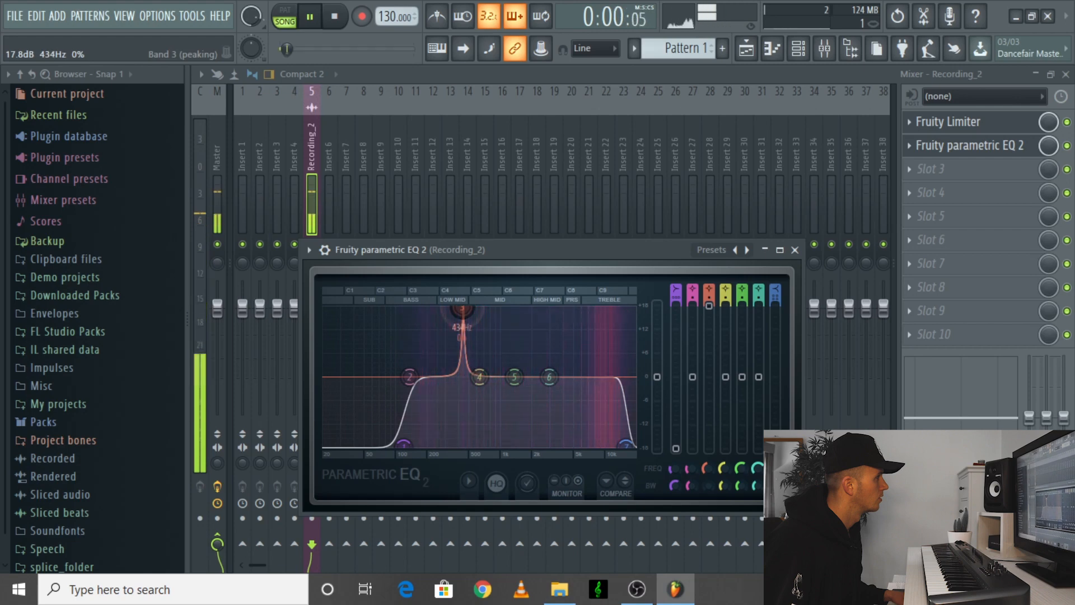
key("space")
left_click_drag(710, 307, 709, 390)
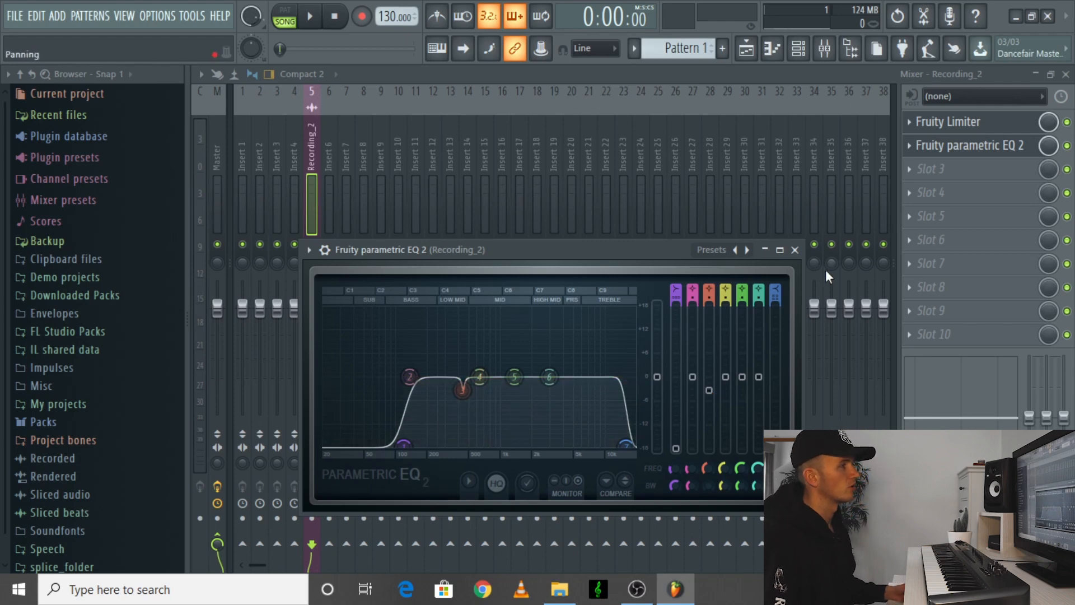
- Close the equalizer and open the Recording_2 vocal clip from the playlist in the Edison audio editor
left_click(795, 249)
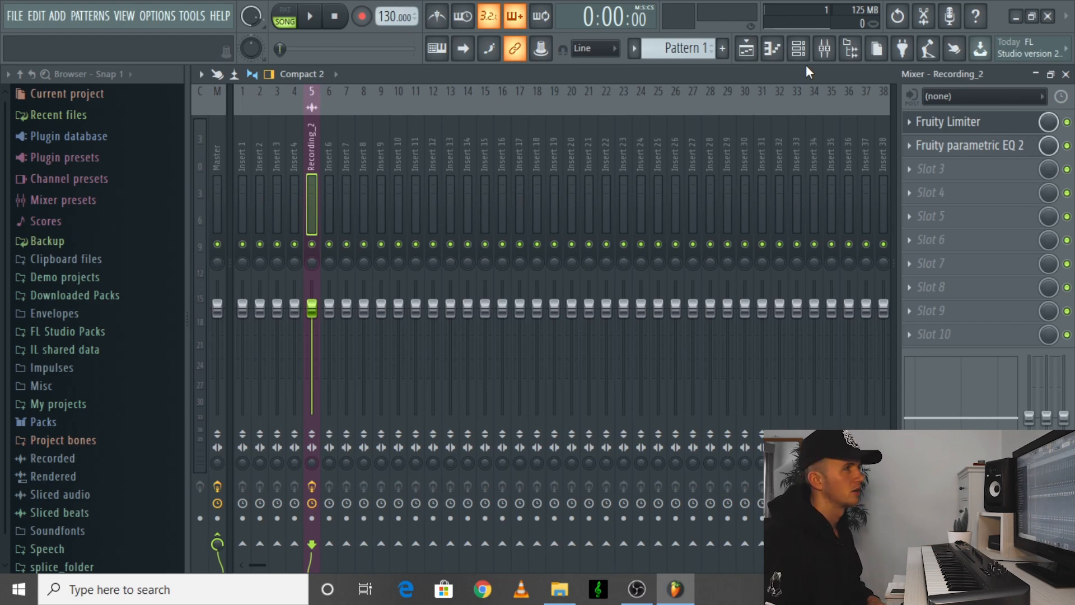
left_click(746, 49)
double_click(413, 143)
left_click_drag(622, 296, 640, 132)
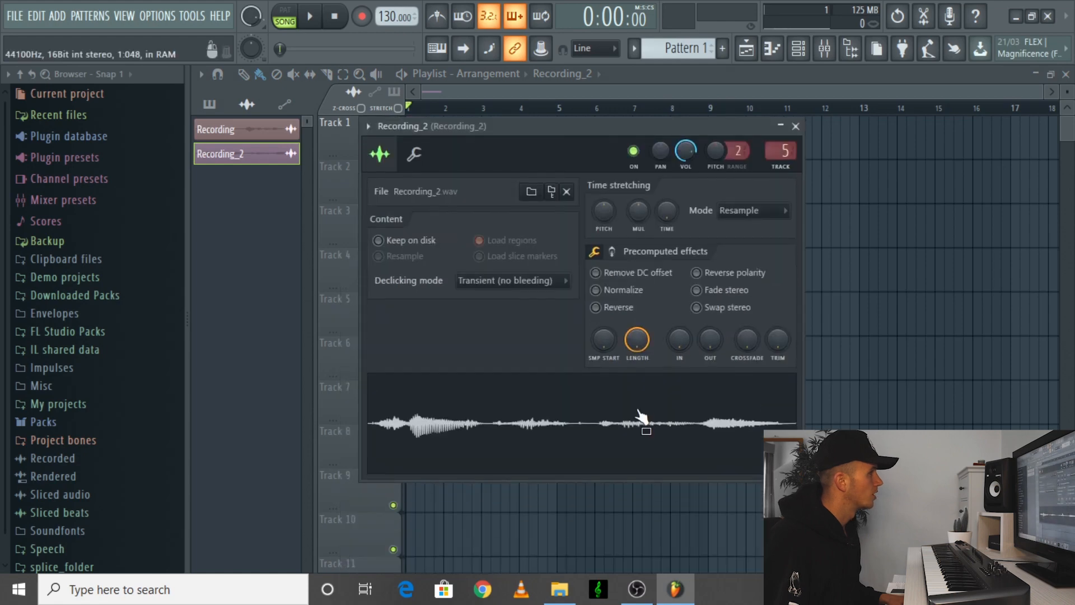
right_click(641, 412)
left_click(718, 382)
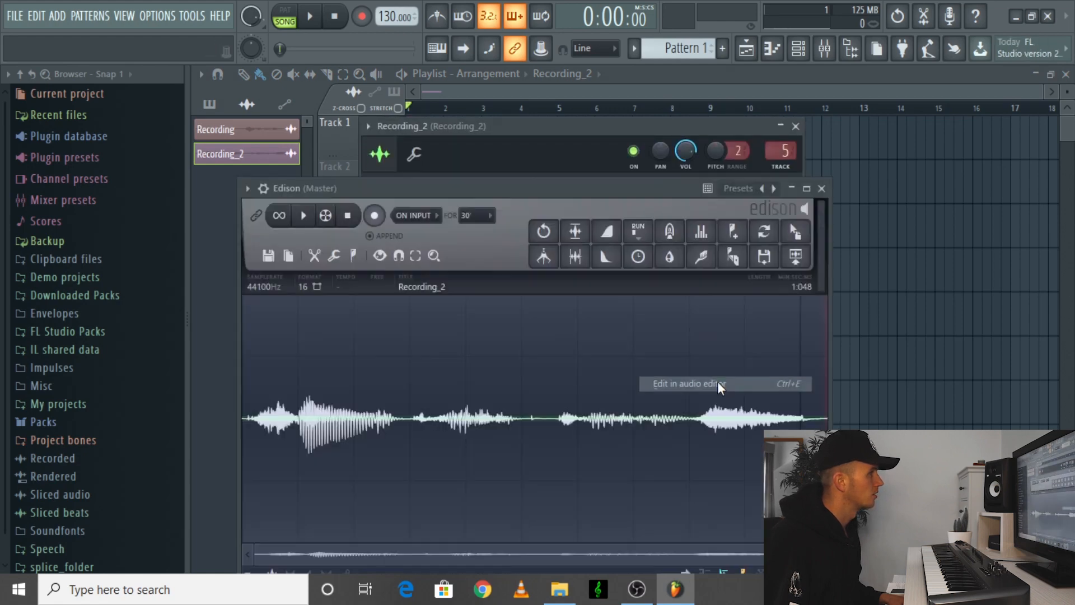
- Copy the vocal's first word, 0.005 to 0.288 s, into the playlist as a clip starting Track 1, and shift the full vocal clip to end at bar 5
left_click_drag(405, 424, 247, 428)
key("space")
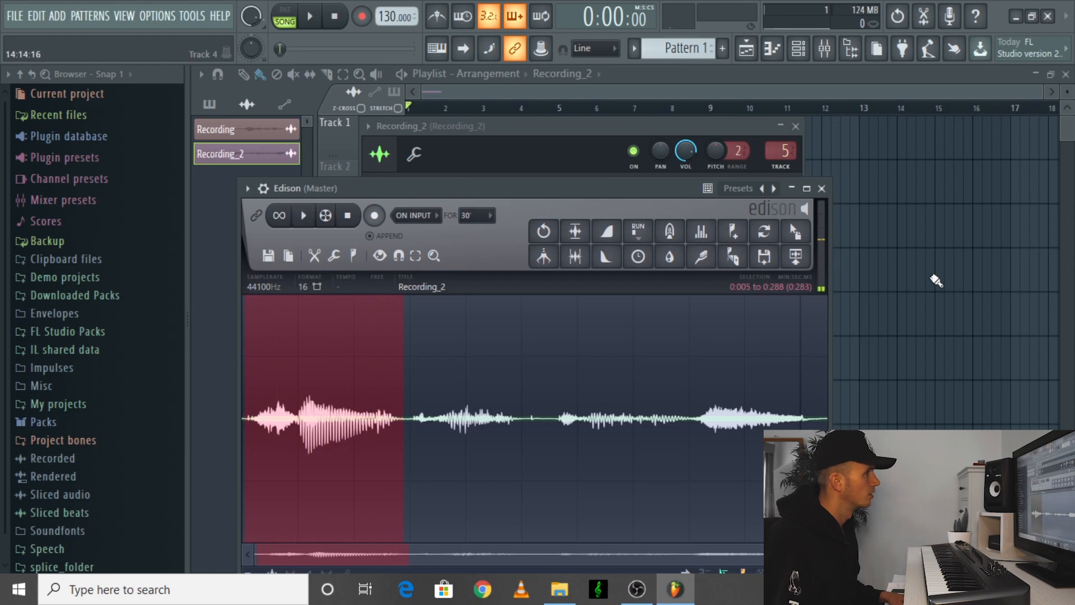
left_click_drag(795, 231, 853, 273)
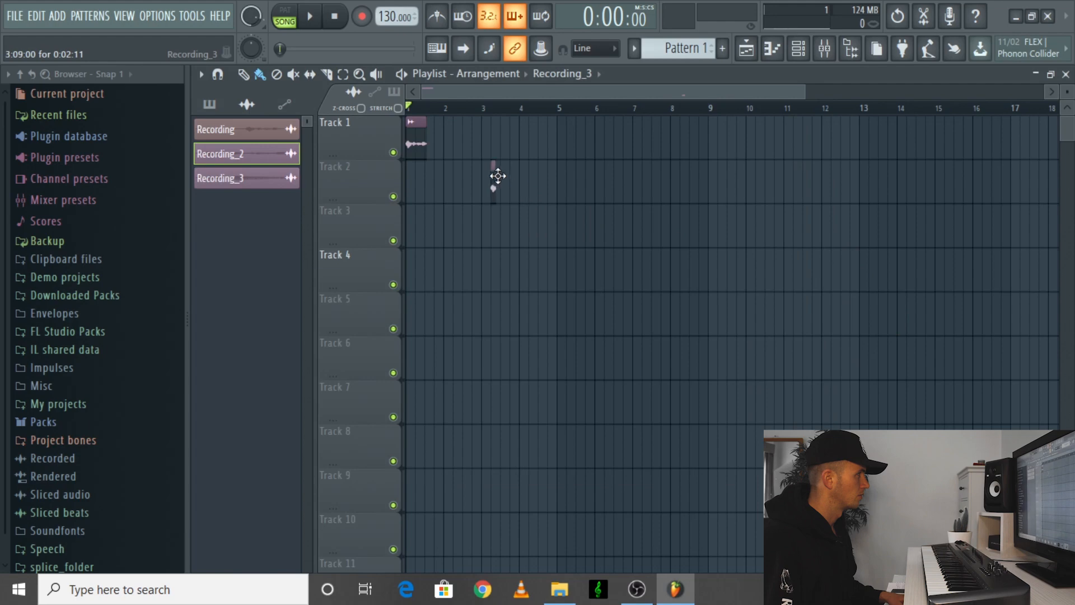
left_click_drag(498, 176, 489, 175)
left_click_drag(420, 139, 550, 139)
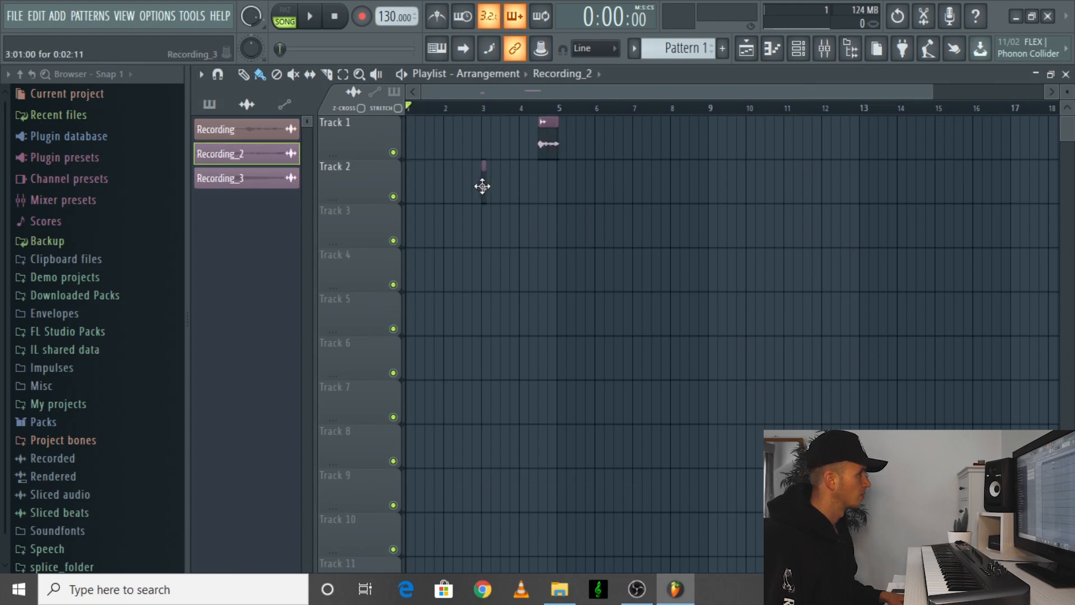
- Route the short Recording_3 clip to mixer track 6 and show that track in the mixer
double_click(406, 138)
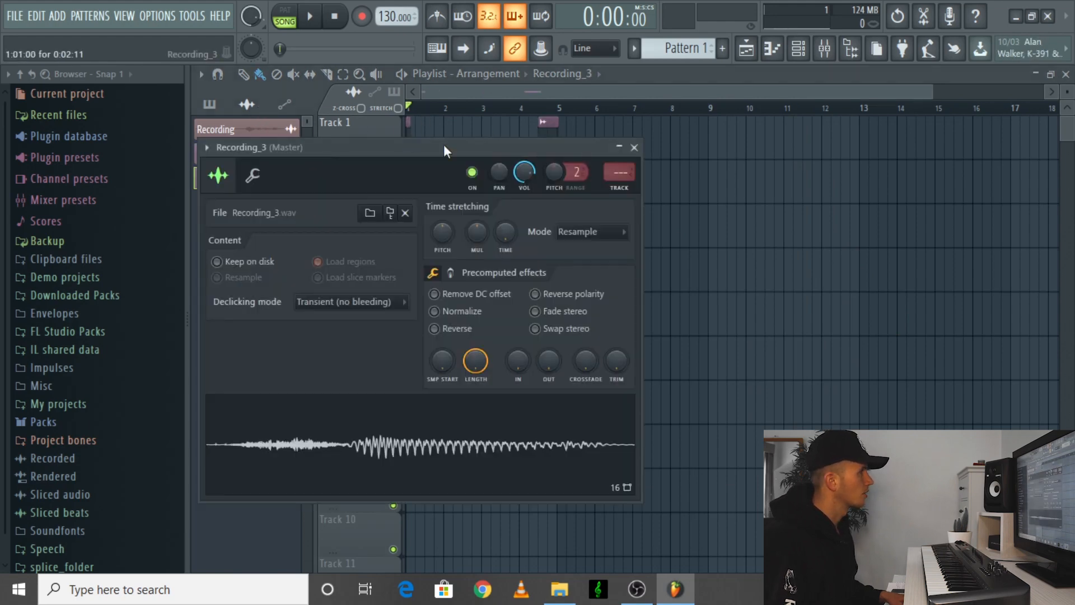
left_click(633, 148)
left_click(798, 49)
left_click(824, 49)
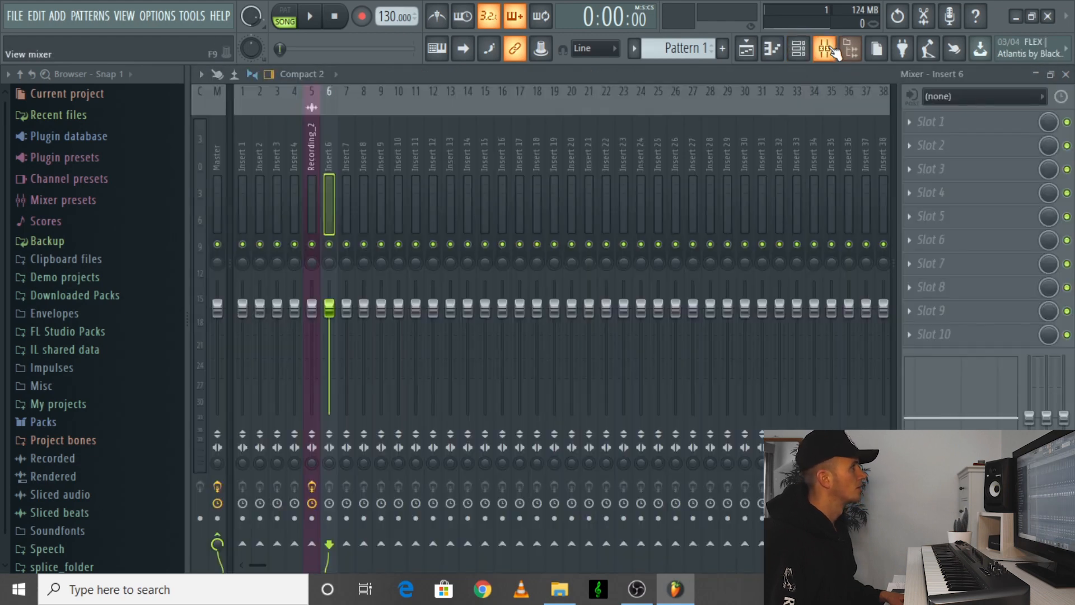
- Load Fruity Delay 2 in slot 1 of Insert 6, raise its delay time above 3:00, and audition the echo
left_click(936, 131)
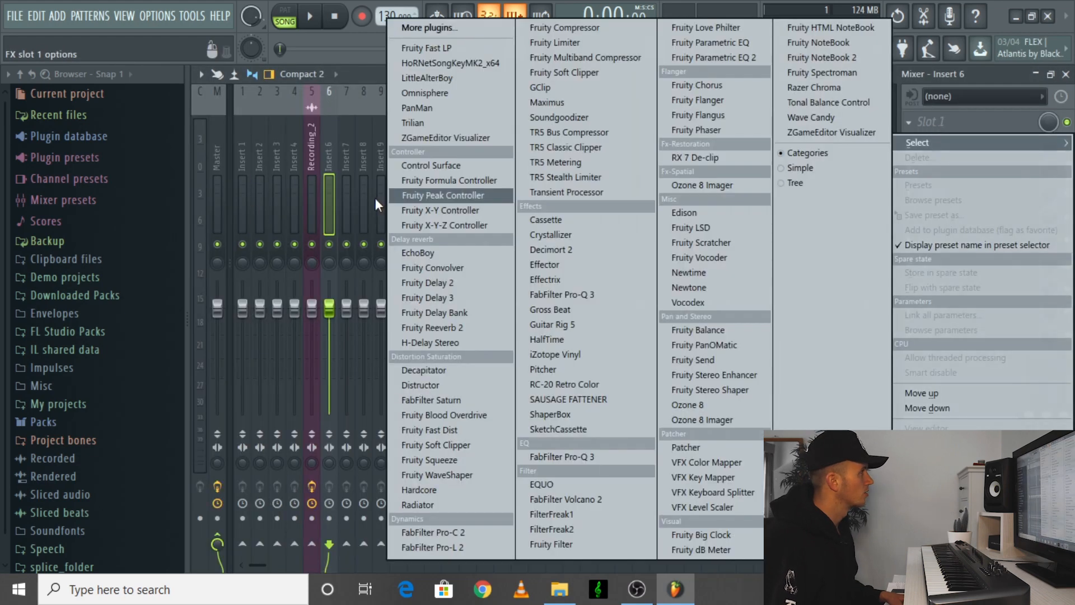
left_click(452, 285)
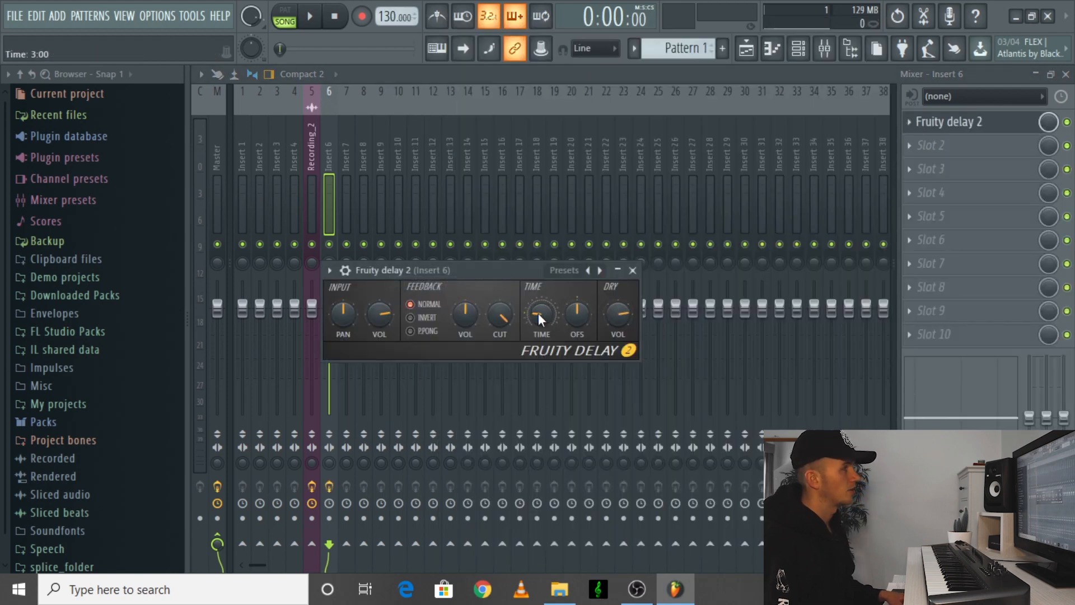
left_click_drag(538, 314, 538, 307)
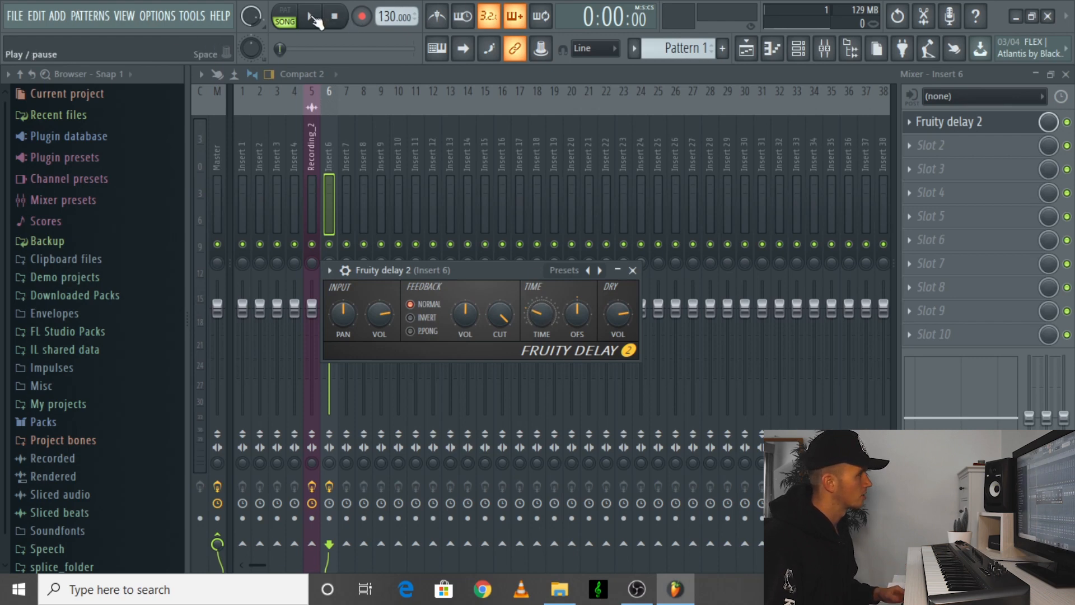
left_click(310, 17)
left_click(335, 18)
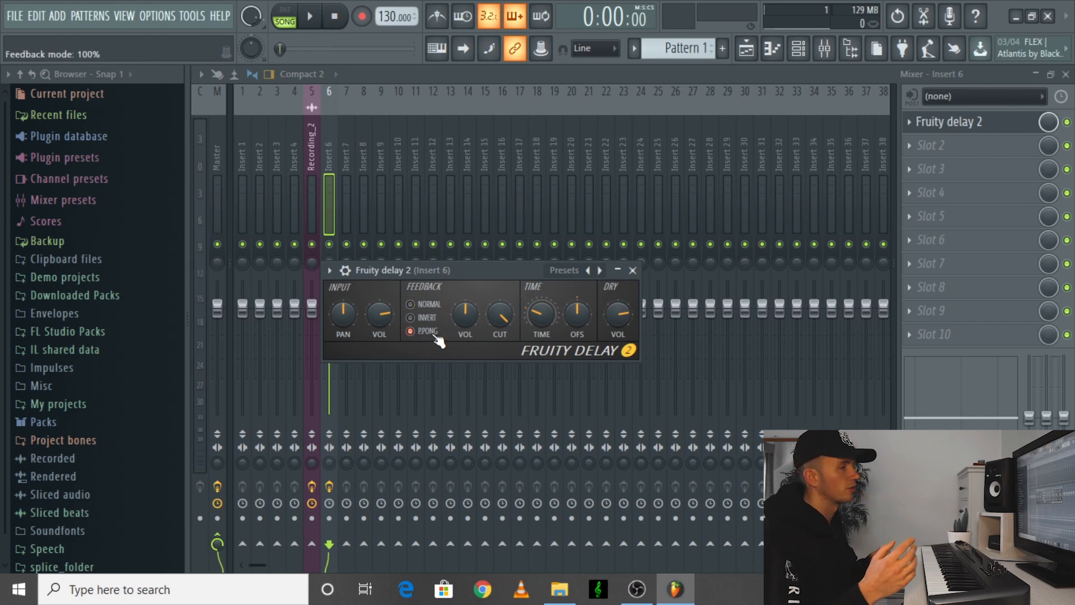
- Switch the delay feedback to ping-pong, lower the input volume, and set the feedback level to about 19% while auditioning
left_click_drag(382, 314, 381, 324)
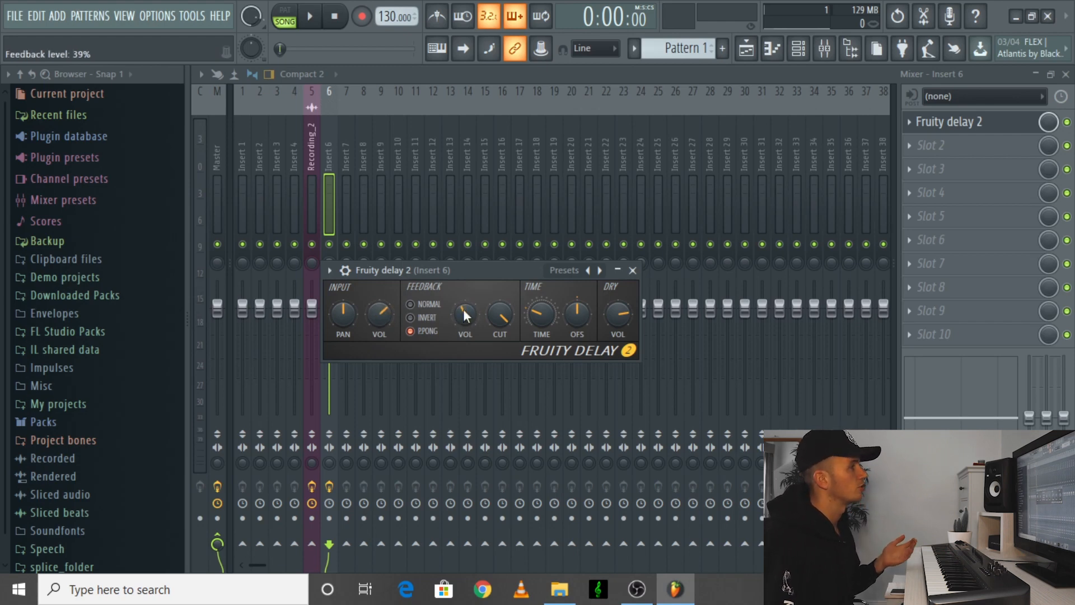
key("space")
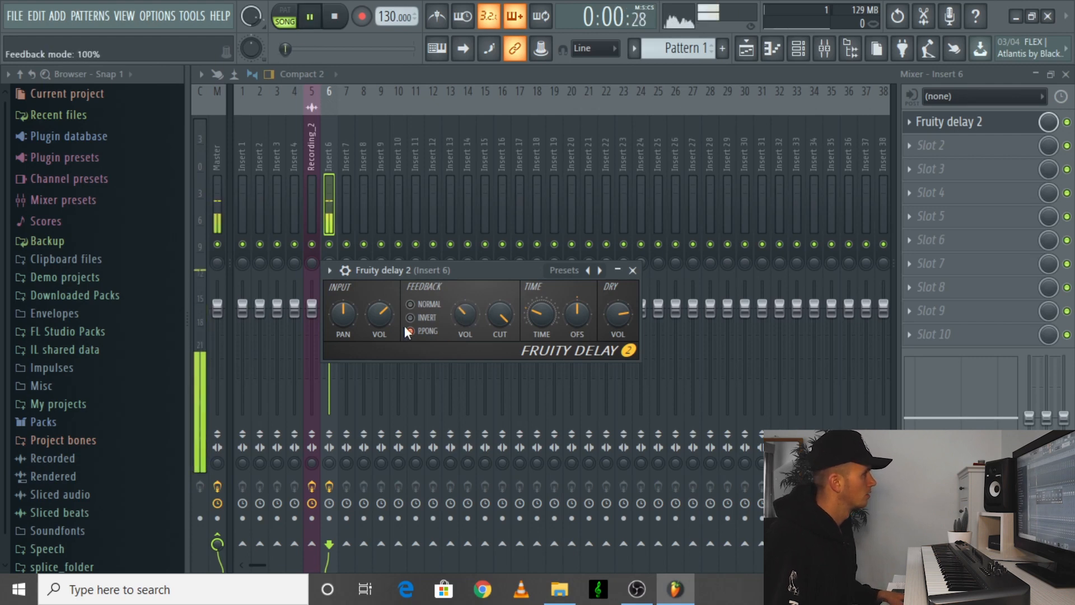
left_click_drag(465, 315, 470, 324)
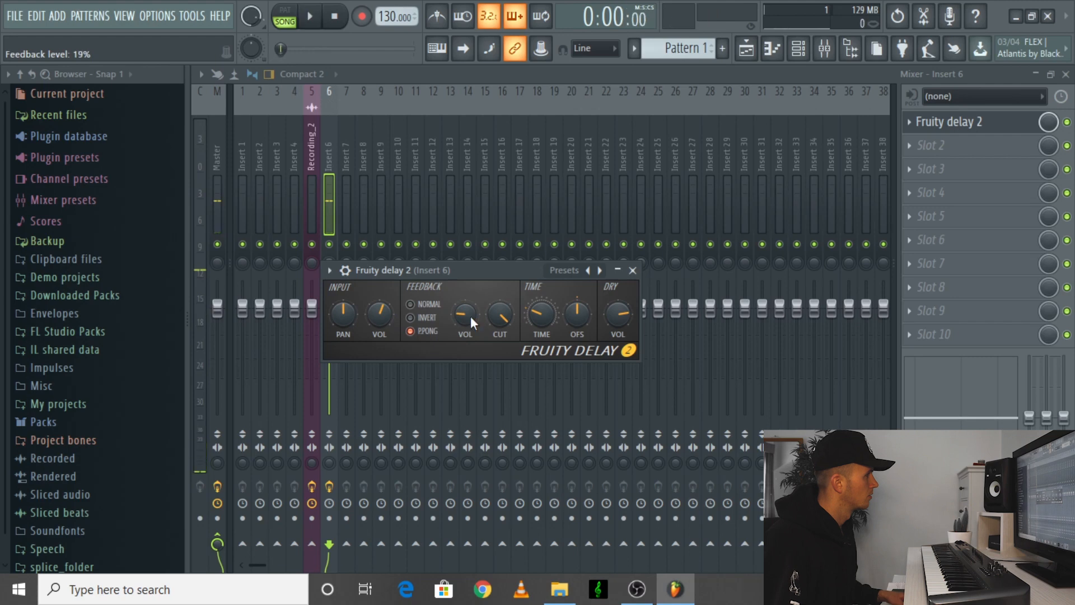
key("space")
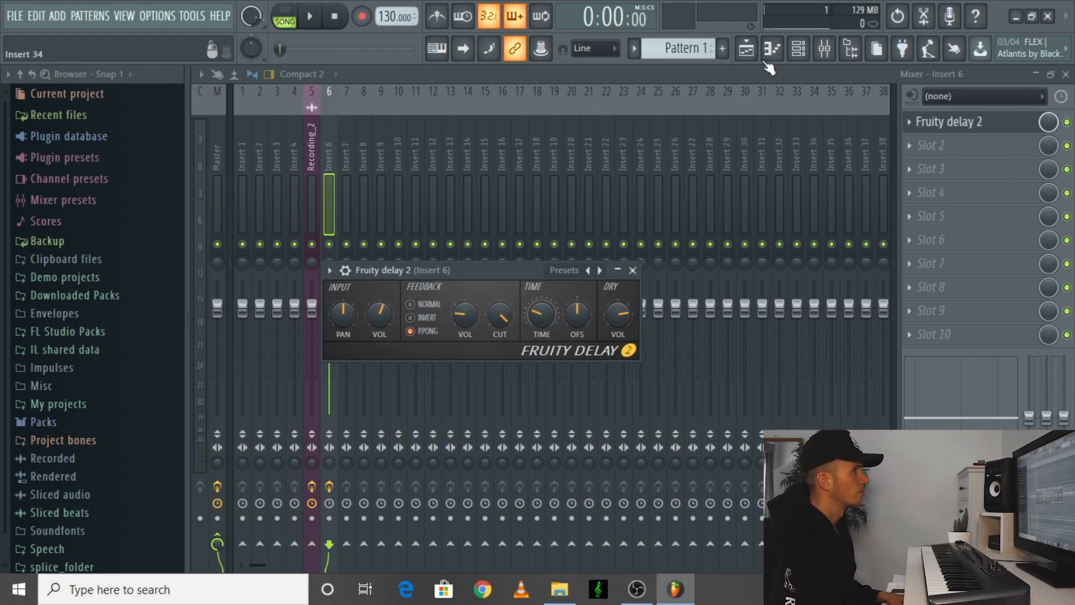
- Reverse the short Recording_3 clip in its channel settings and play it back through the delay
left_click(746, 48)
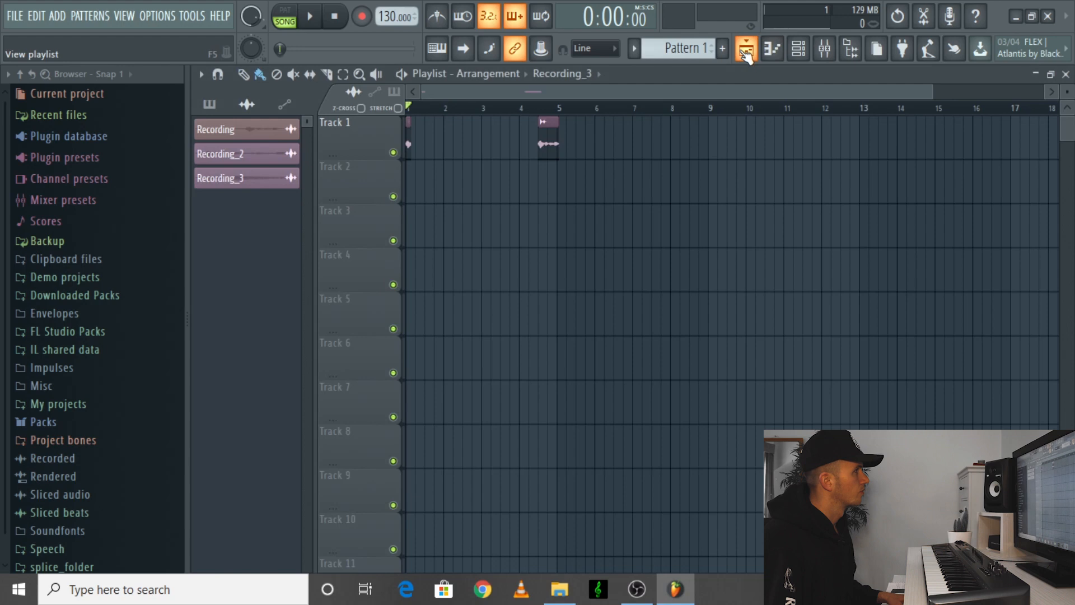
double_click(409, 144)
left_click(436, 329)
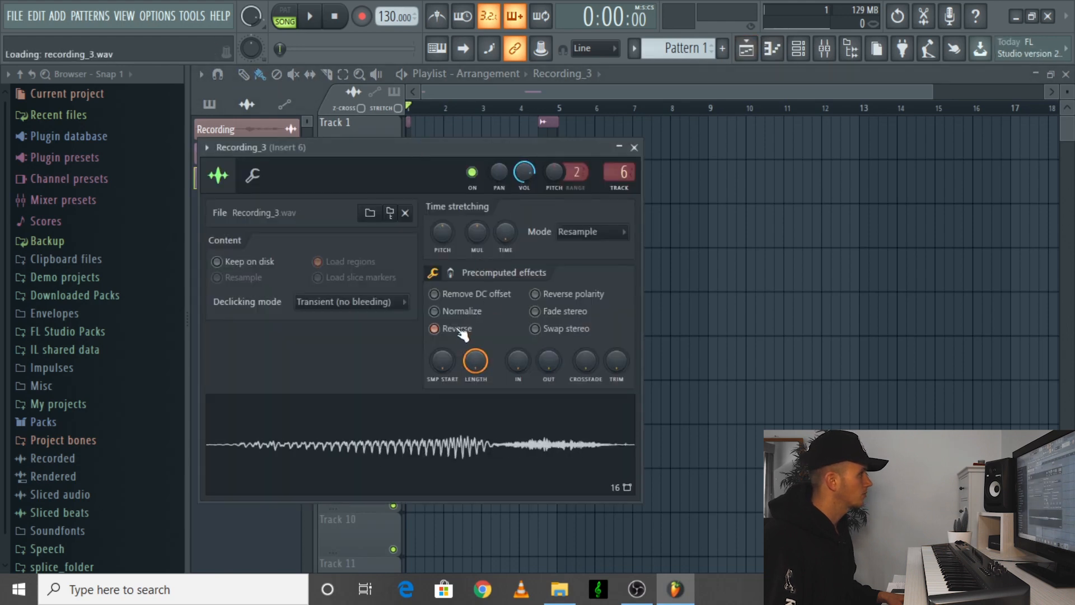
left_click(634, 148)
key("space")
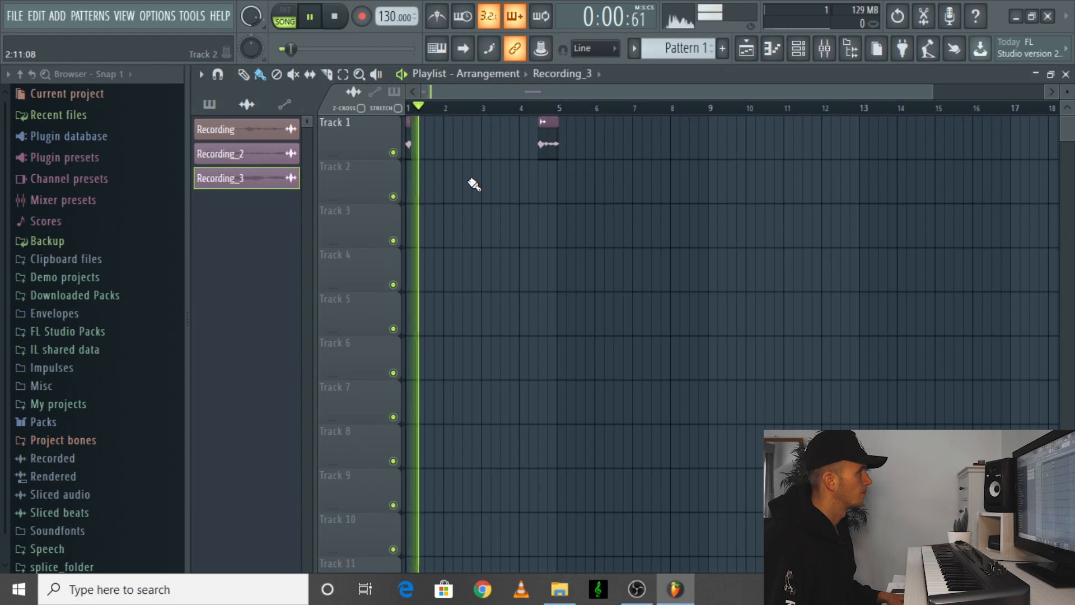
key("space")
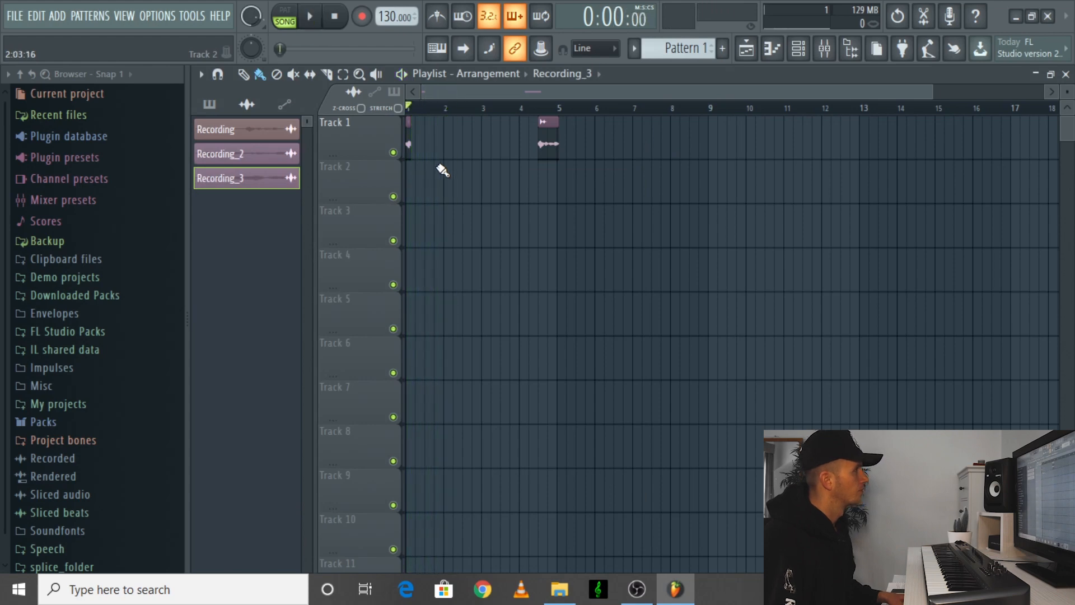
- Load Edison in slot 2 of Insert 6, after the delay, and move its window up for recording
left_click(842, 53)
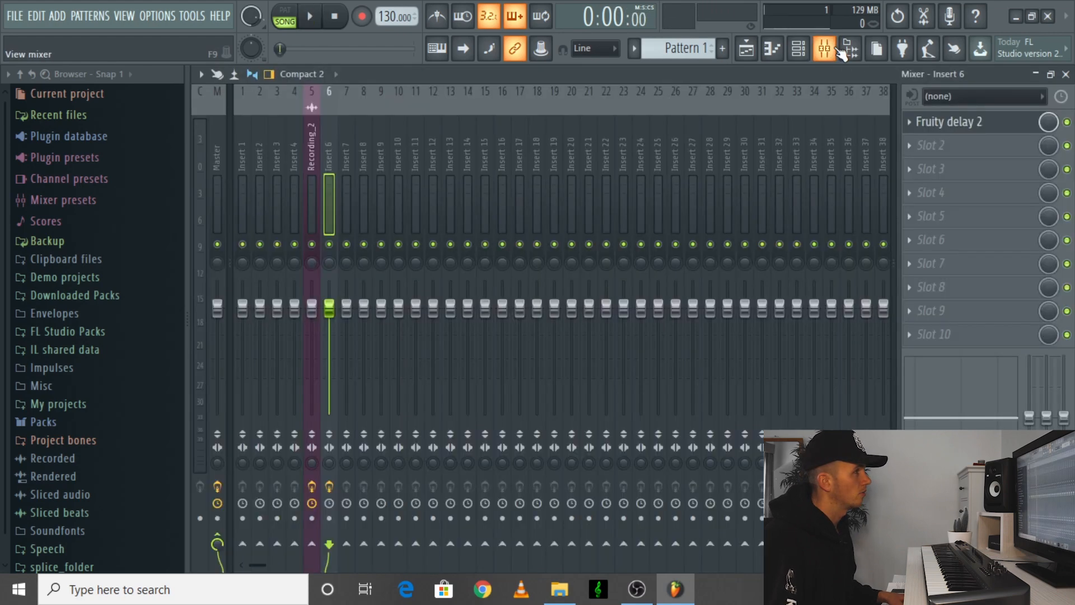
left_click(950, 155)
mouse_move(929, 166)
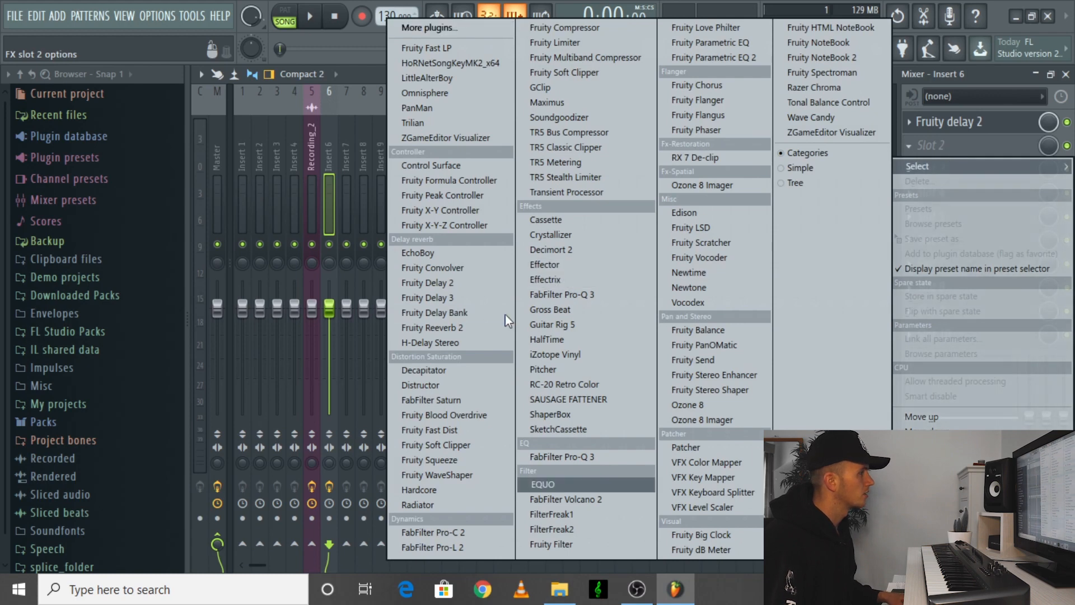
left_click(718, 216)
left_click_drag(521, 289, 465, 122)
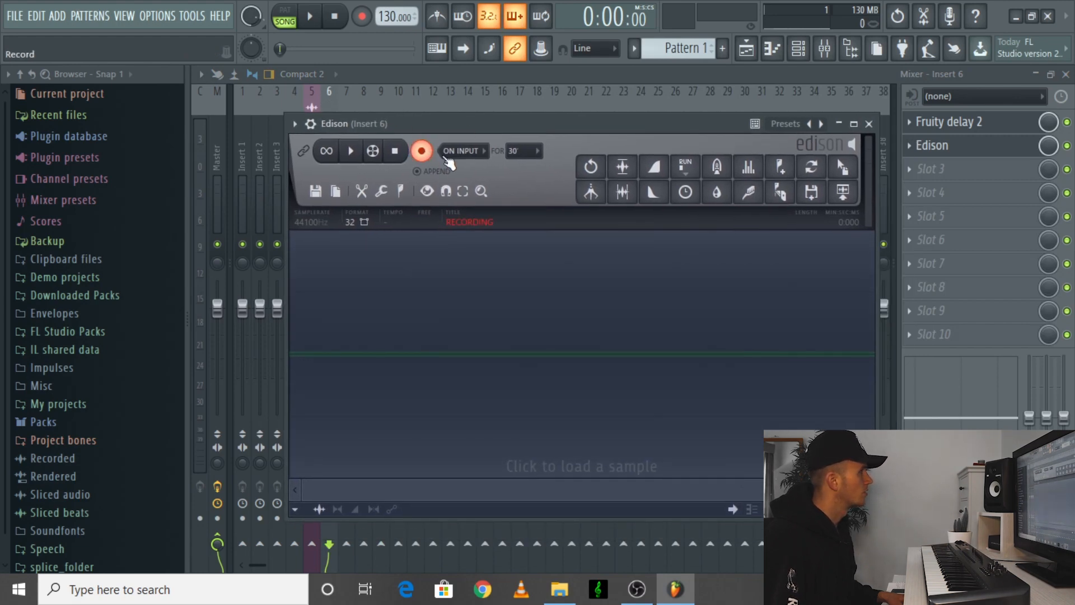
- Set Edison to record on play and capture about 3.2 s of the reversed word with its echo tail
left_click(460, 151)
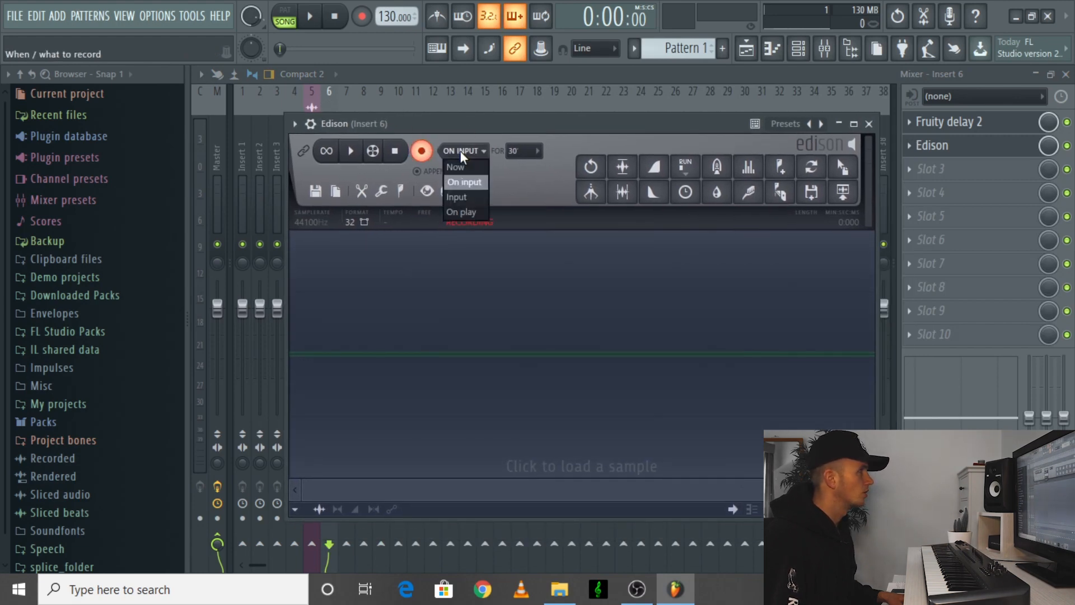
left_click(473, 211)
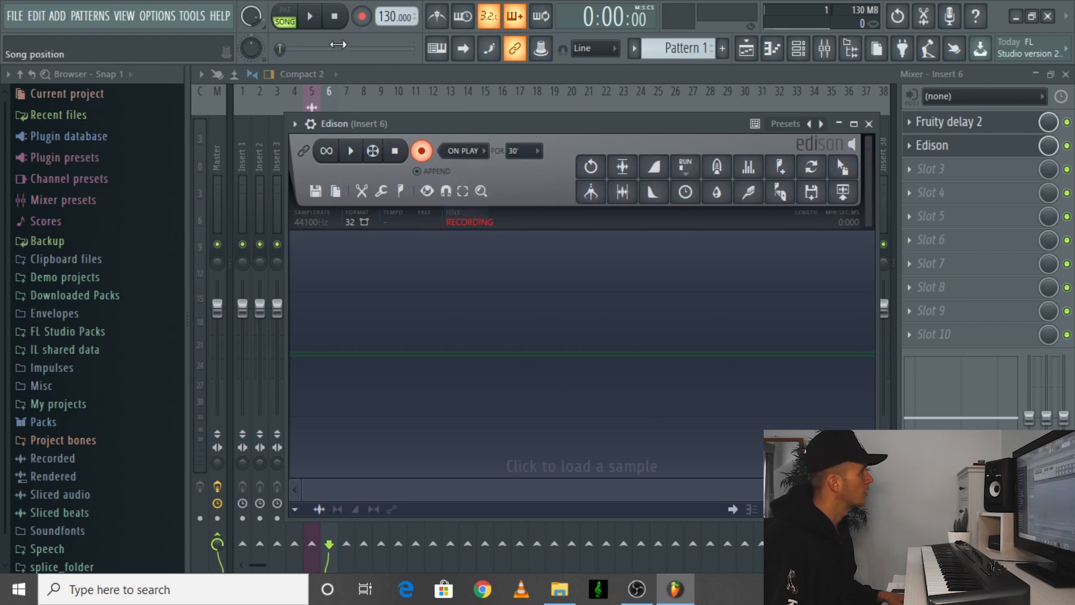
left_click(314, 23)
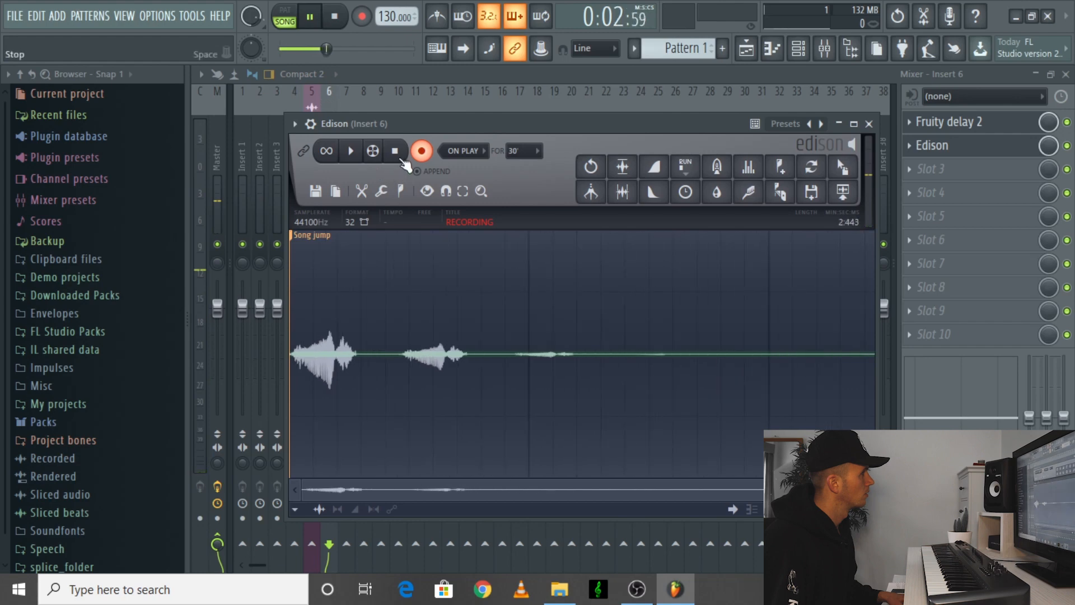
left_click(338, 20)
left_click(335, 19)
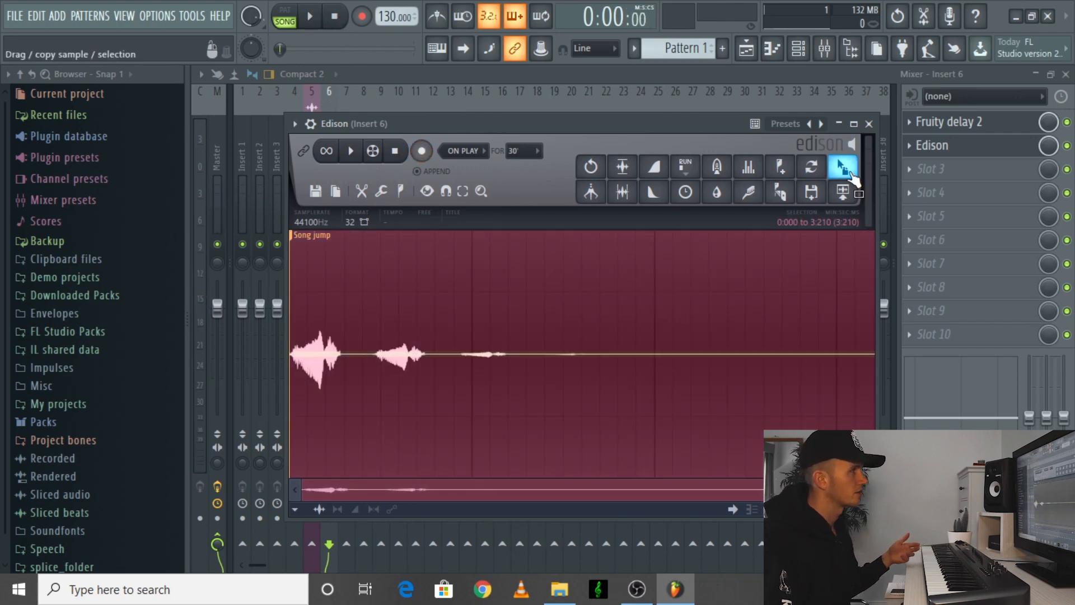
- Place the captured echo recording on Track 2 of the playlist, reverse it, and audition it from bar 2
left_click_drag(844, 171, 448, 187)
double_click(451, 186)
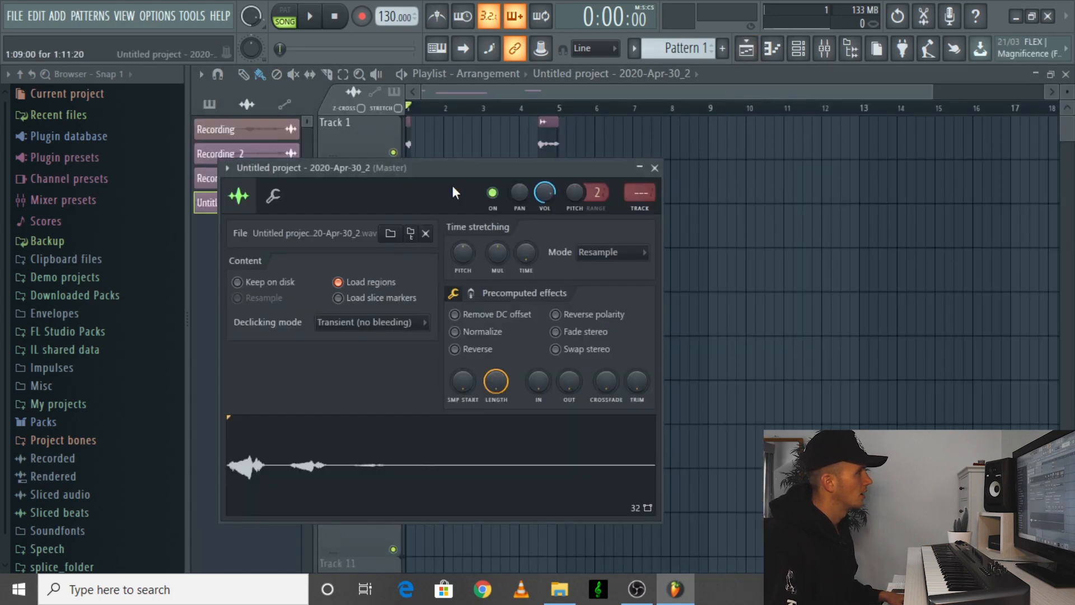
left_click(485, 349)
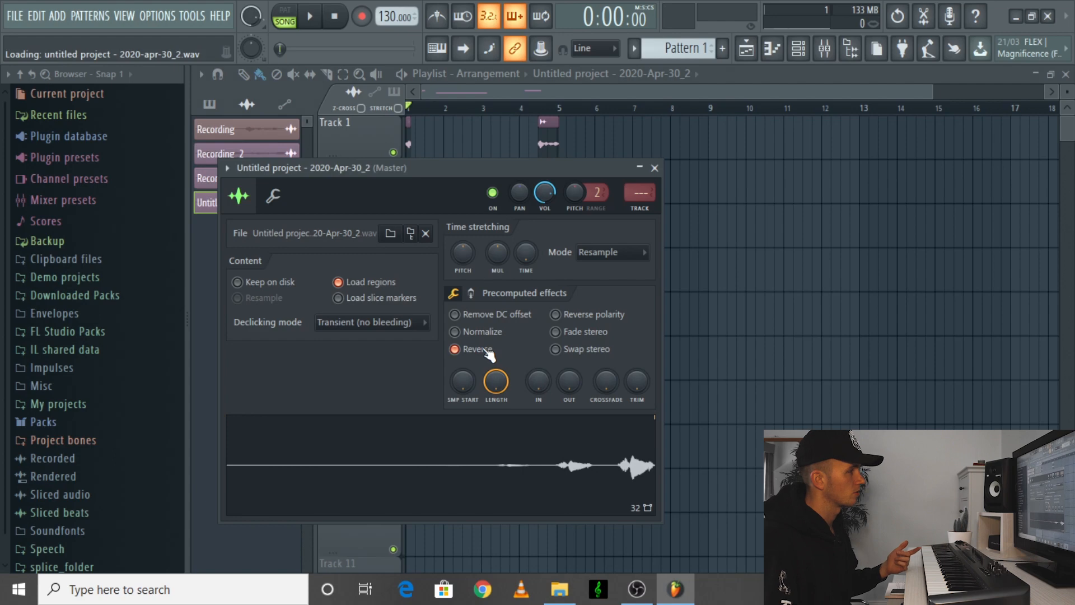
left_click(655, 168)
left_click(448, 110)
key("space")
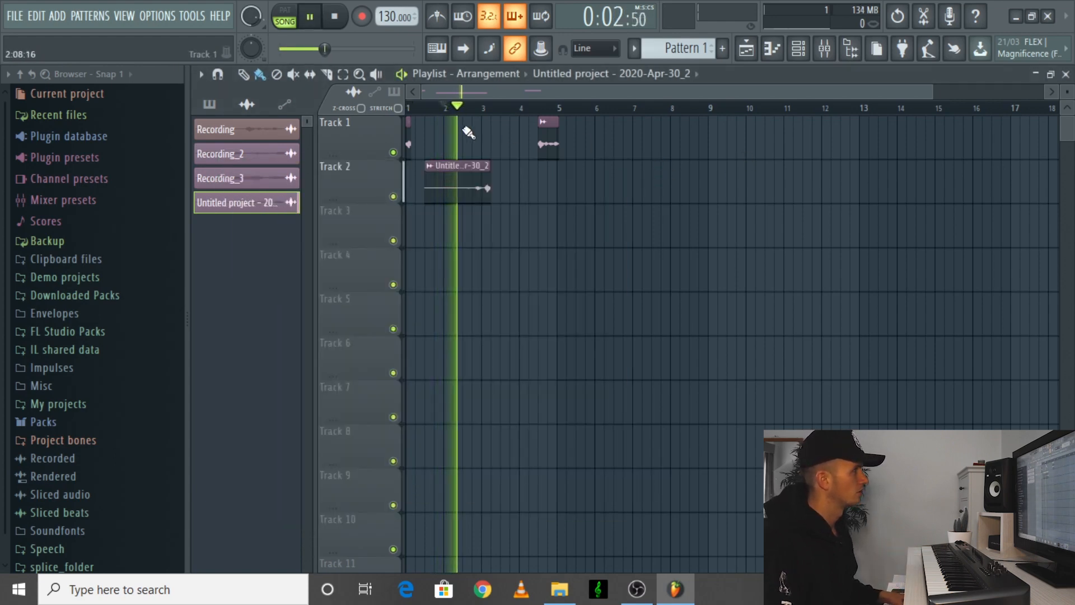
key("space")
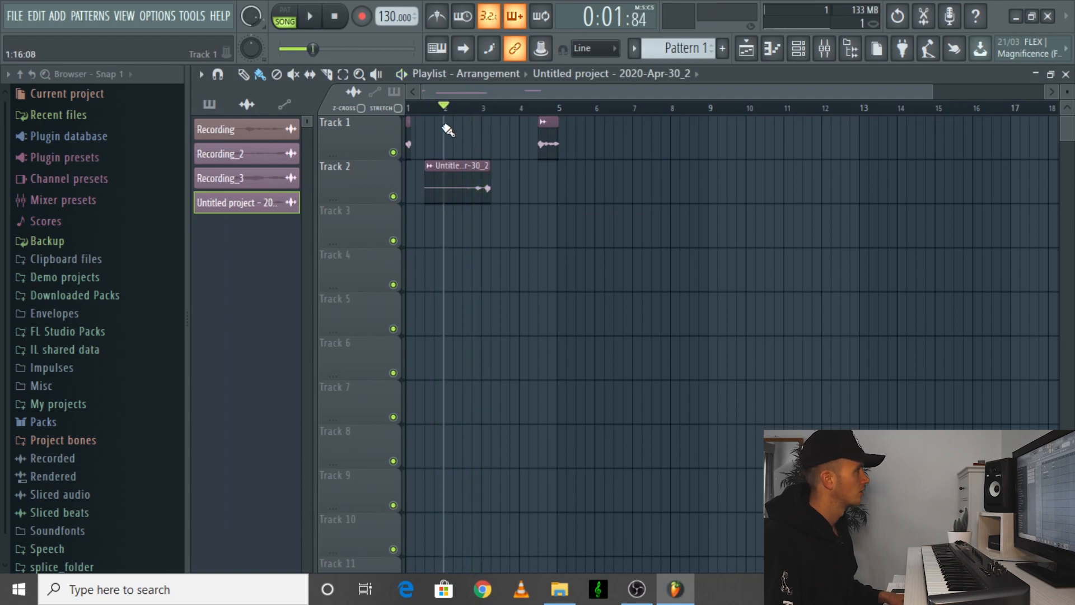
- Move the reversed echo clip to the start of Track 2, place Recording_2 on Track 1 right where it ends, and play the transition
left_click_drag(448, 175, 474, 148)
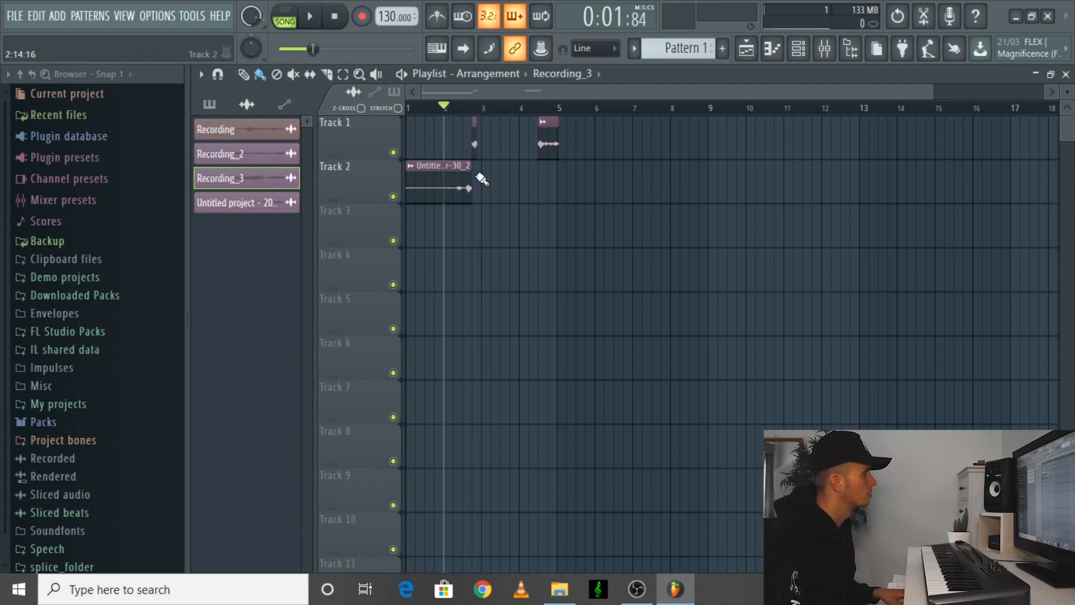
left_click_drag(546, 140, 481, 141)
scroll(470, 162, "up", 4)
scroll(448, 171, "up", 4)
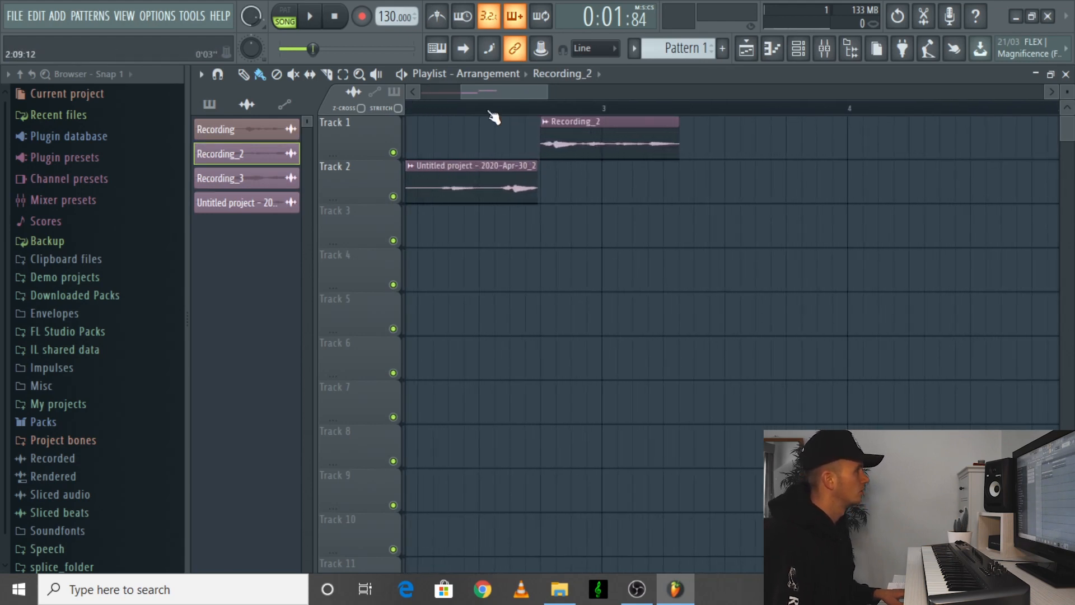
scroll(488, 108, "down", 3)
left_click_drag(486, 94, 455, 95)
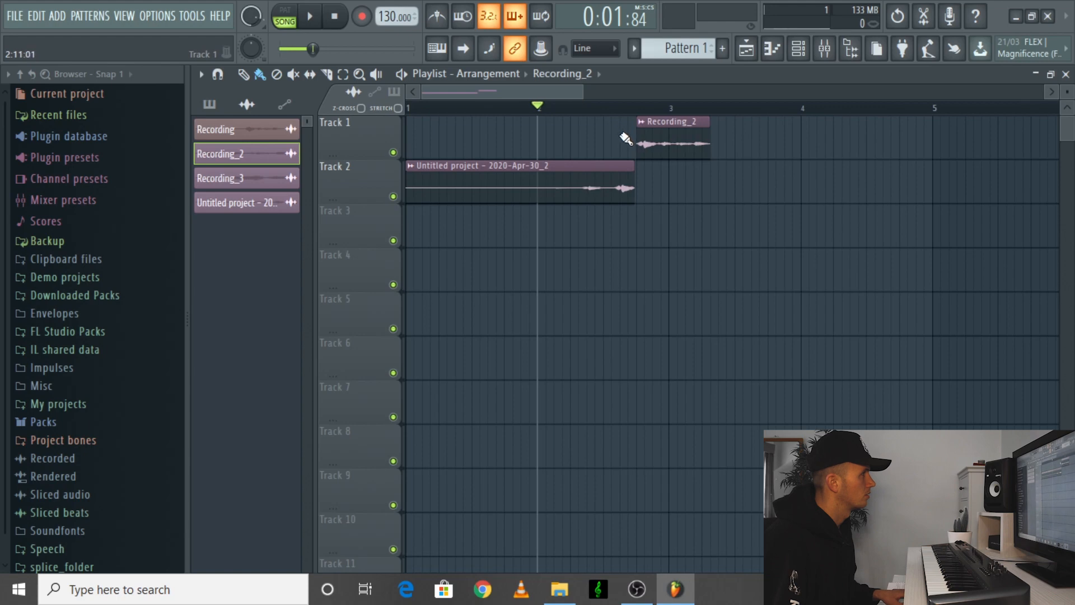
key("space")
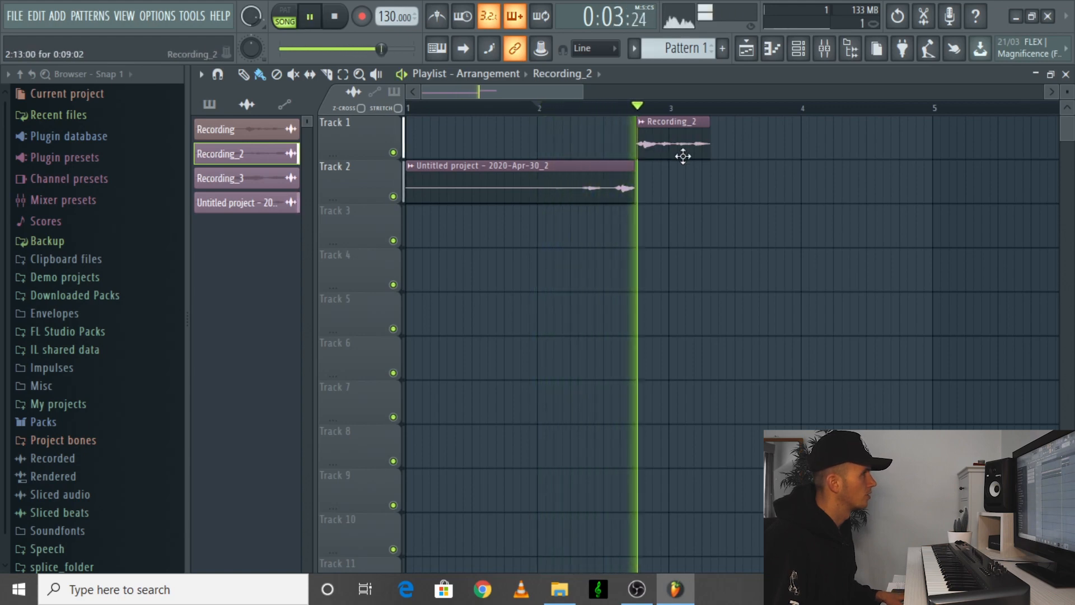
- Move Recording_2 earlier on Track 1 so its waveform lines up with the matching end of the reversed echo clip on Track 2
key("space")
left_click_drag(659, 146, 641, 146)
key("space")
key("space")
scroll(629, 144, "up", 5)
scroll(546, 201, "up", 3)
left_click_drag(605, 149, 654, 147)
scroll(656, 146, "up", 1)
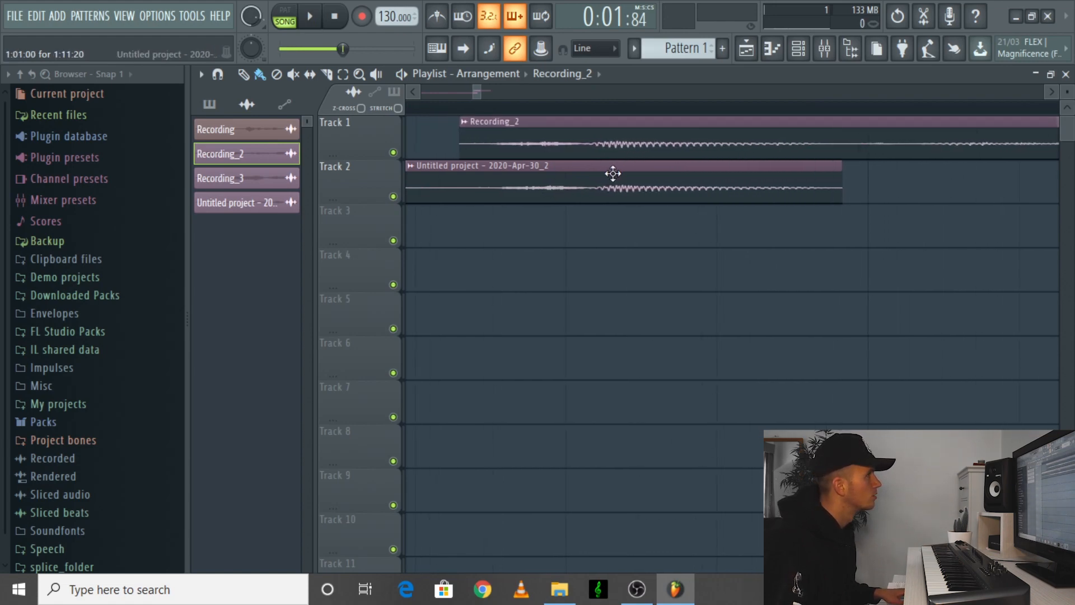
- Slice the reversed echo clip on Track 2 where Recording_2 starts and delete the overlapping end piece
scroll(542, 164, "down", 4)
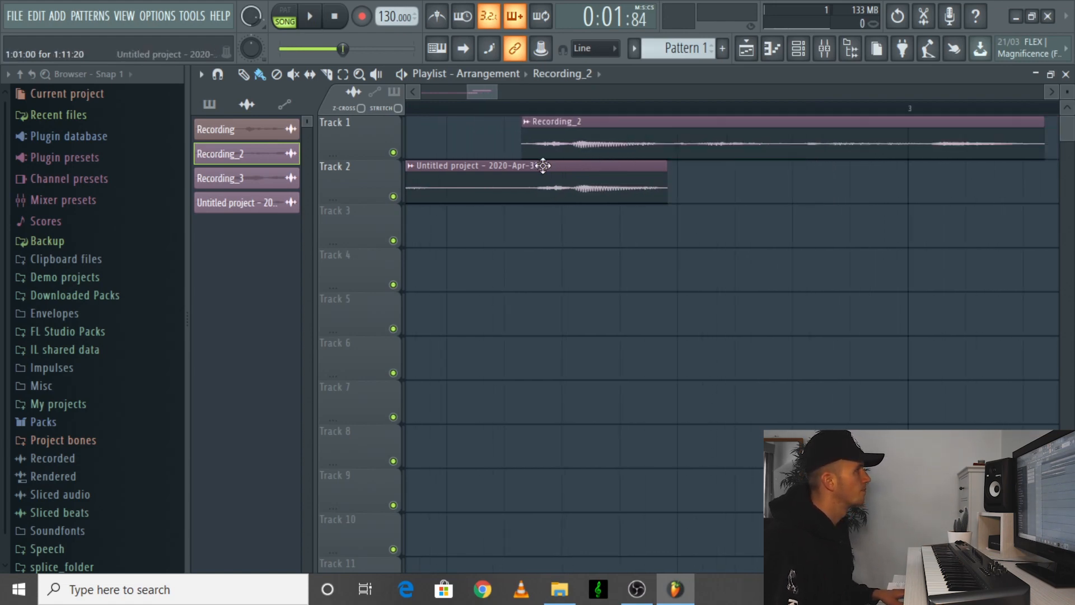
key("s")
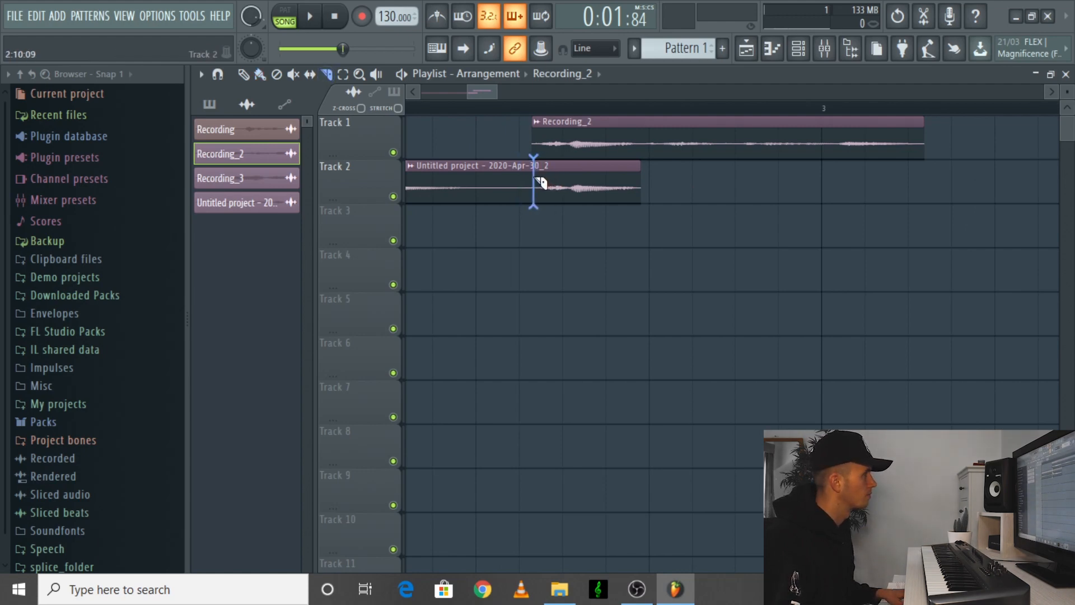
left_click(538, 181)
key("b")
right_click(570, 184)
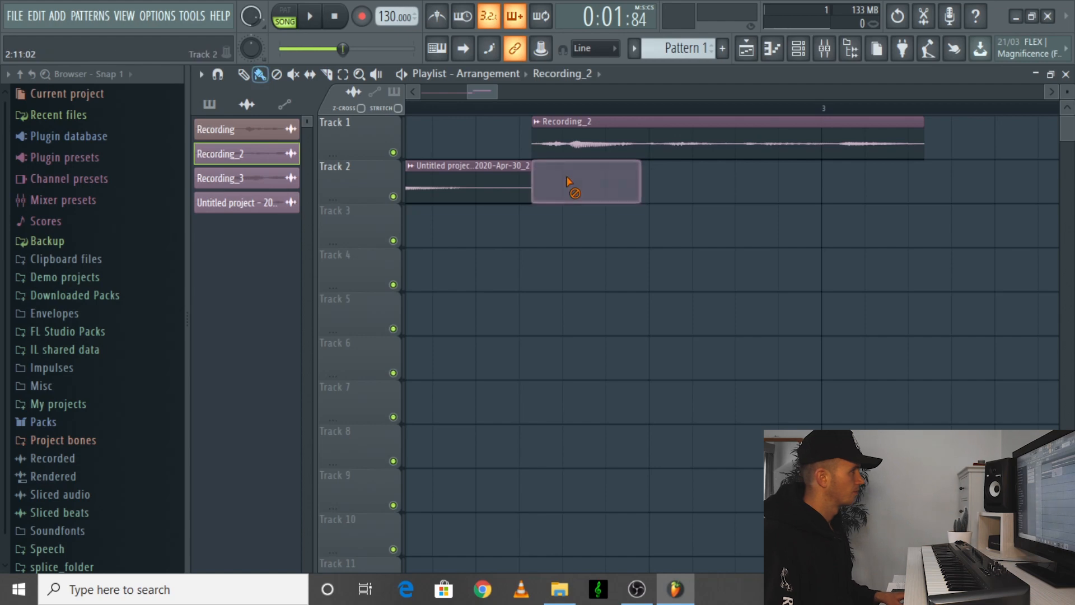
- Play the trimmed transition from the start of the playlist and set the playback position shortly before bar 2
scroll(568, 179, "down", 6)
left_click(528, 112)
key("space")
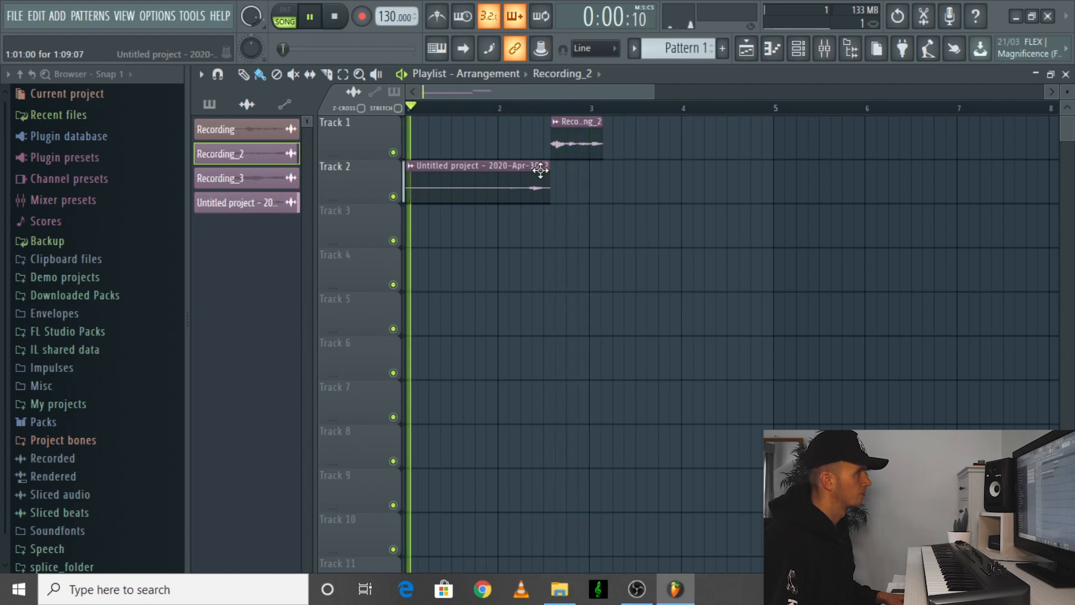
key("space")
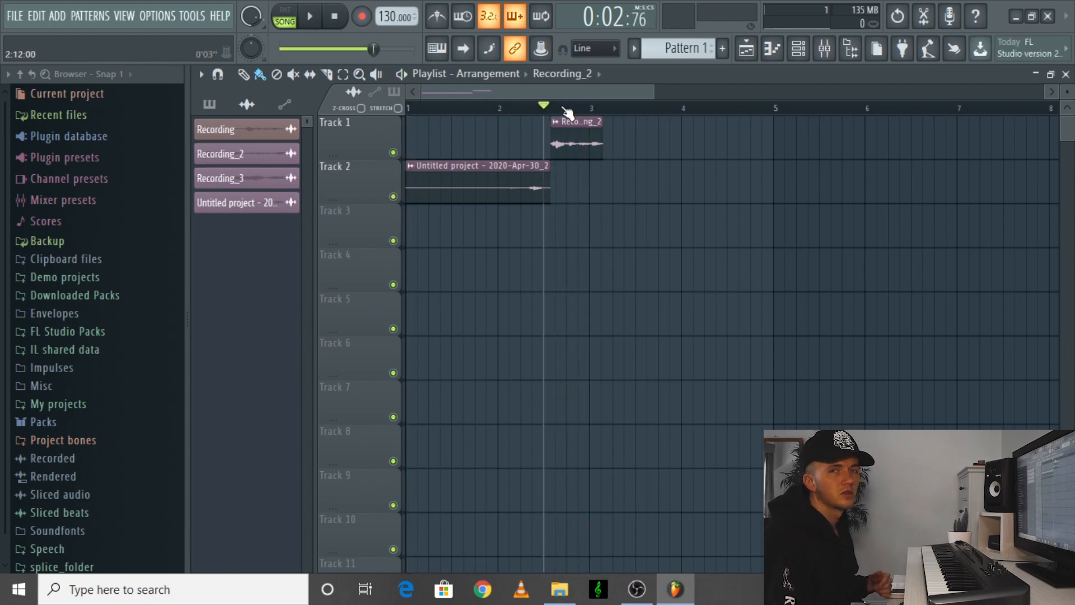
left_click_drag(562, 109, 487, 116)
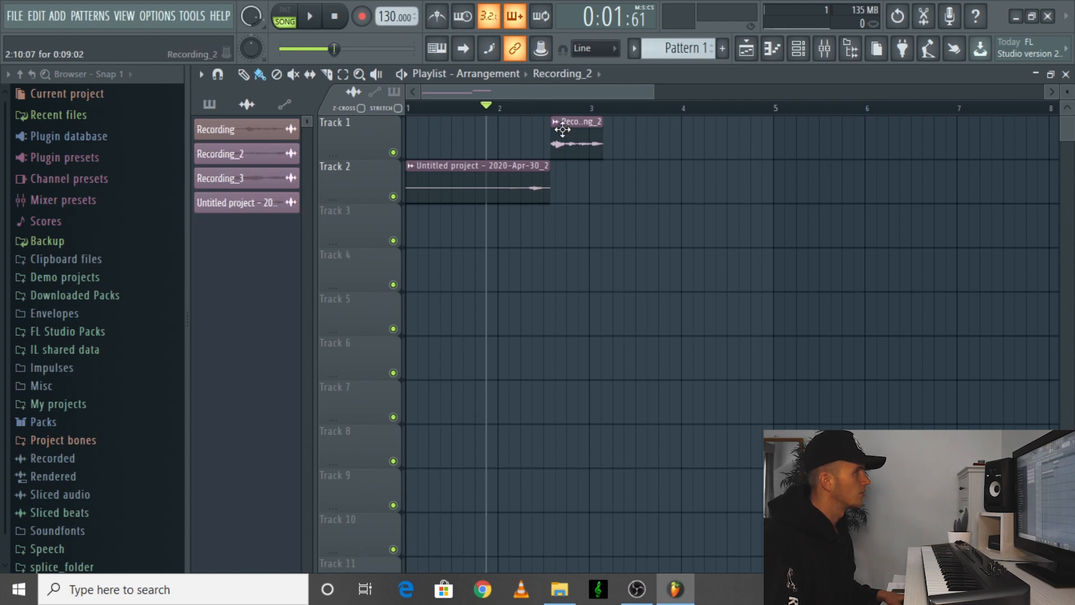
- Copy the Fruity Delay 2 with its settings from Insert 6 to slot 3 of the Recording_2 mixer track
left_click(824, 49)
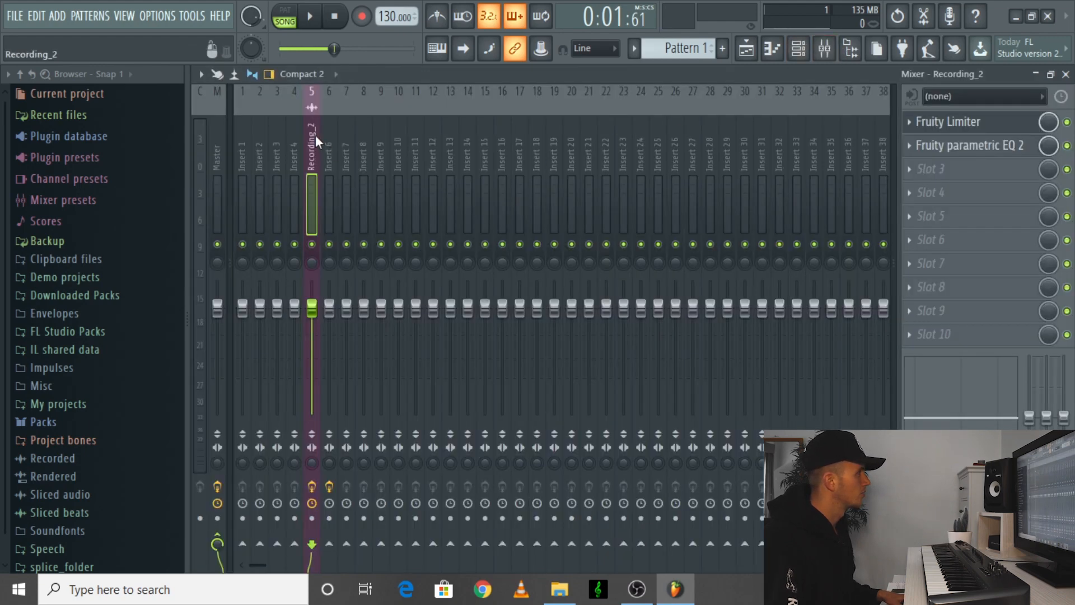
left_click(959, 168)
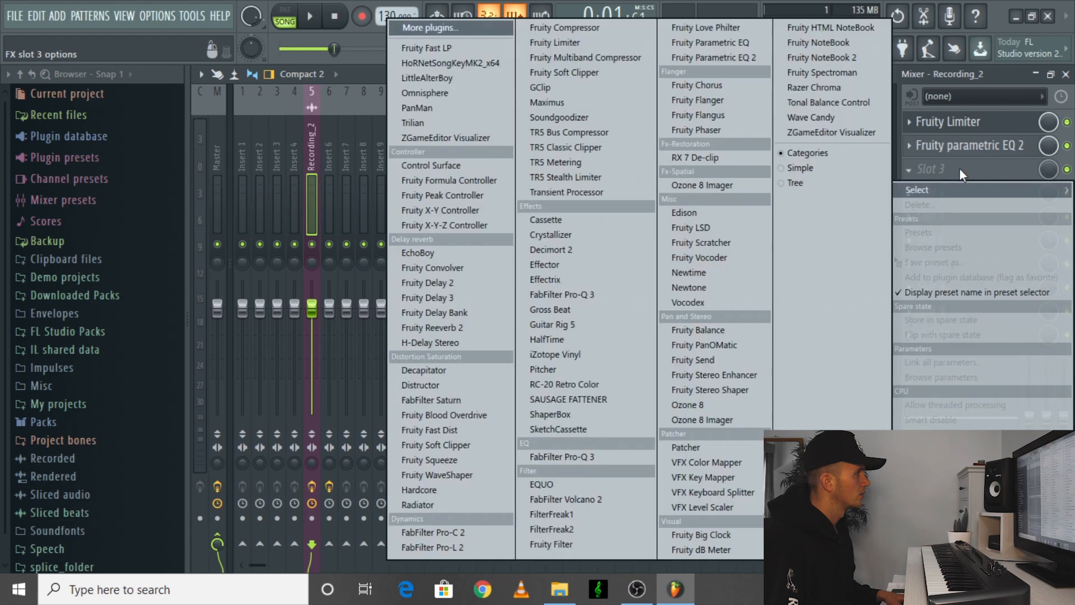
left_click(340, 169)
left_click(325, 155)
left_click(916, 122)
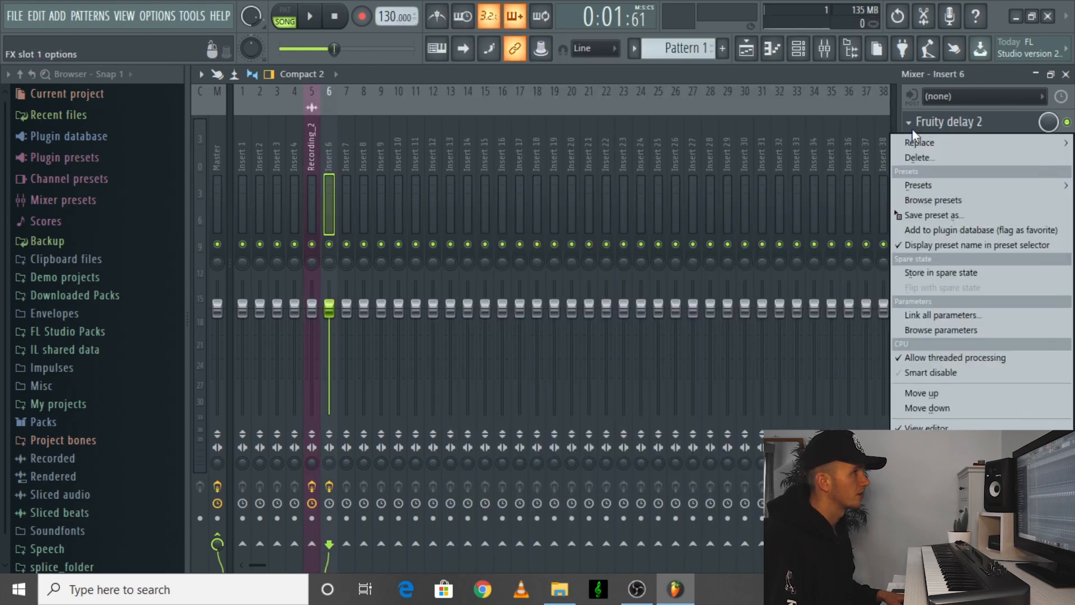
left_click_drag(959, 216, 312, 151)
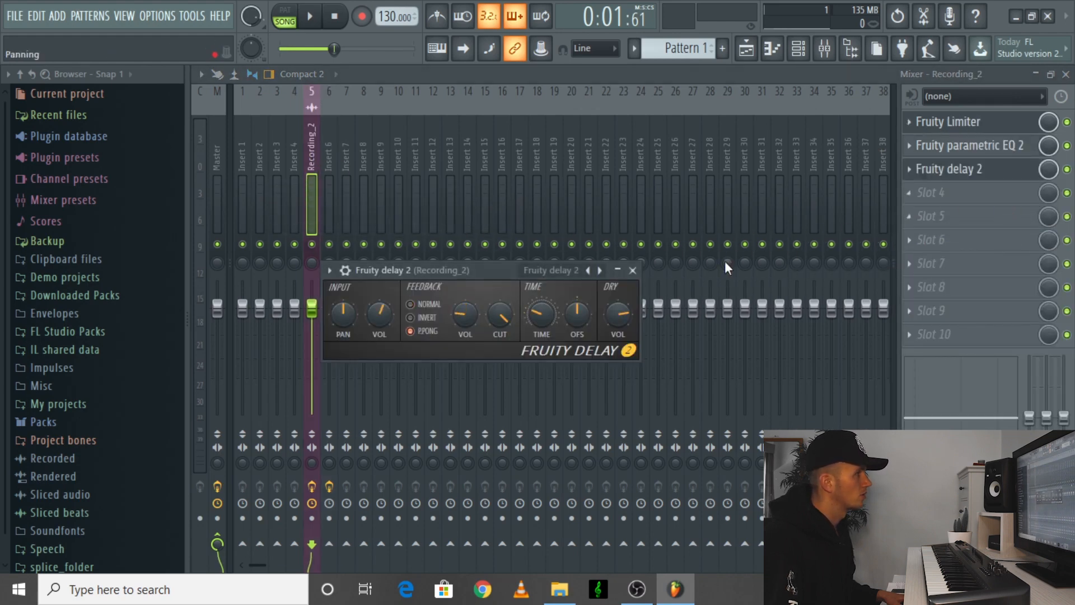
- Set the delay time on the Recording_2 track to 8:00, close the plugin, and play the transition
left_click_drag(539, 317, 539, 308)
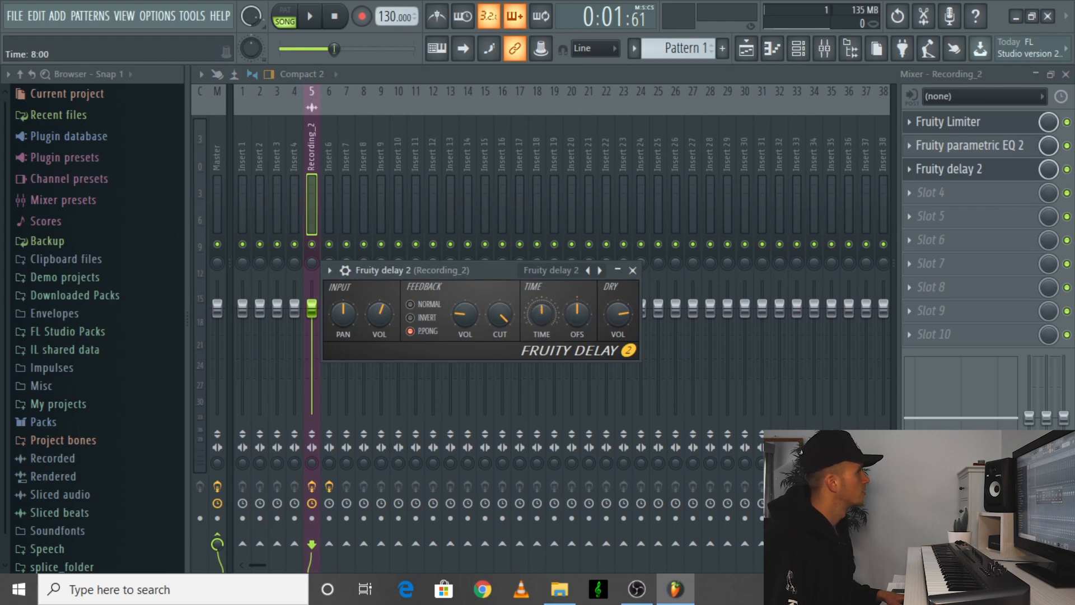
left_click(633, 270)
left_click(756, 46)
key("space")
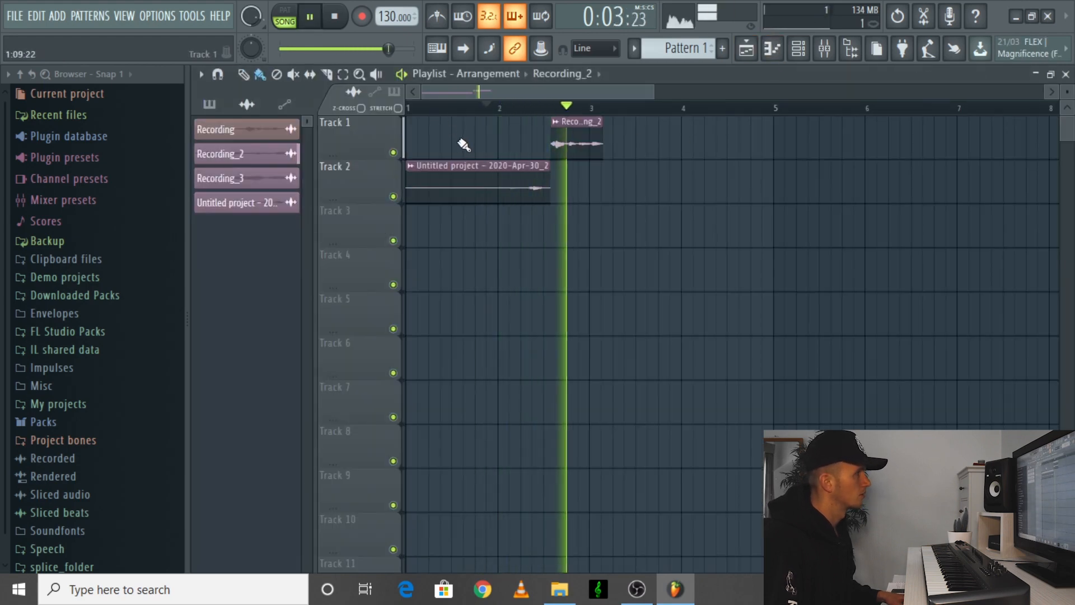
key("space")
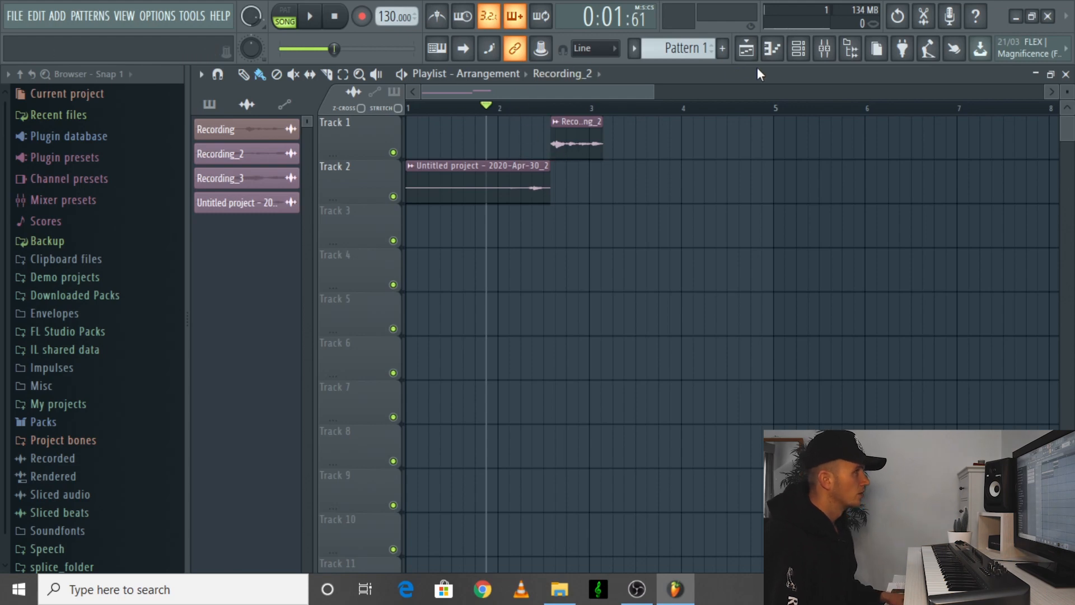
- Load Fruity Reeverb 2 in slot 4 of Recording_2, adjust its wet level, and set decay to 2.0 sec and room size to 73
left_click(824, 48)
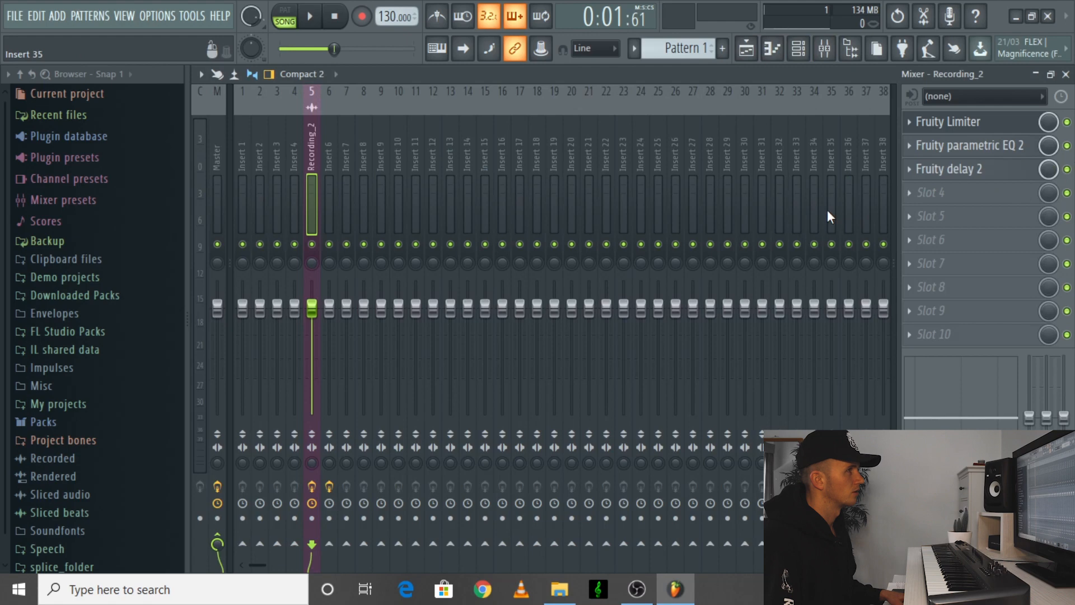
left_click(945, 198)
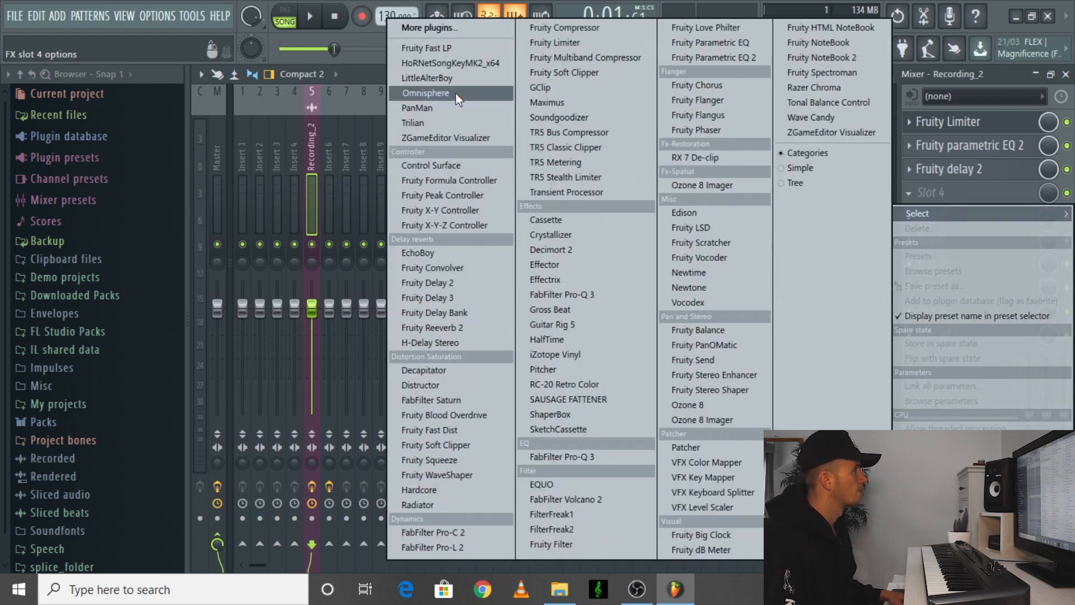
left_click(431, 328)
left_click_drag(767, 246, 768, 247)
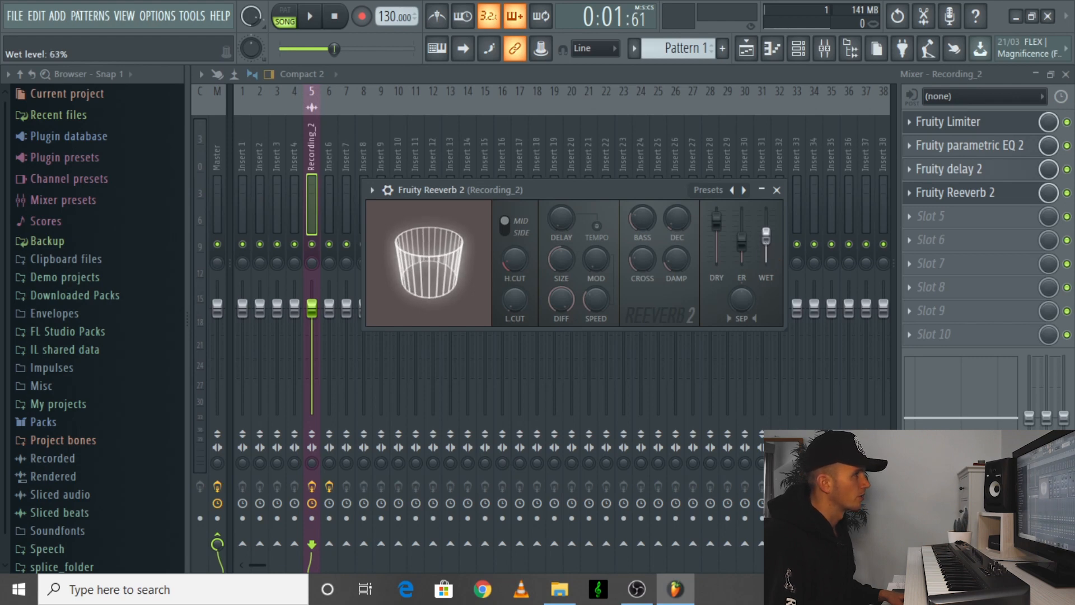
mouse_move(744, 298)
left_mouse_down()
mouse_move(745, 319)
mouse_move(746, 301)
left_mouse_up()
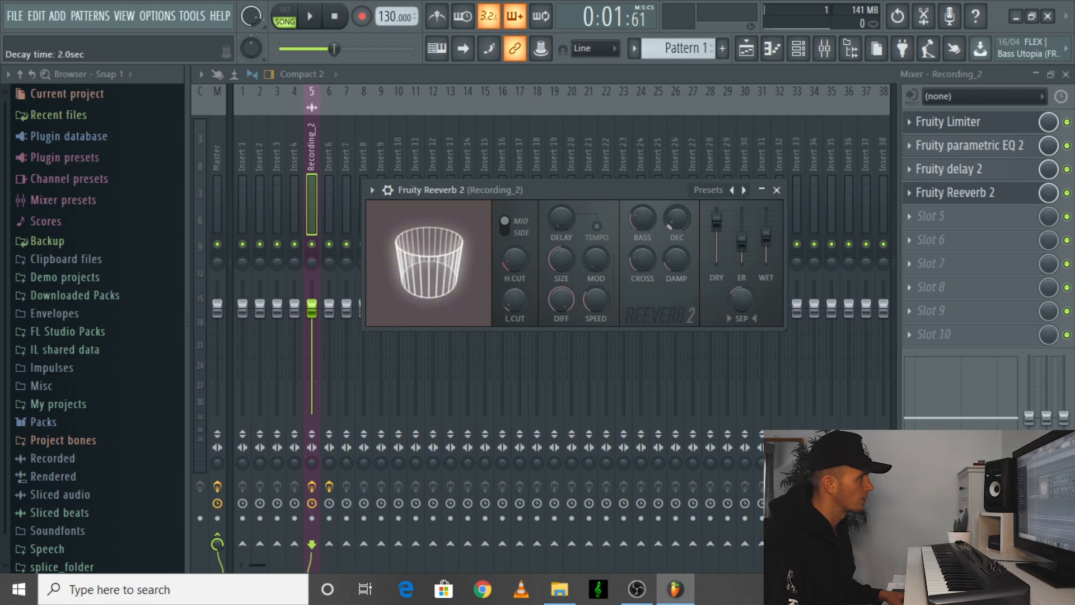
left_click_drag(562, 259, 562, 235)
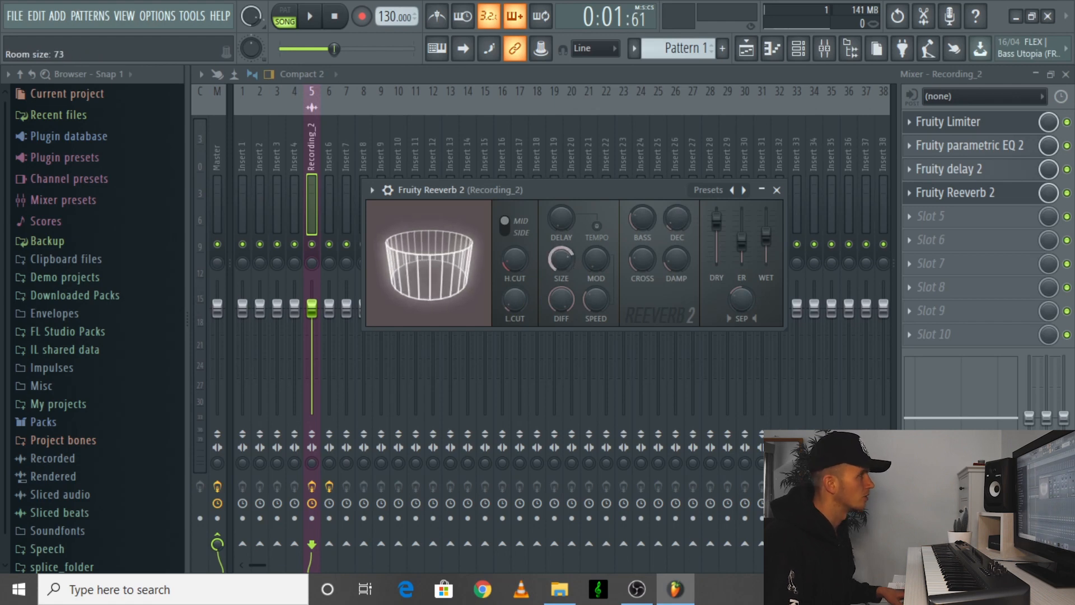
left_click(777, 190)
key("F5")
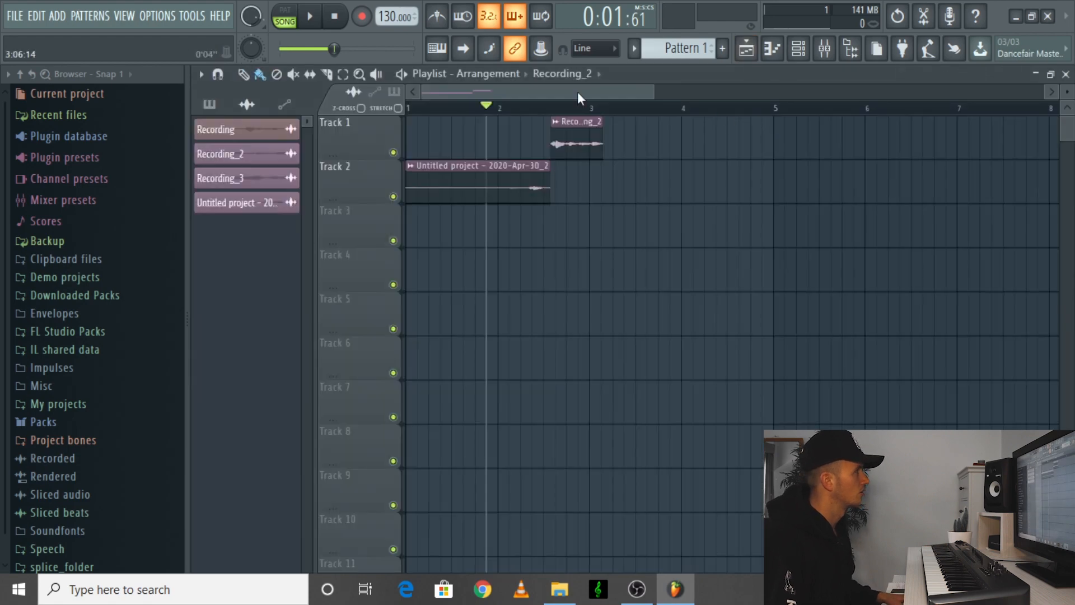
- Copy the Fruity Reeverb 2 with its settings from the Recording_2 track to Insert 6, below Edison
left_click(824, 48)
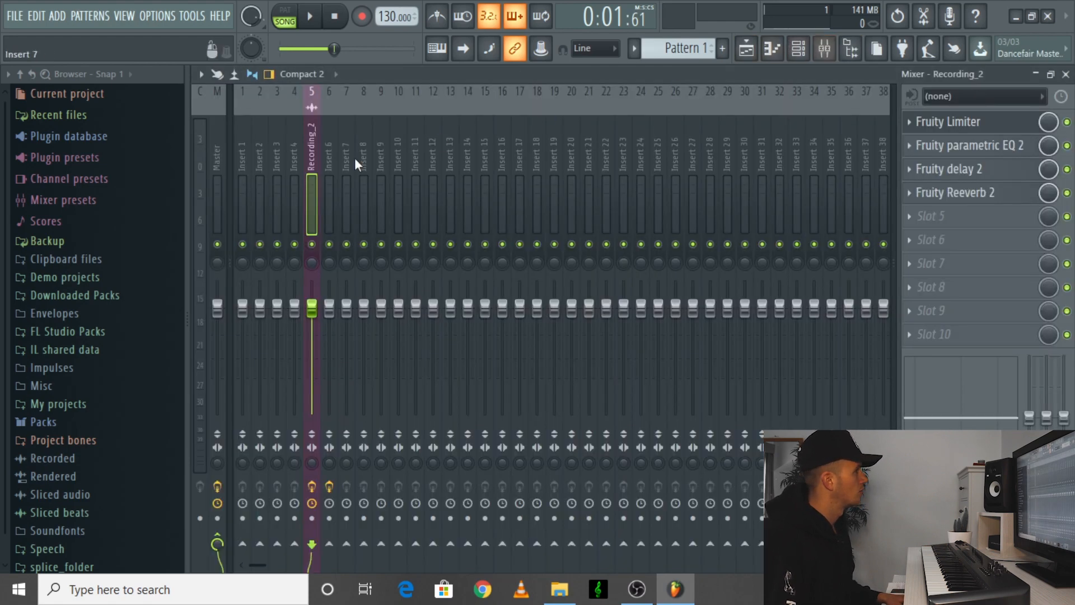
right_click(903, 191)
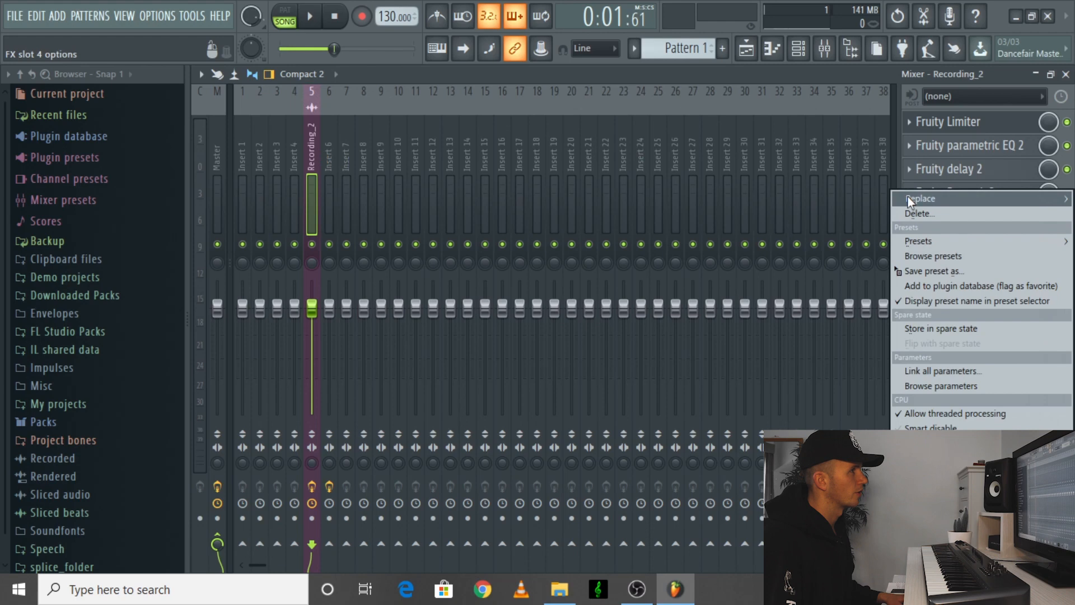
left_click_drag(951, 270, 325, 140)
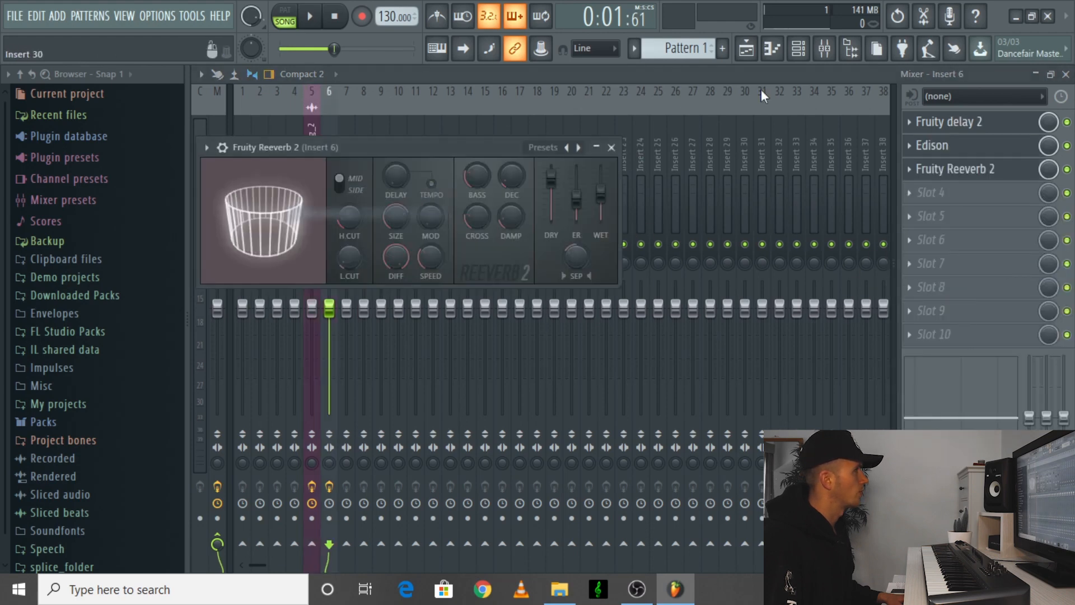
- Play the transition in the playlist from about the middle of bar 1 to hear the added reverb
left_click(745, 48)
left_click_drag(486, 106, 451, 106)
key("space")
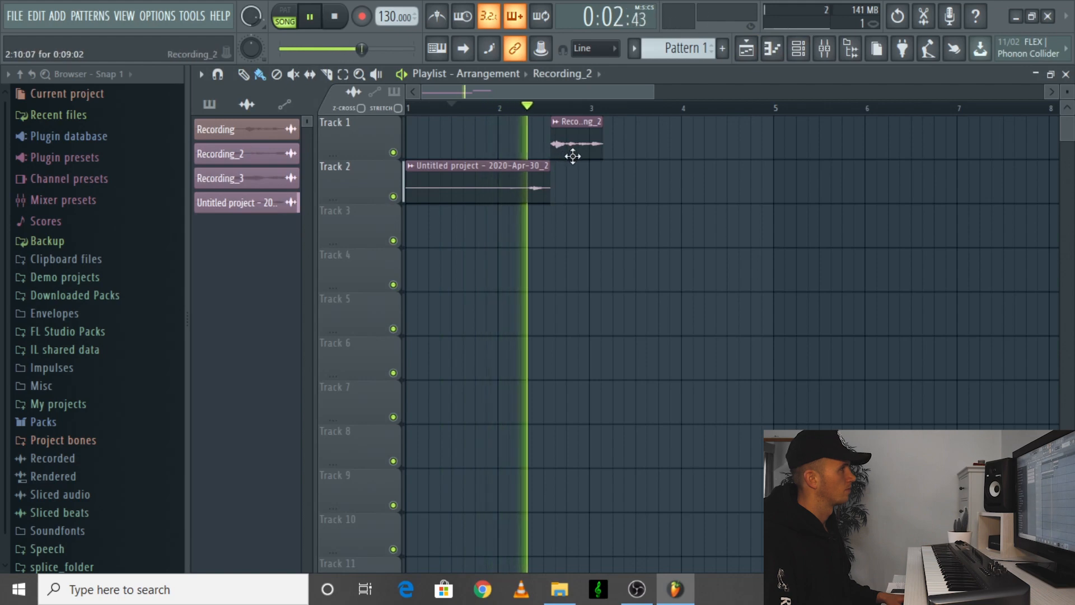
key("space")
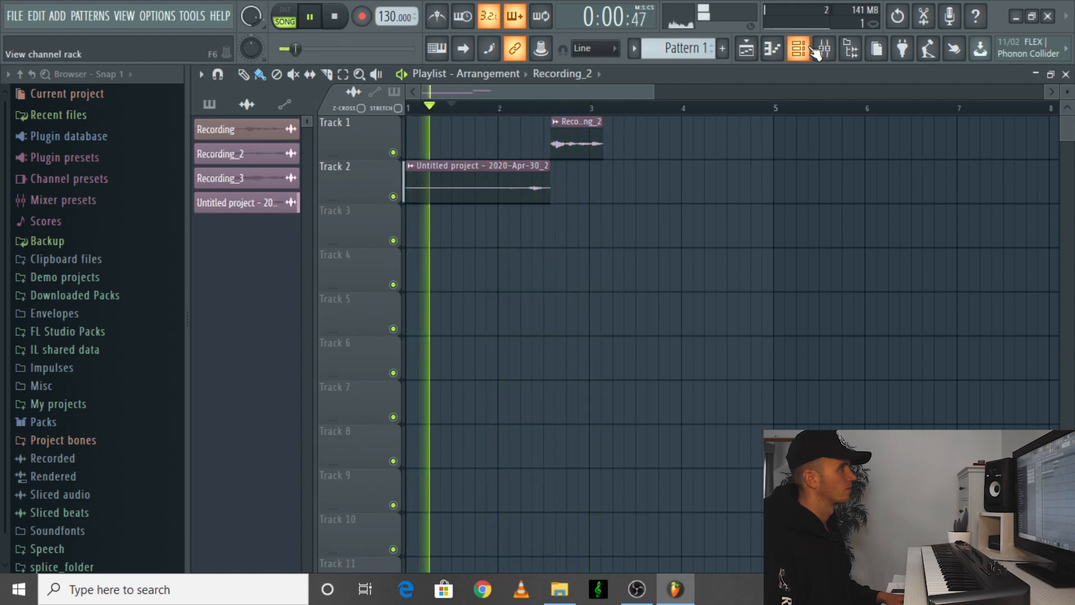
- Load Fruity Chorus in slot 2 of the Master track and move its window aside
left_click(791, 55)
left_click(790, 56)
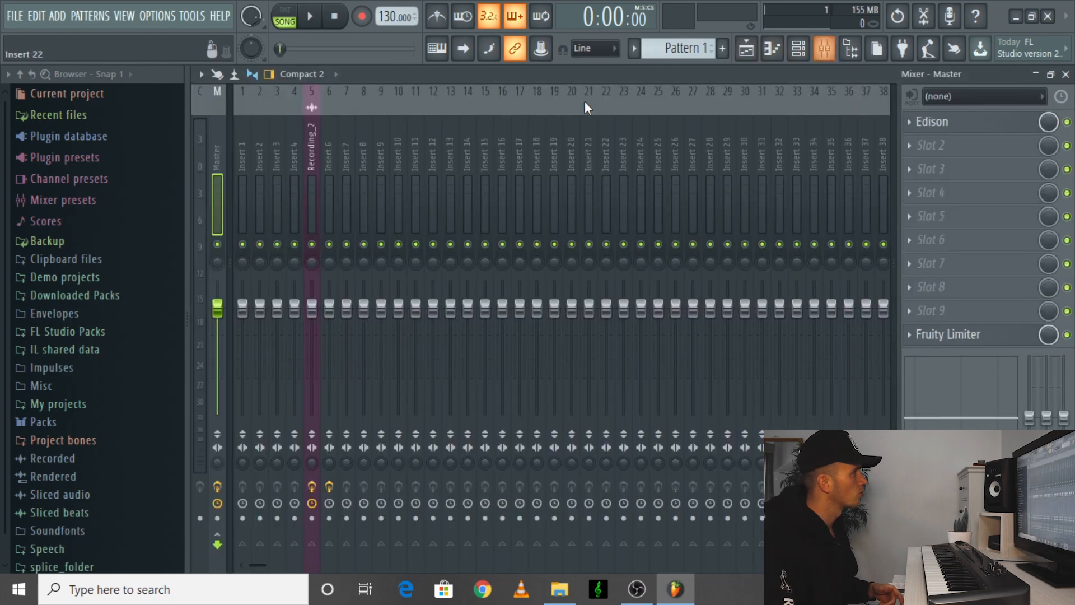
left_click(824, 48)
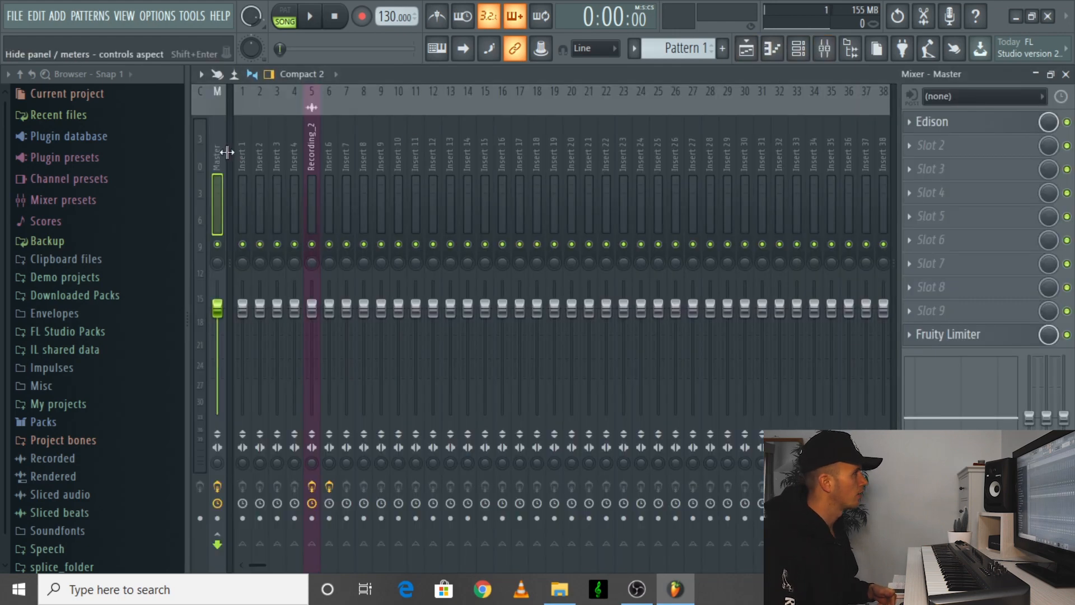
left_click(974, 145)
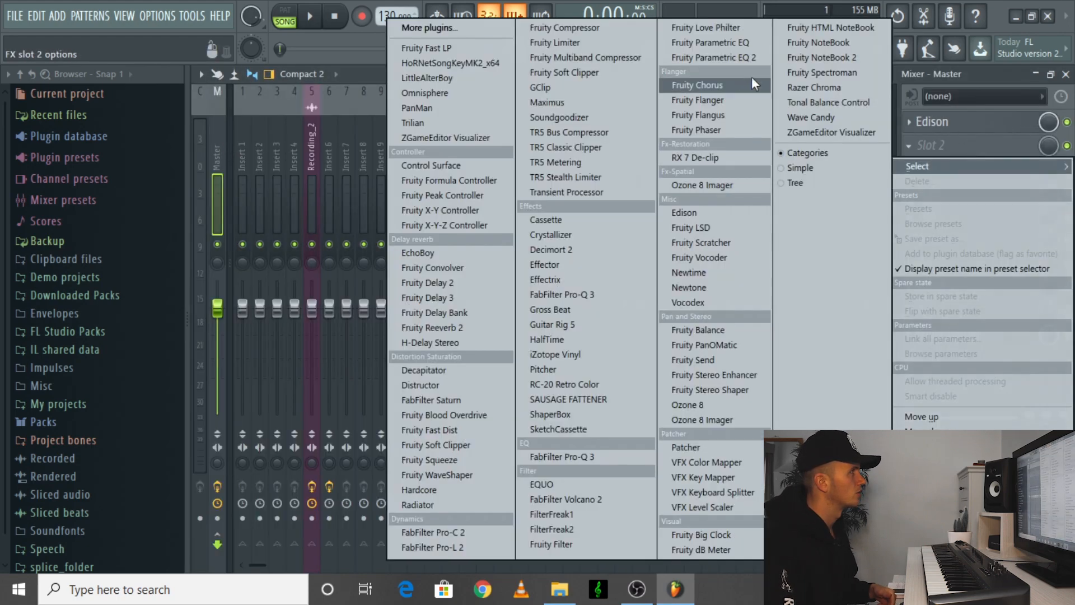
left_click(693, 85)
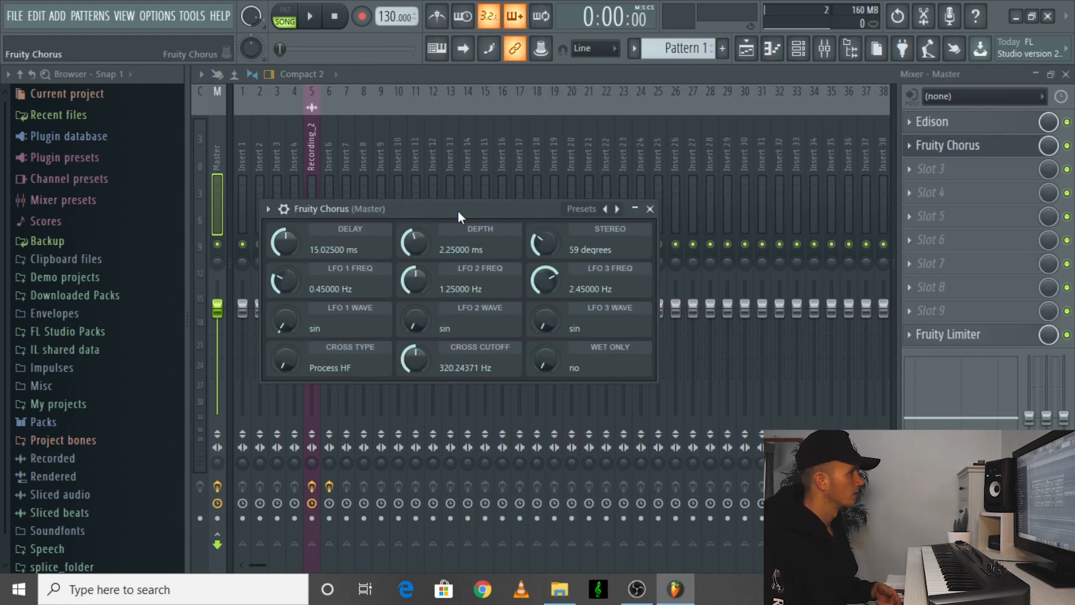
left_click_drag(462, 210, 591, 185)
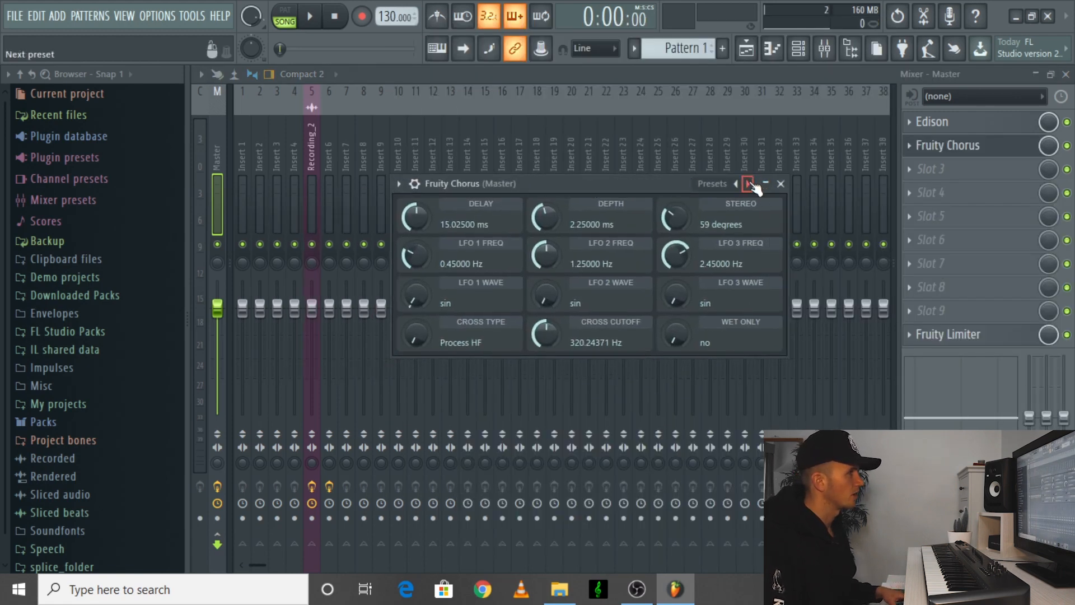
- Step through the Fruity Chorus presets during playback from 50 Detune to CE Chorus, and close the plugin
left_click(748, 184)
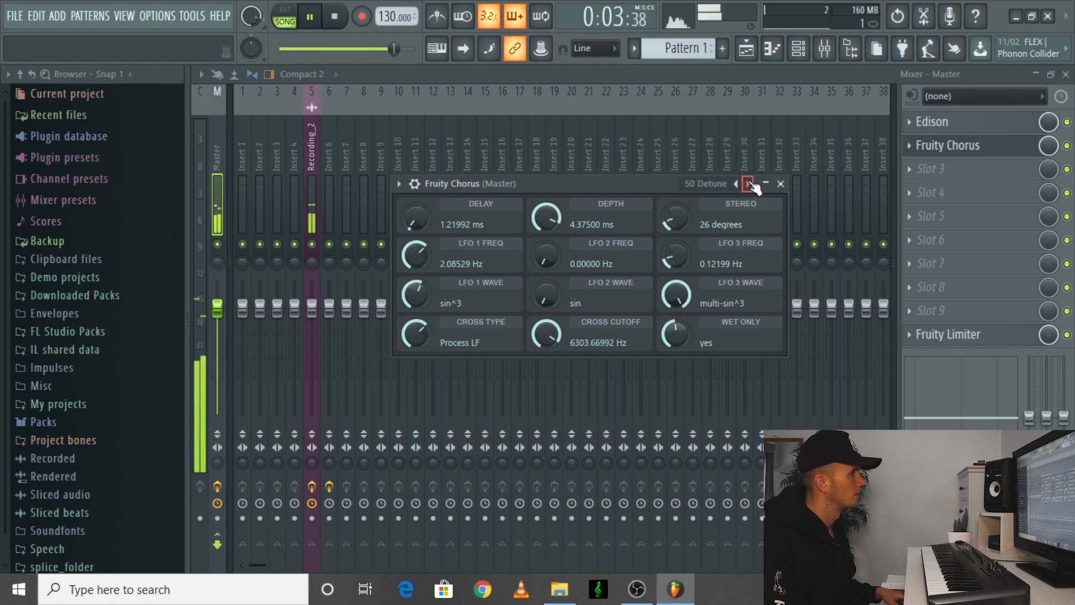
left_click(748, 184)
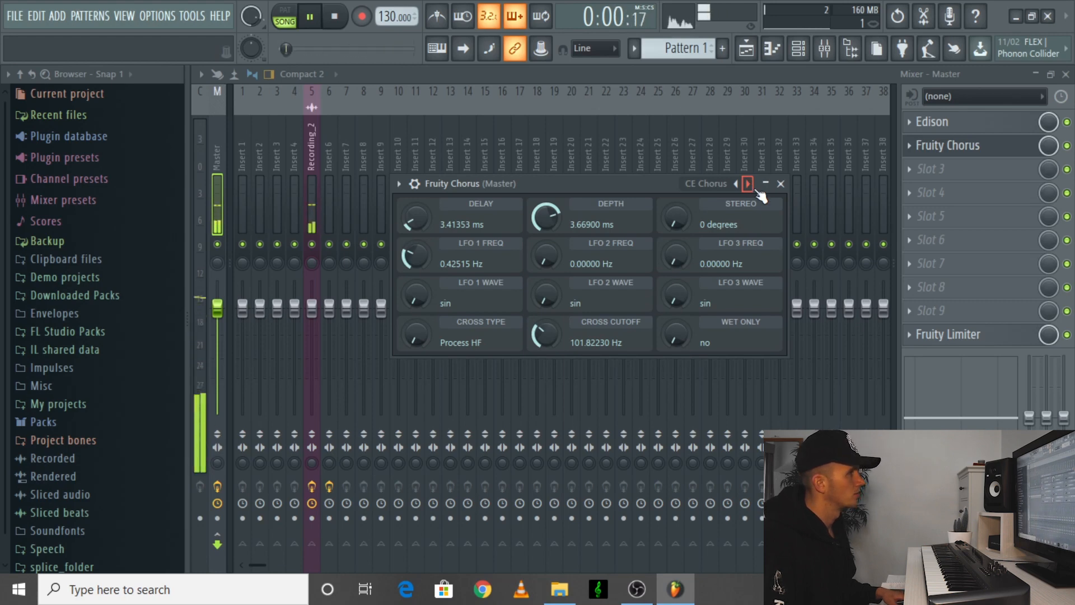
left_click(780, 183)
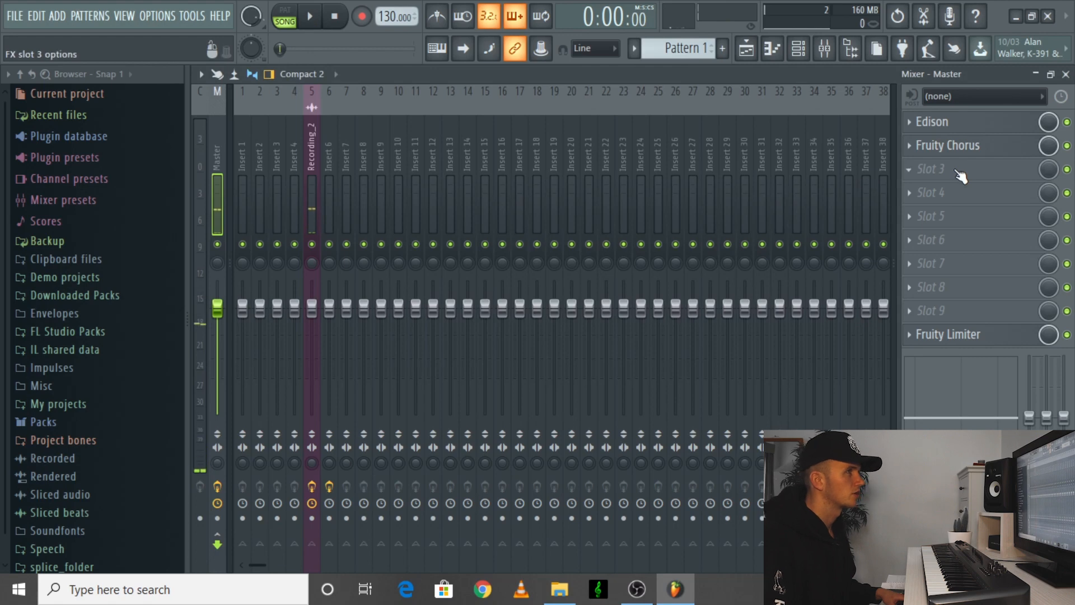
- Load Gross Beat in slot 3 of the Master track and apply its 1 Beat Gate volume preset
left_click(956, 169)
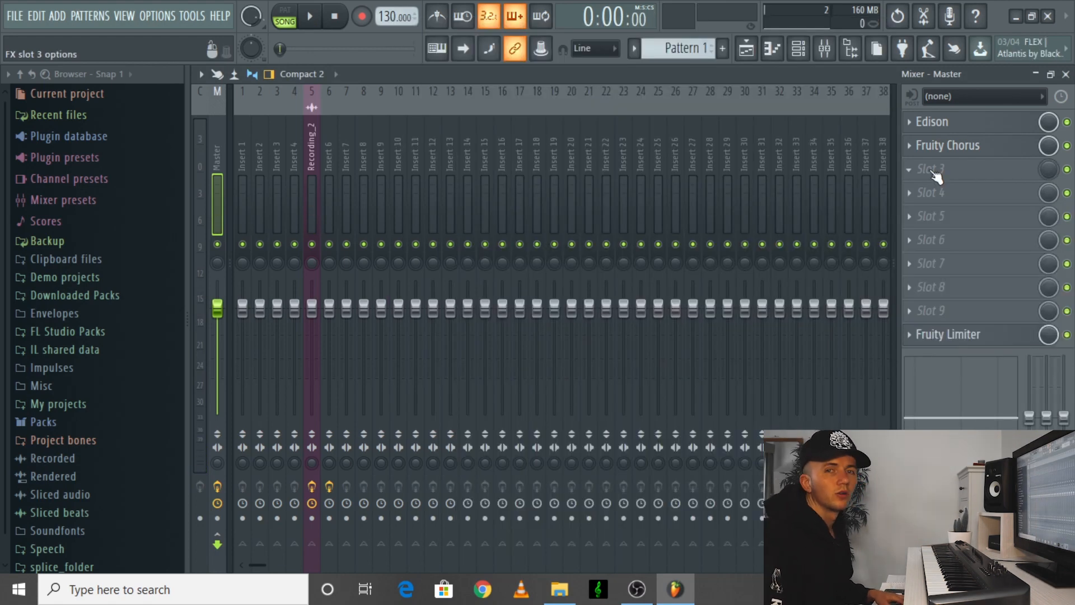
left_click(933, 173)
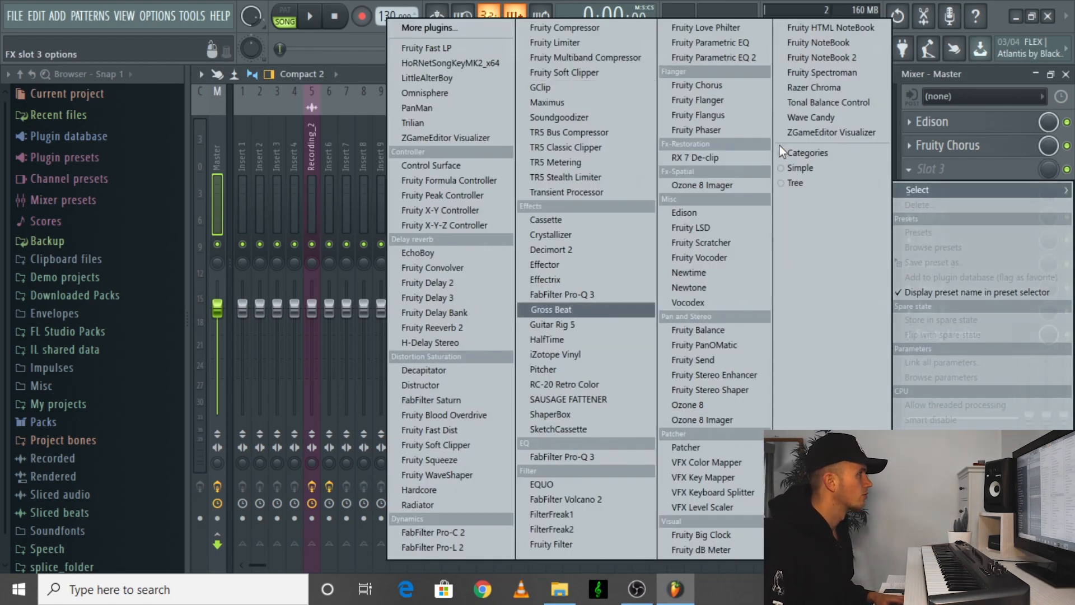
left_click(618, 309)
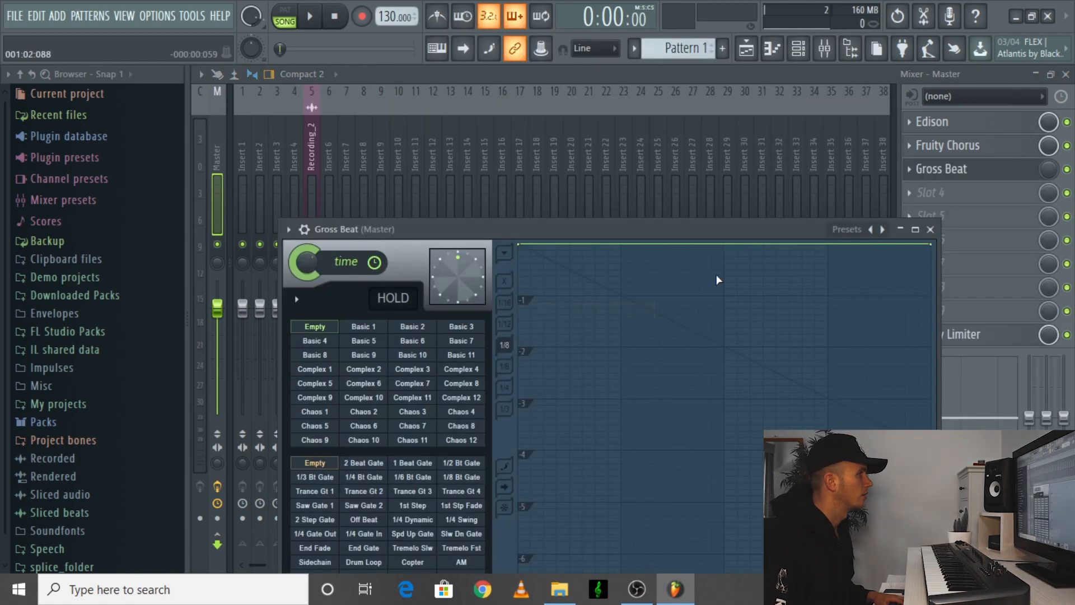
left_click(416, 464)
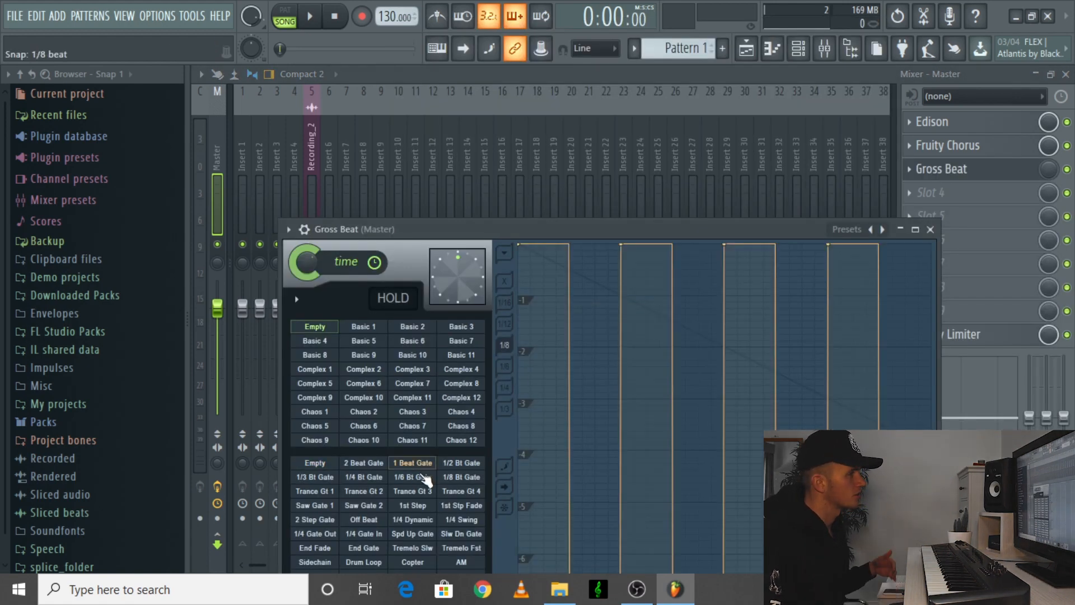
- Close Gross Beat and delete it from slot 3 of the Master track
left_click(931, 229)
left_click(910, 168)
left_click(916, 202)
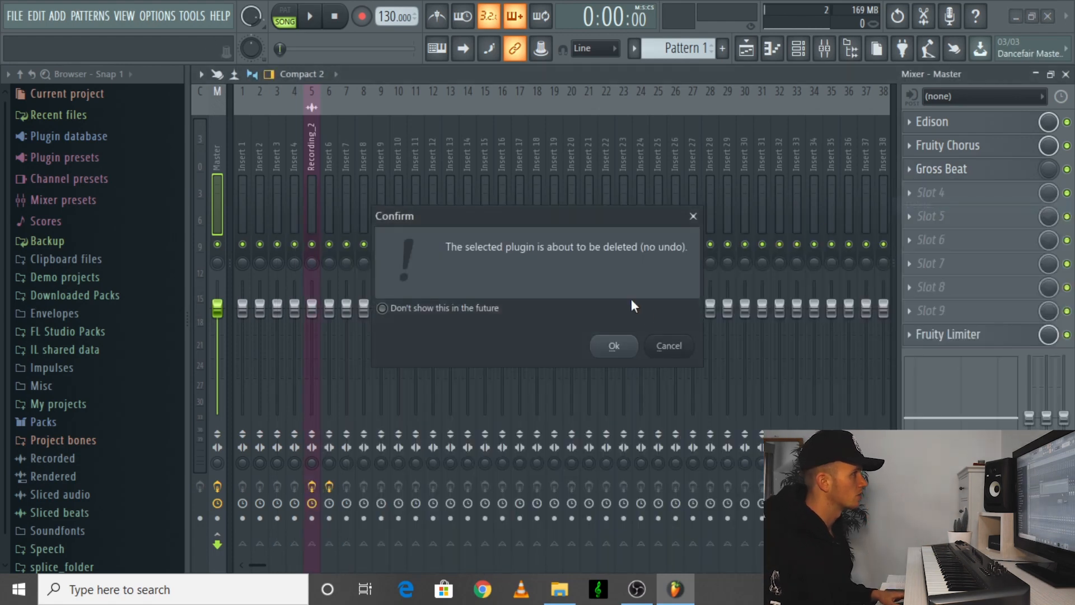
left_click(614, 347)
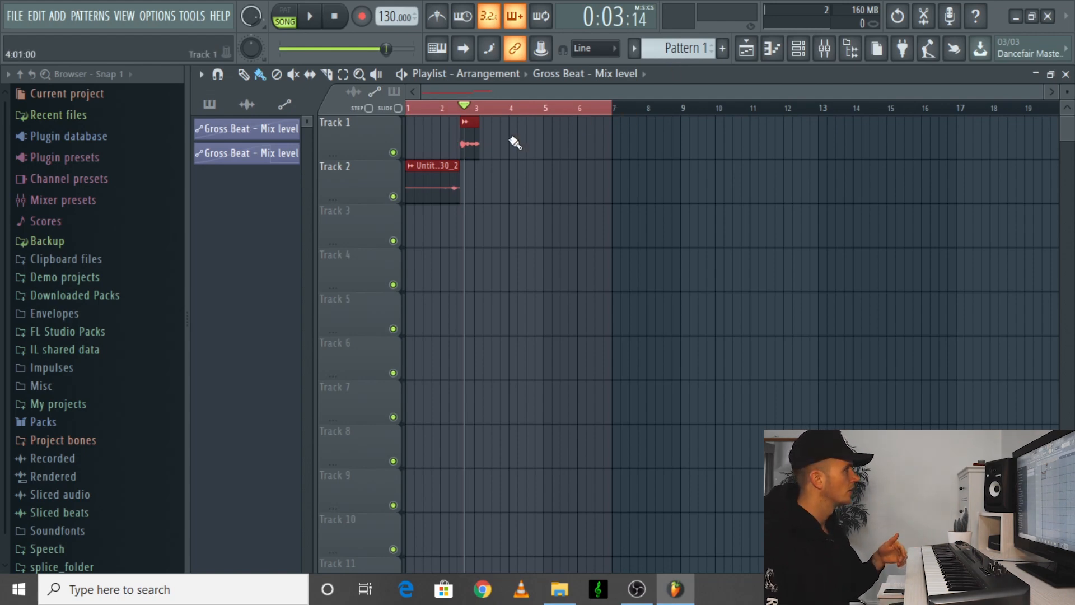
- Select the playlist timeline from the start of bar 1 to bar 9
left_click(483, 108)
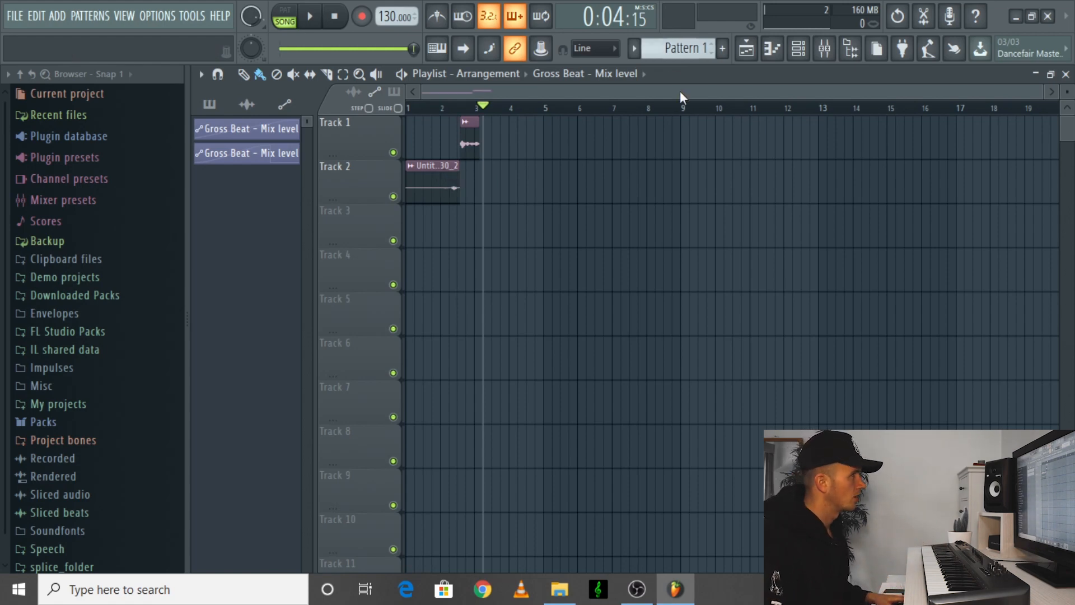
left_click_drag(684, 109, 35, 199)
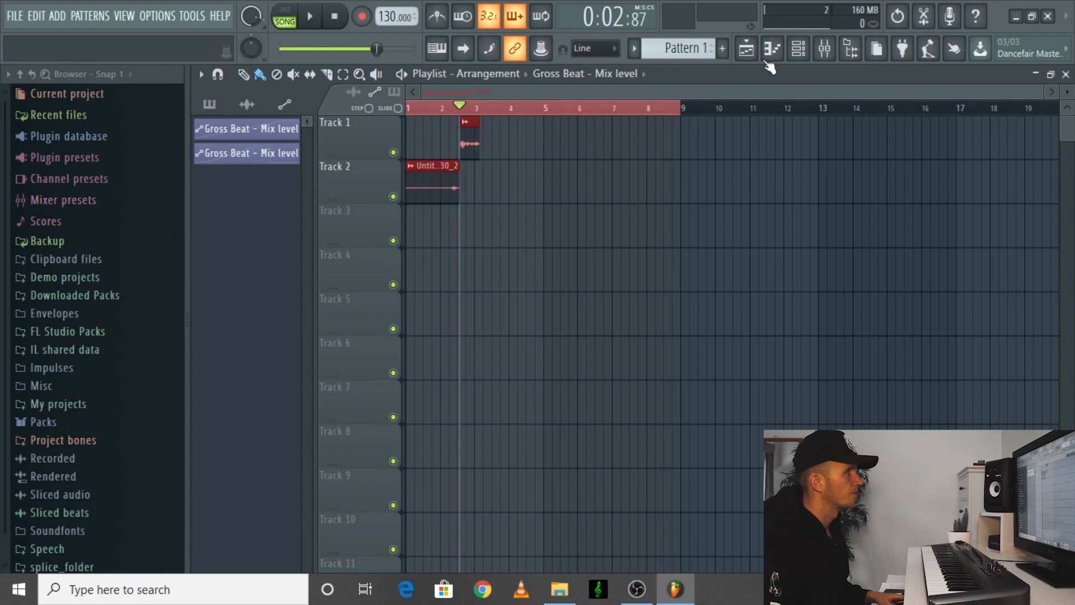
- Load Edison in slot 4 of the Master track and record the transition playback into it on input
left_click(824, 51)
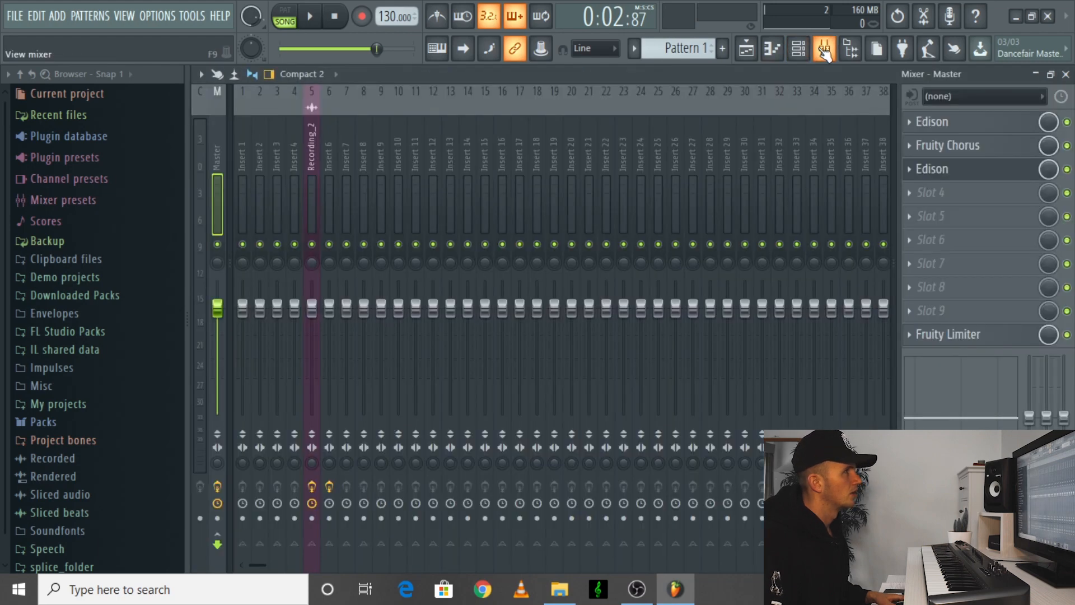
left_click(951, 196)
left_click(719, 213)
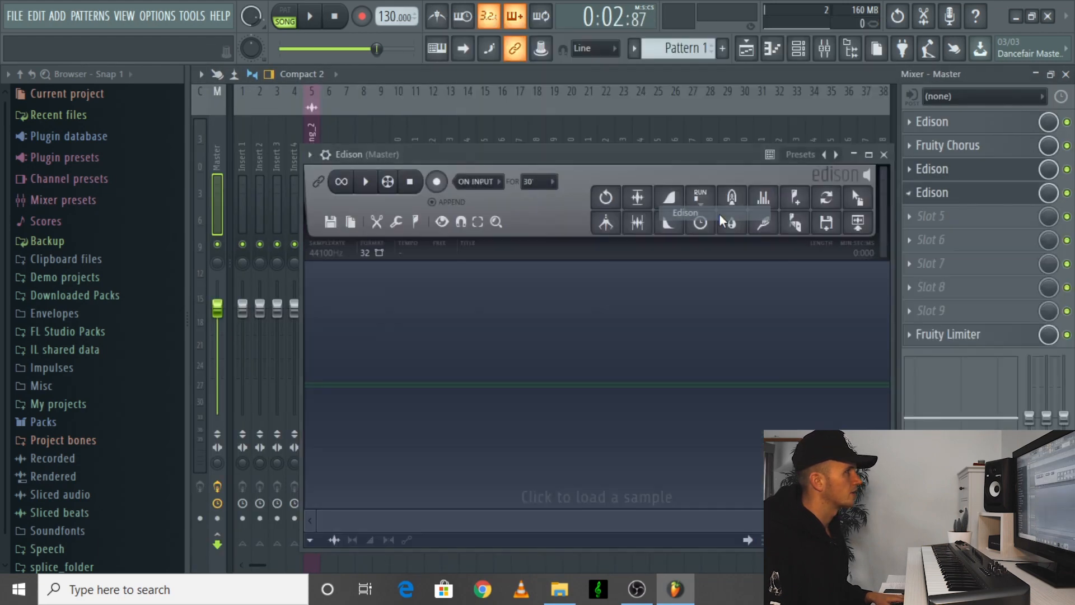
left_click(409, 181)
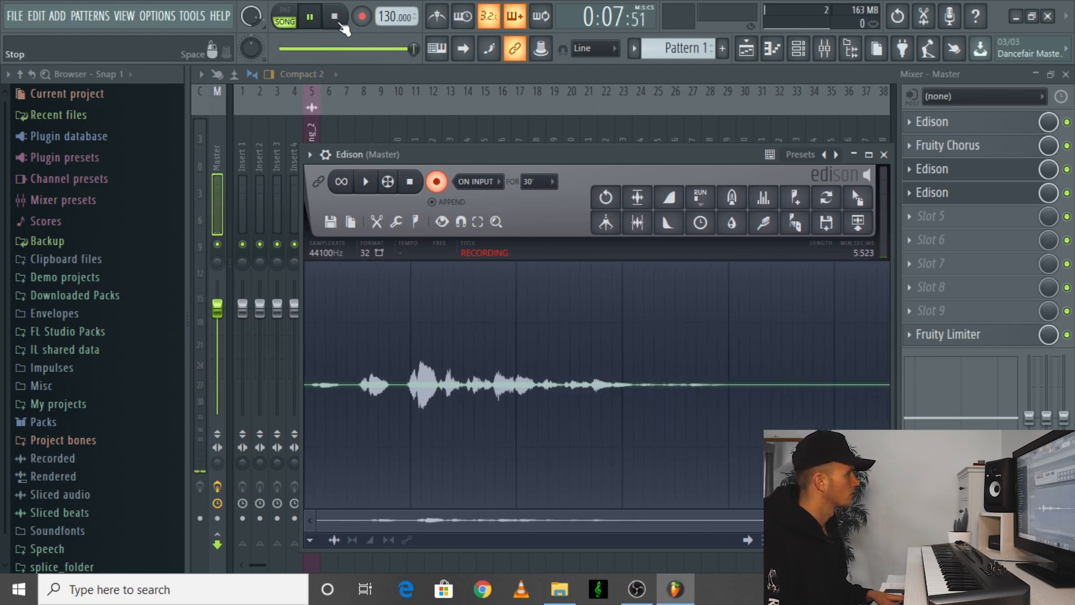
key("space")
left_click(406, 184)
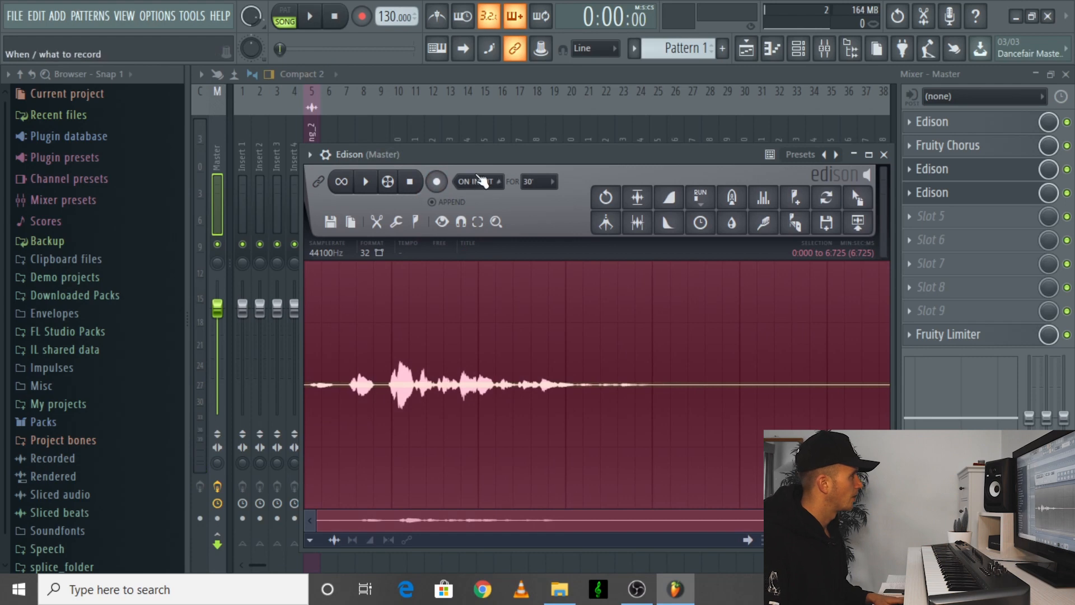
- Play the new recording in Edison and select it from 0:054 to 5:749
left_click(308, 409)
key("space")
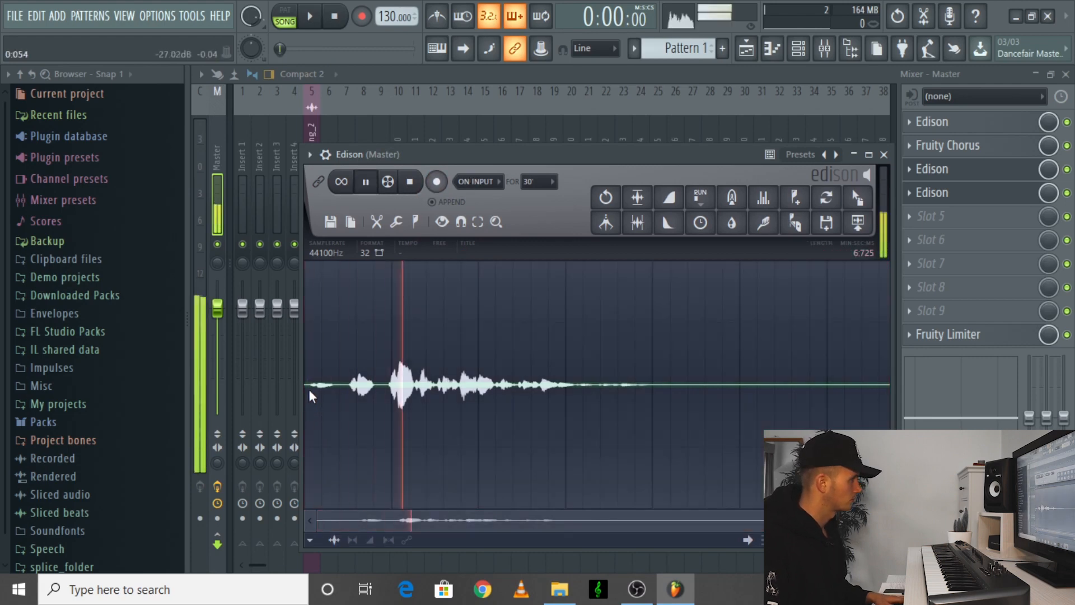
left_click_drag(309, 387, 335, 399)
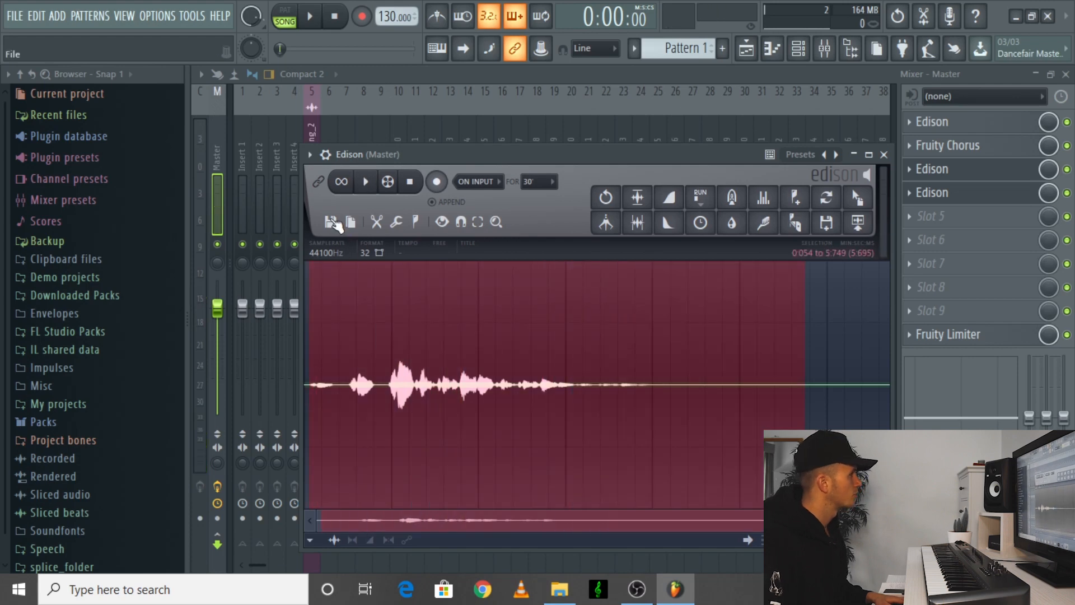
- View the save dialog for exporting the recording as a 24Bit wav file, cancel it and close Edison
left_click(332, 224)
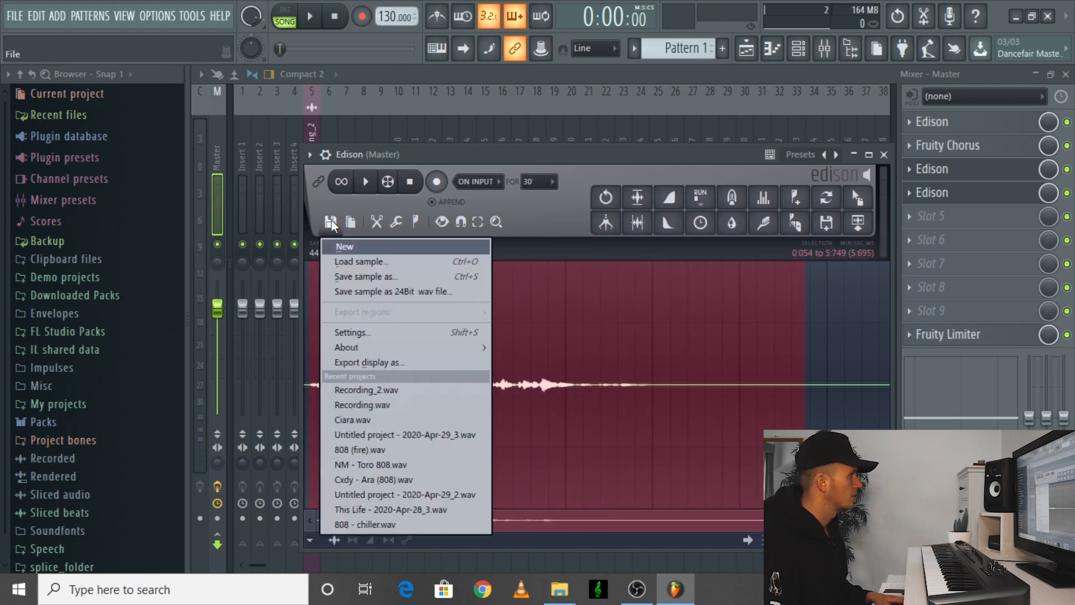
left_click(361, 292)
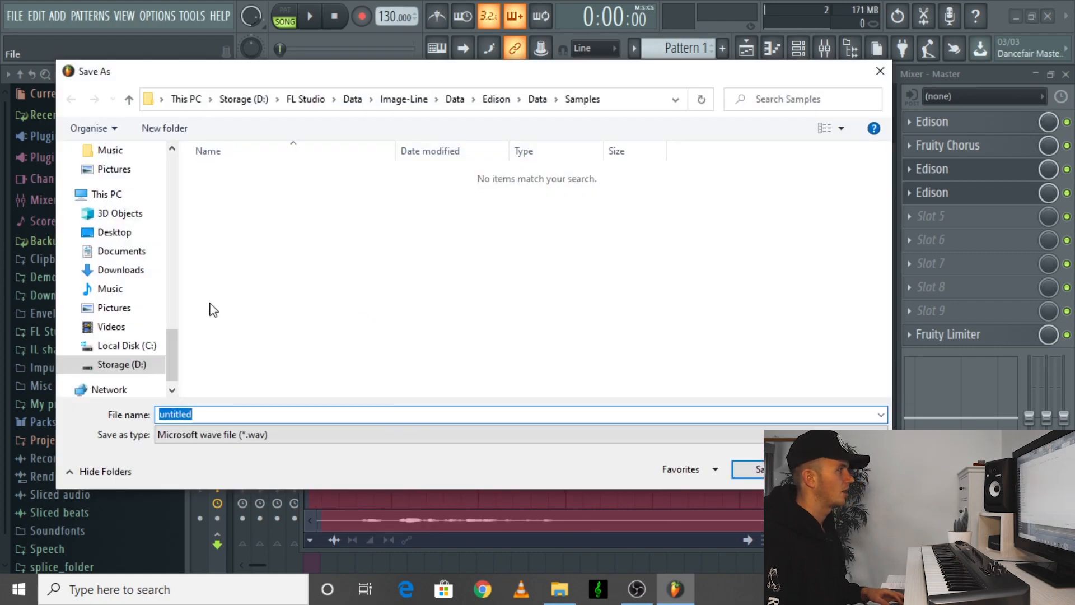
left_click(880, 70)
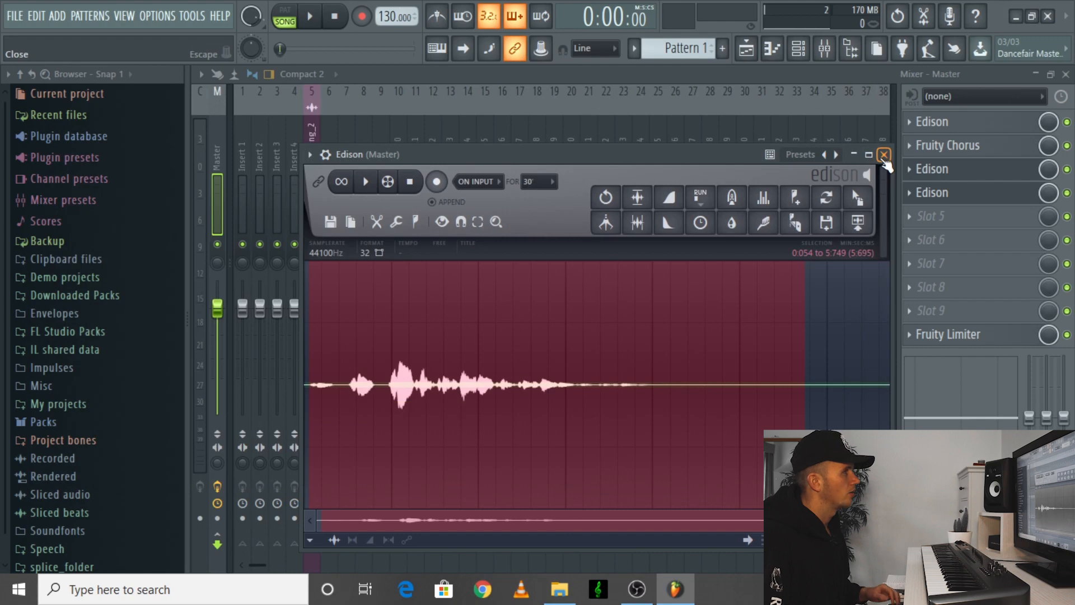
left_click(883, 155)
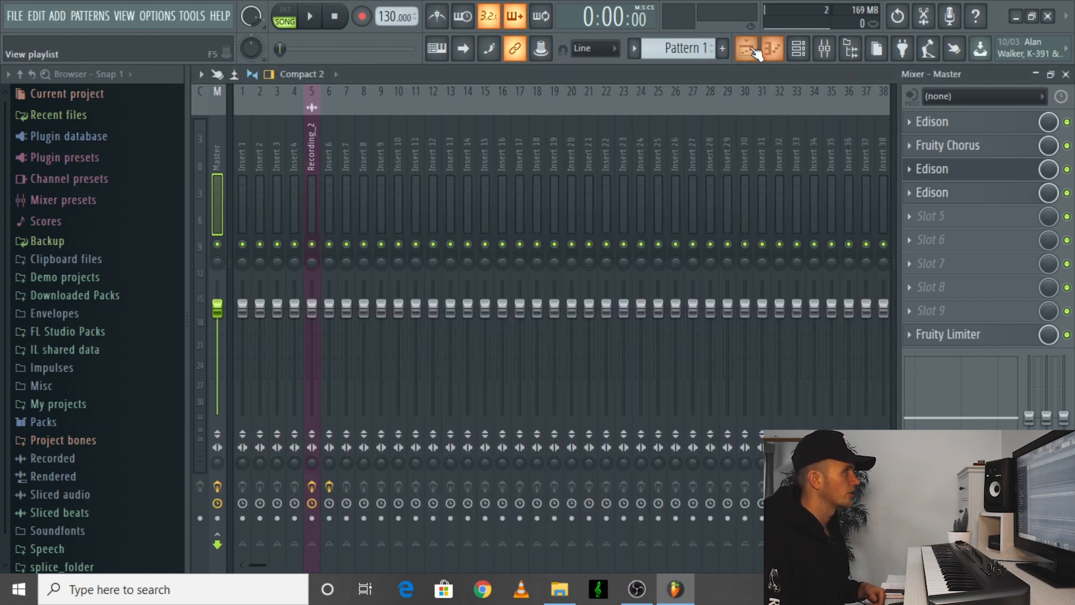
- Delete Fruity Chorus and the two Edison instances from slots 2 to 4 of the Master track
right_click(918, 165)
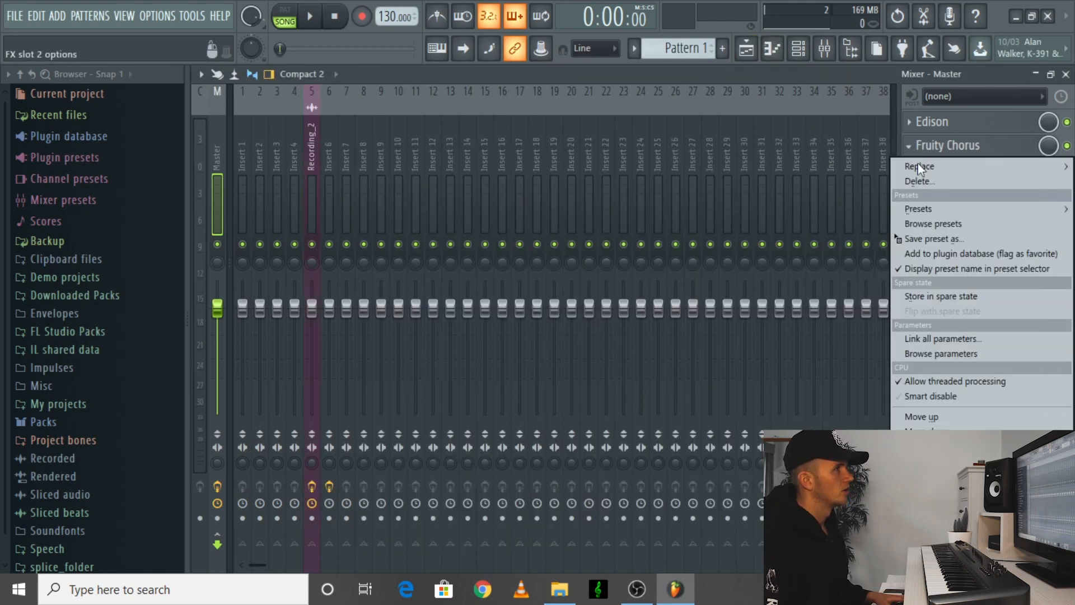
left_click(929, 180)
left_click(614, 345)
right_click(913, 168)
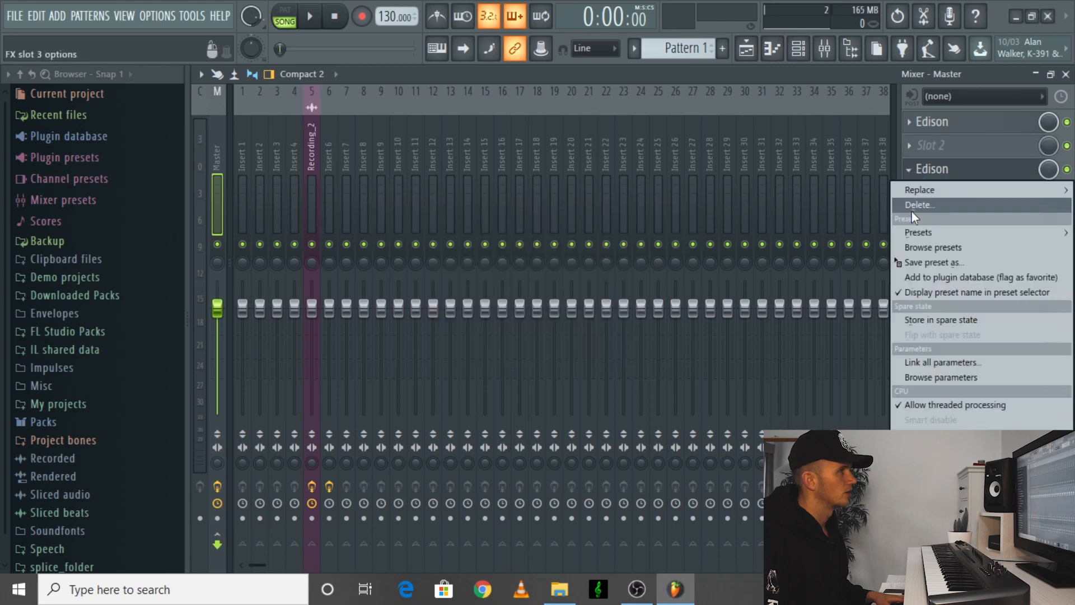
left_click(916, 204)
left_click(613, 346)
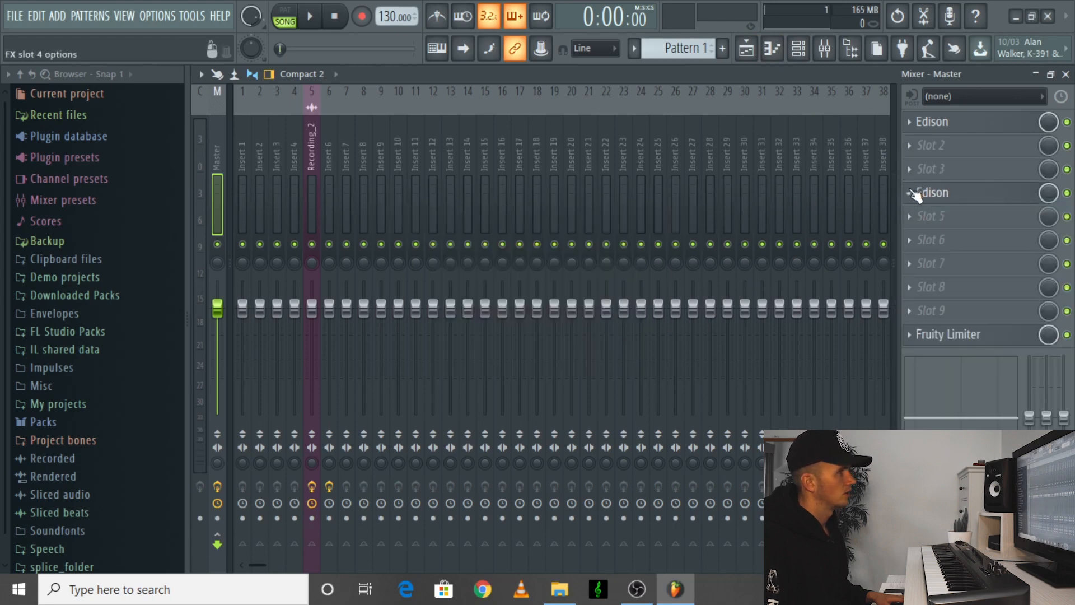
right_click(915, 193)
left_click(919, 218)
left_click(614, 345)
- Move the short Recording_3 clip to the start of bar 1 on Track 2 in the playlist
key("F5")
left_click_drag(528, 189, 410, 195)
left_click_drag(583, 140, 441, 146)
key("ctrl+z")
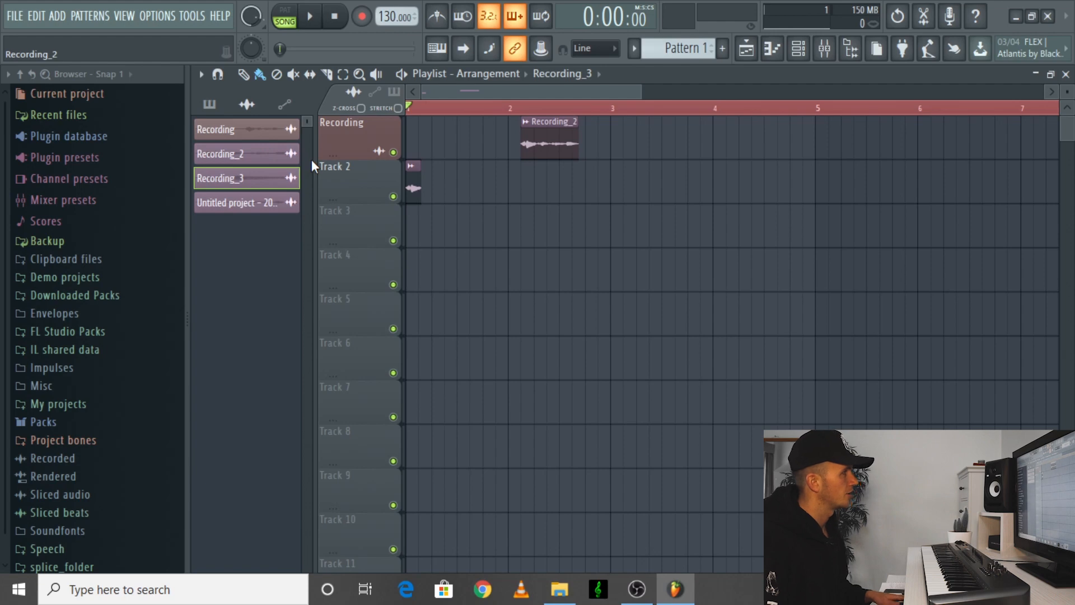
- Load Fruity Reeverb 2 in slot 1 of Recording_3's mixer track, Insert 6, and play the song to hear the reverb
double_click(414, 187)
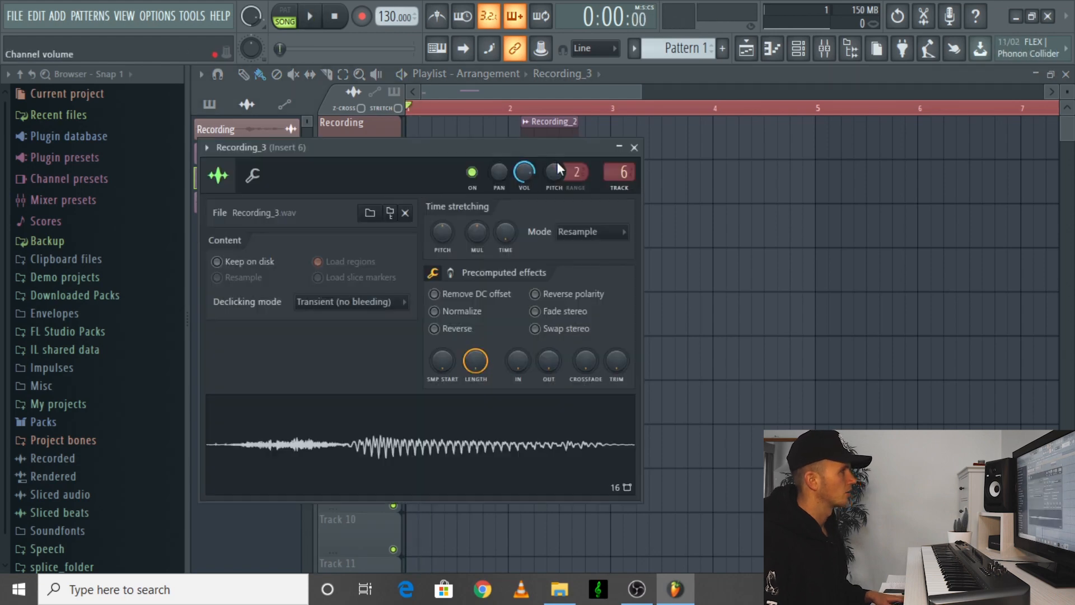
left_click(635, 148)
left_click(824, 48)
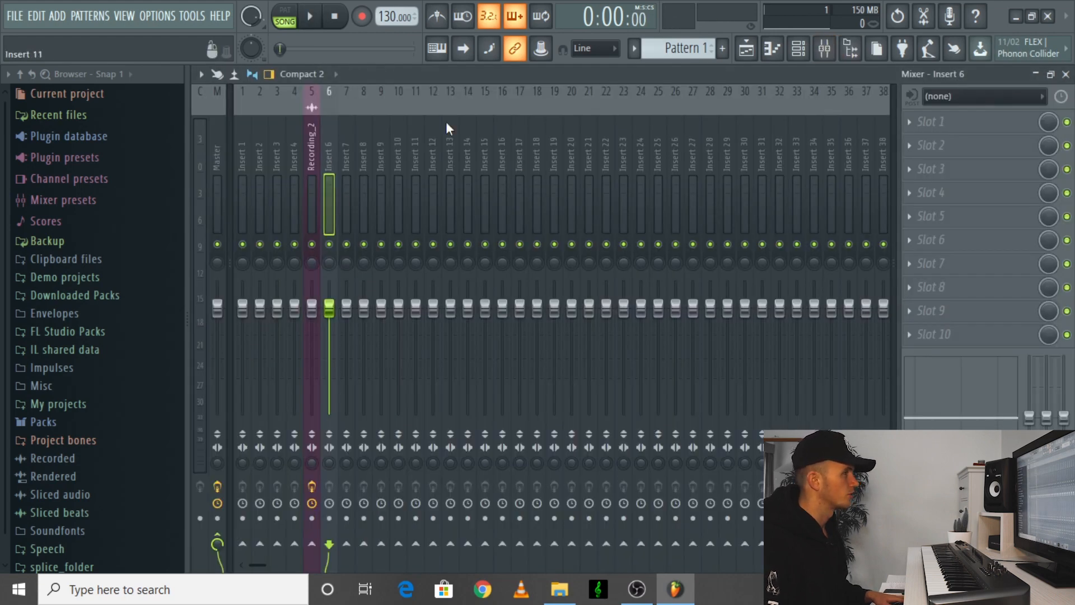
left_click(952, 118)
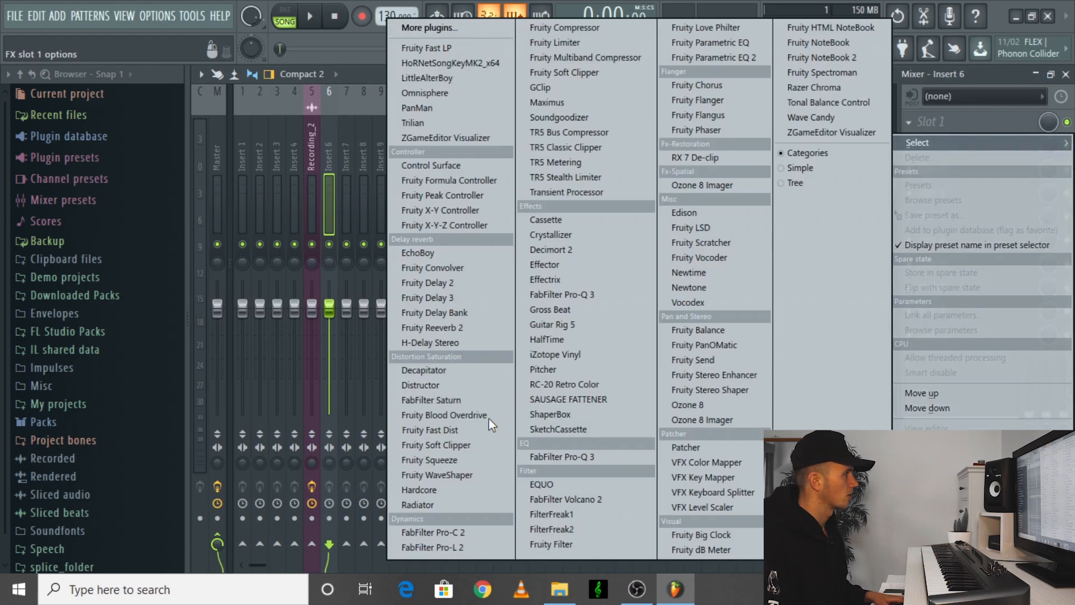
left_click(461, 328)
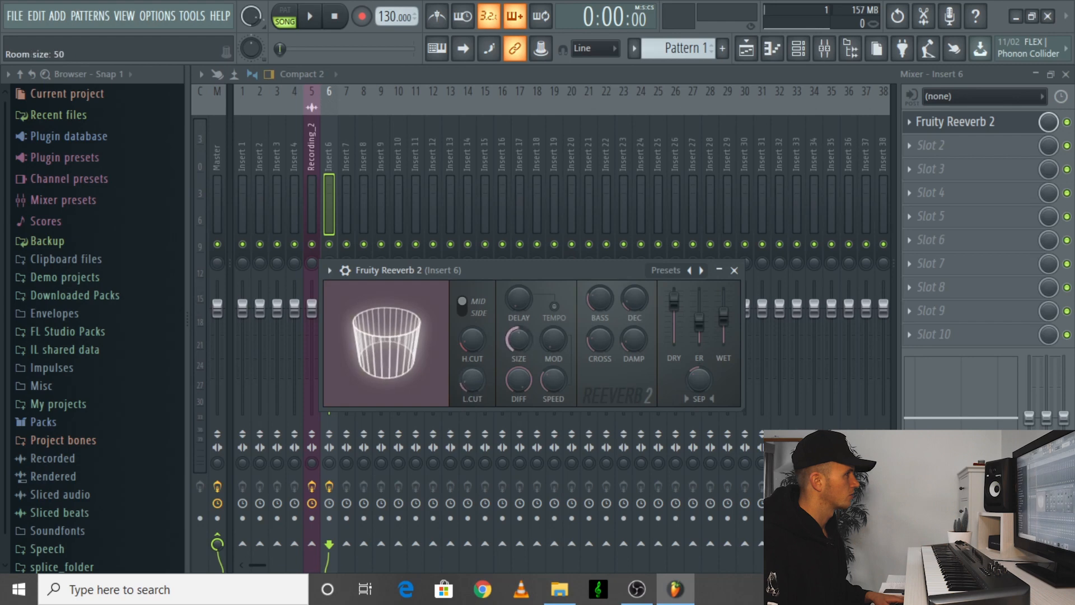
left_click(310, 20)
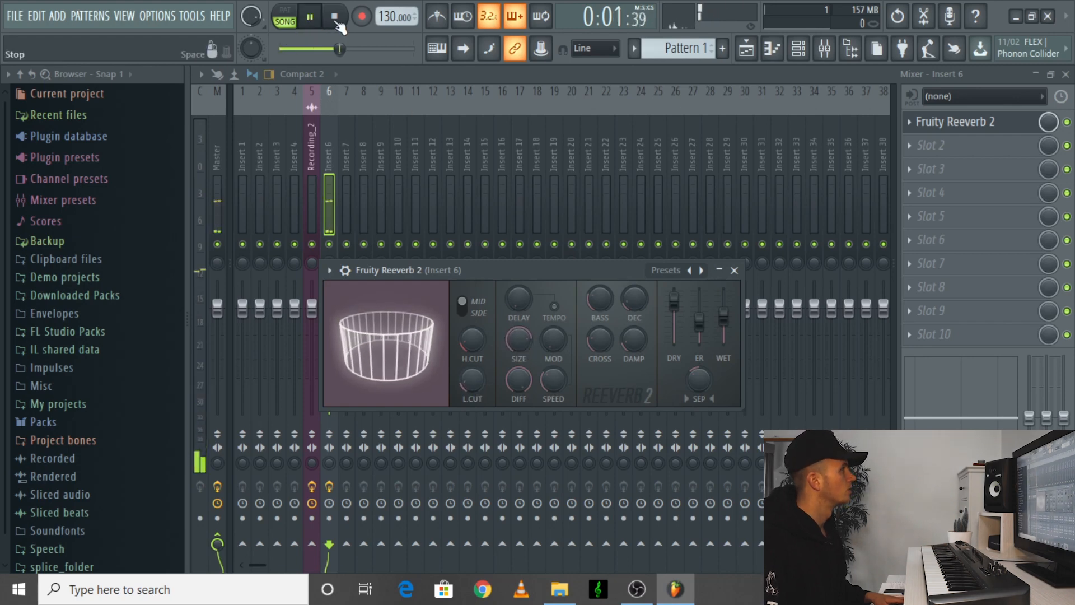
left_click(338, 25)
- Move the Recording_2 clip on the first playlist track to the start of bar 6
left_click(746, 48)
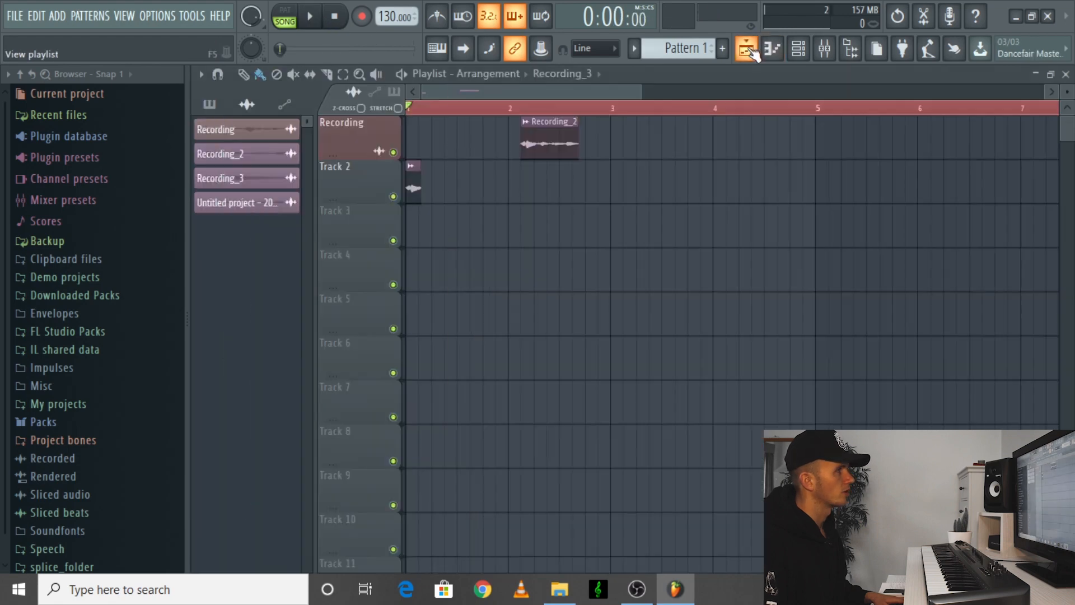
left_click_drag(565, 137, 937, 124)
- Reverse the Recording_3 sample on Track 2 and close its channel settings
left_click(415, 175)
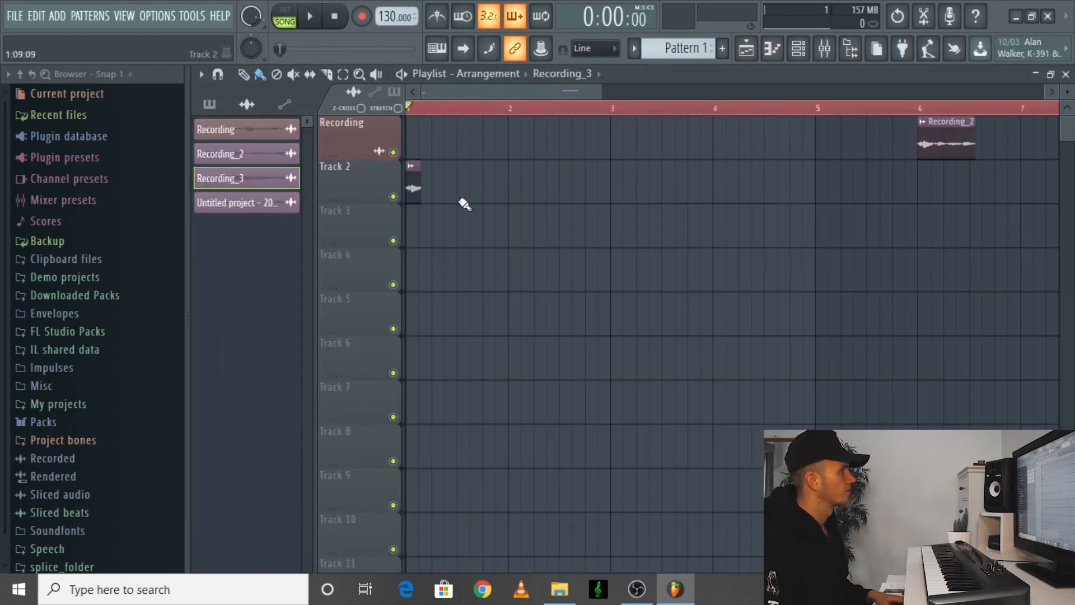
double_click(413, 174)
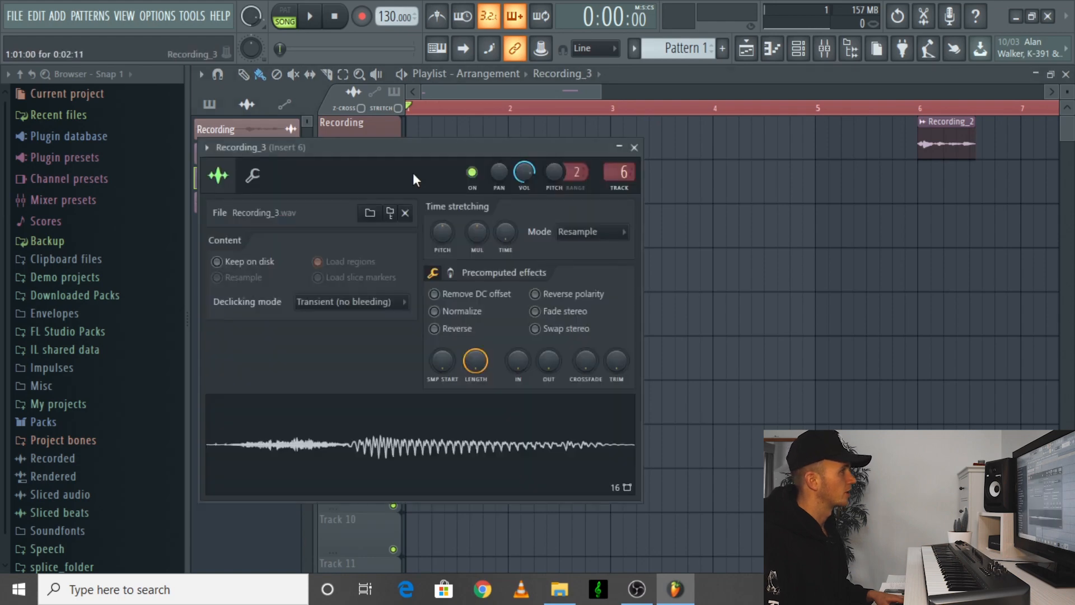
left_click(465, 331)
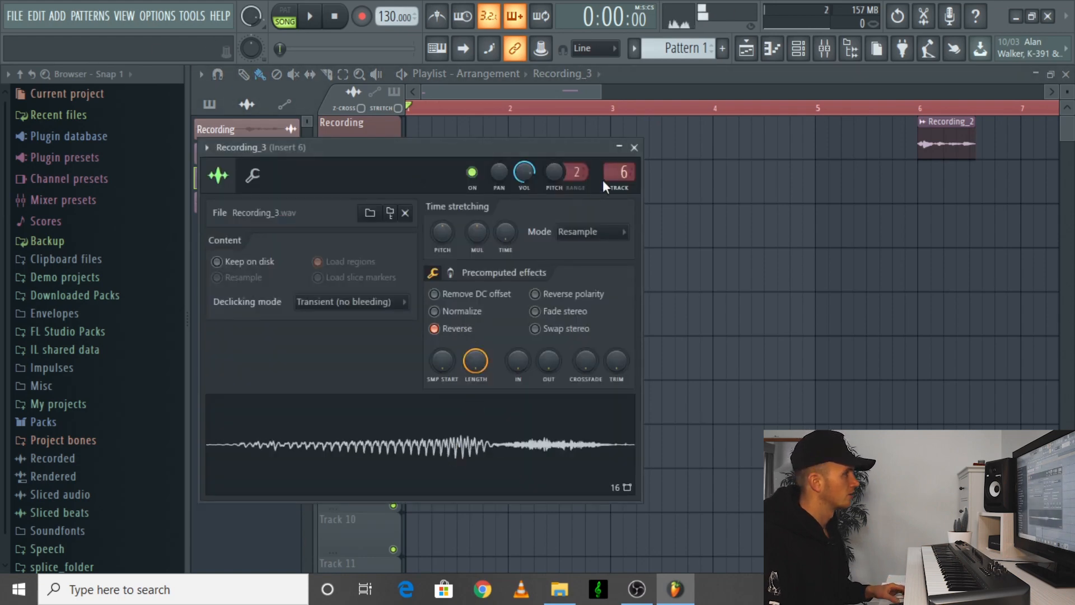
left_click(634, 147)
- Record the reversed Recording_3 clip with its reverb tail into Edison in slot 2 of Insert 6
left_click(825, 49)
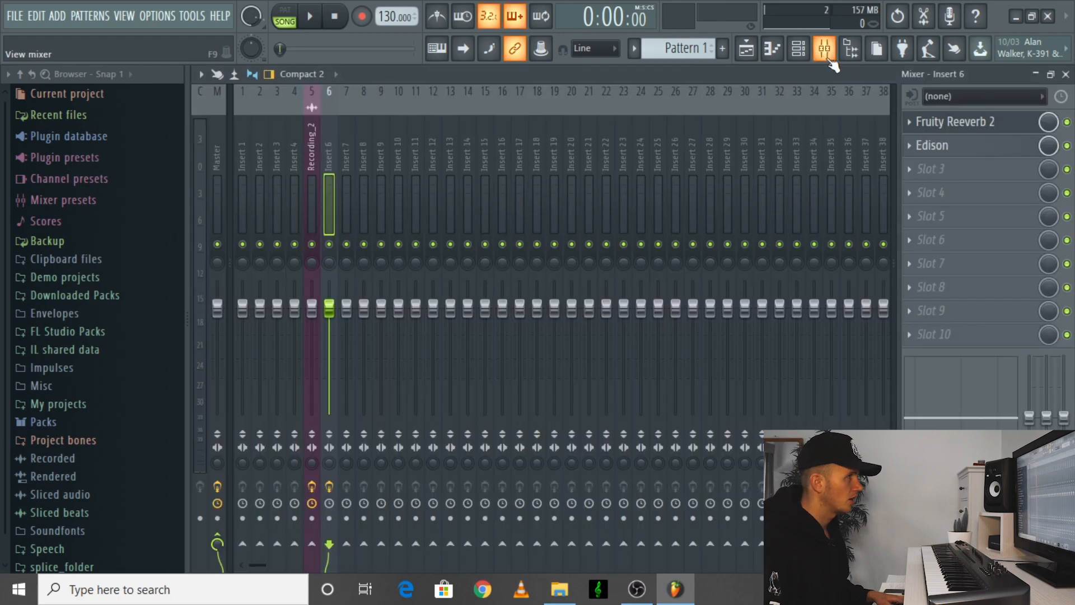
left_click(951, 150)
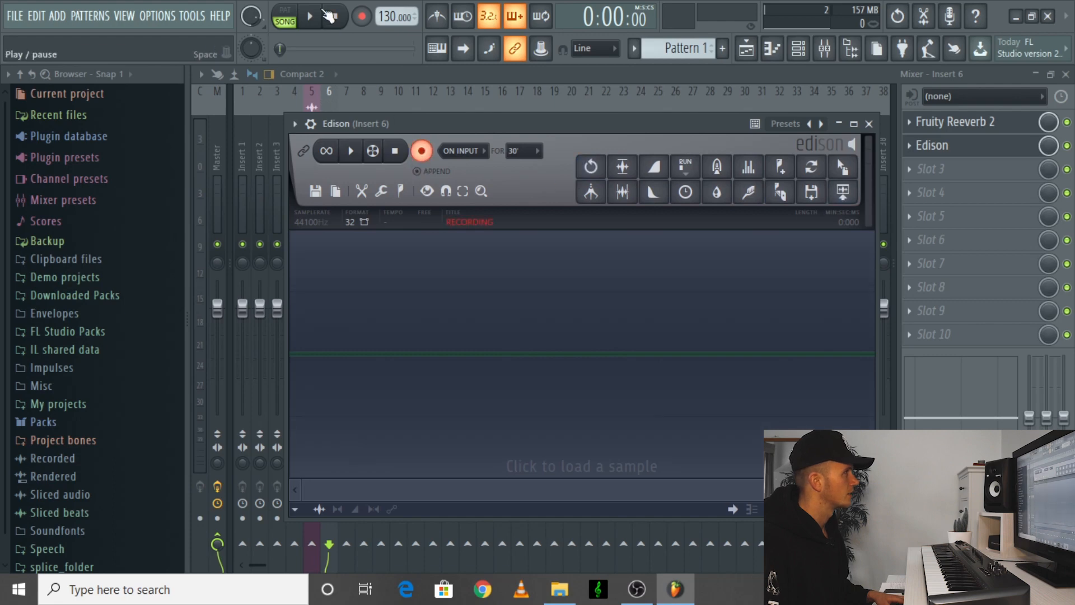
left_click(321, 18)
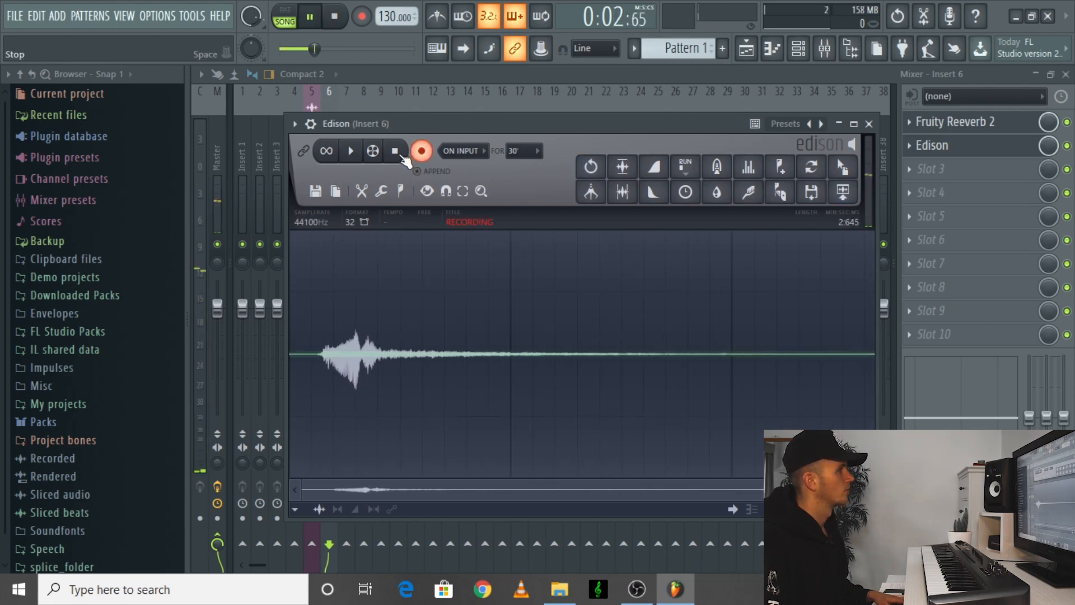
left_click(397, 154)
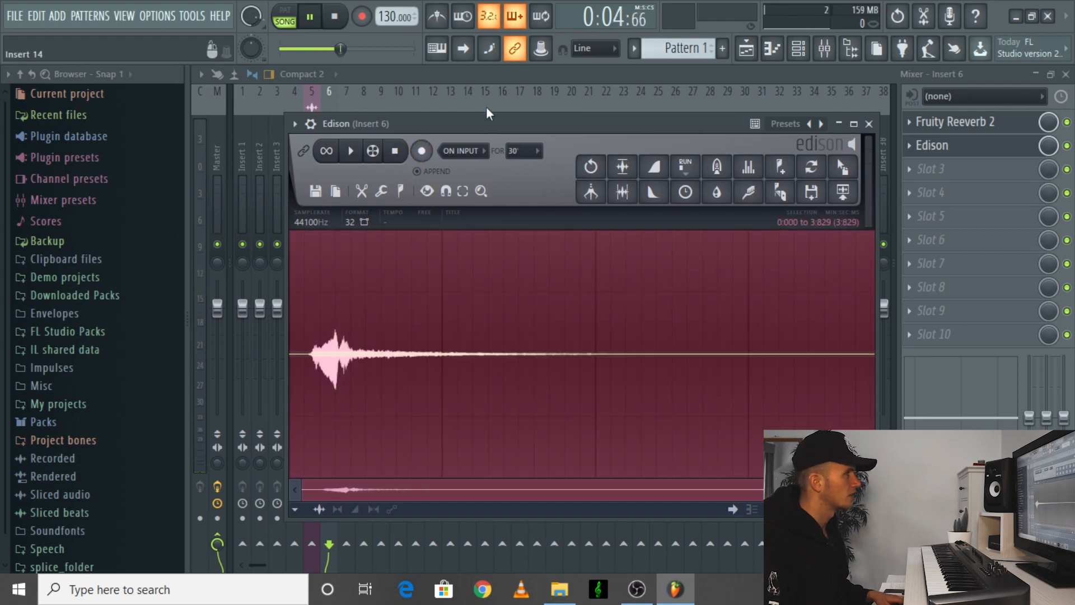
- Place the Edison recording on Track 3 of the playlist and reverse its sample
left_click(351, 16)
left_click_drag(843, 167, 456, 237)
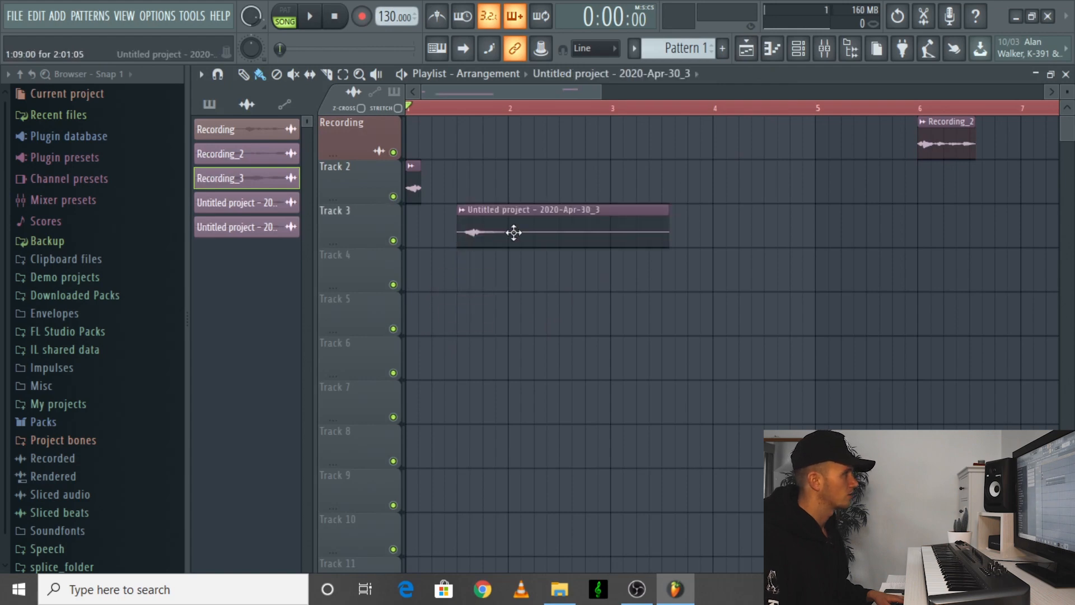
double_click(513, 233)
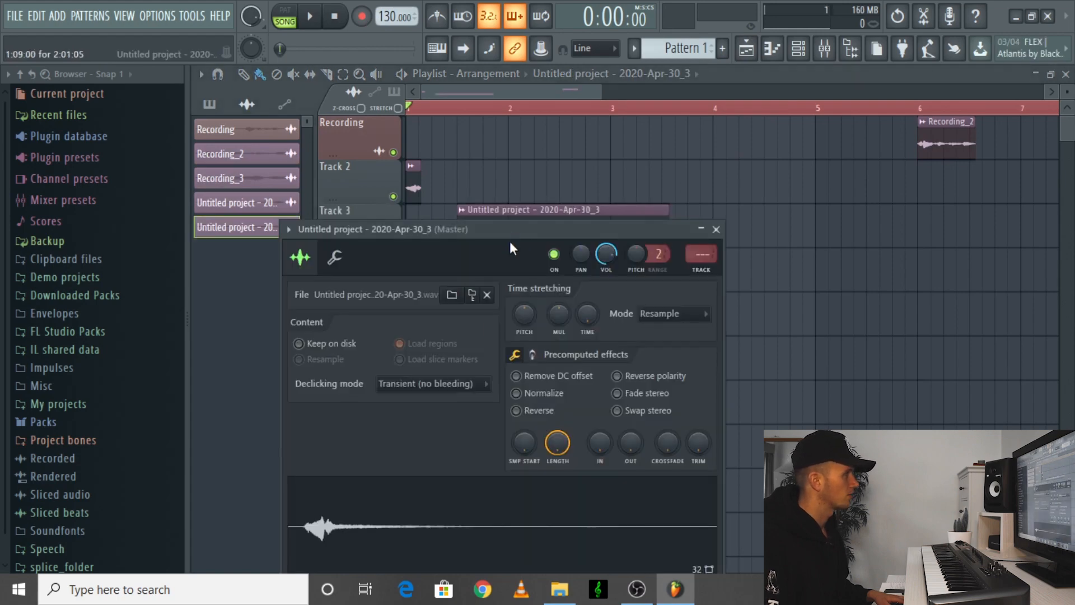
left_click(536, 413)
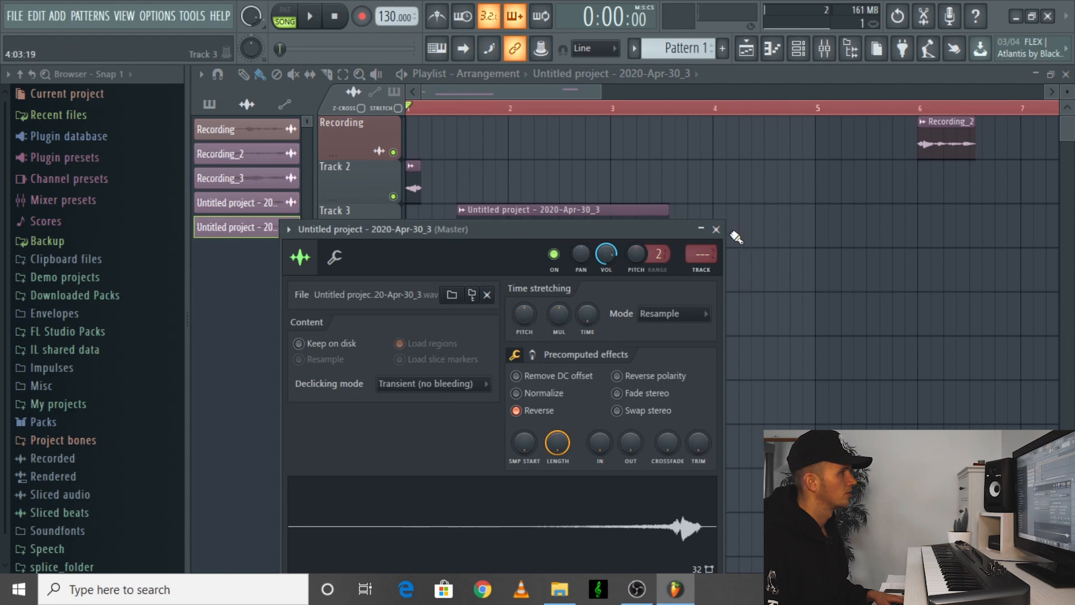
left_click(716, 229)
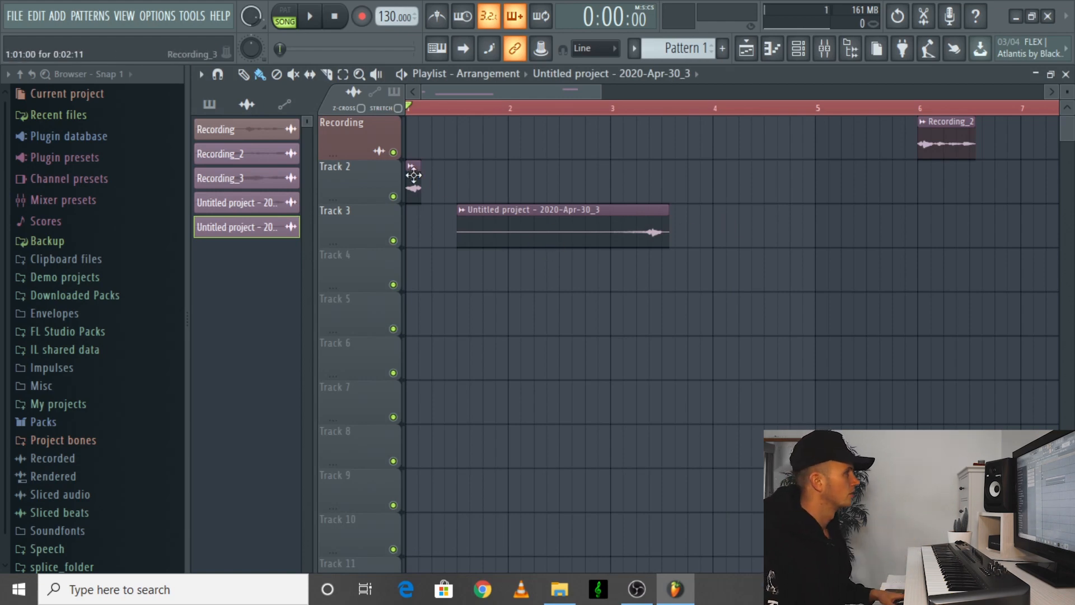
- Replace Recording_3 on Track 2 with the reversed clip starting at bar 1, and overlap its end with Recording_2 just before bar 3
left_click_drag(462, 227, 407, 229)
left_click_drag(407, 192, 418, 185)
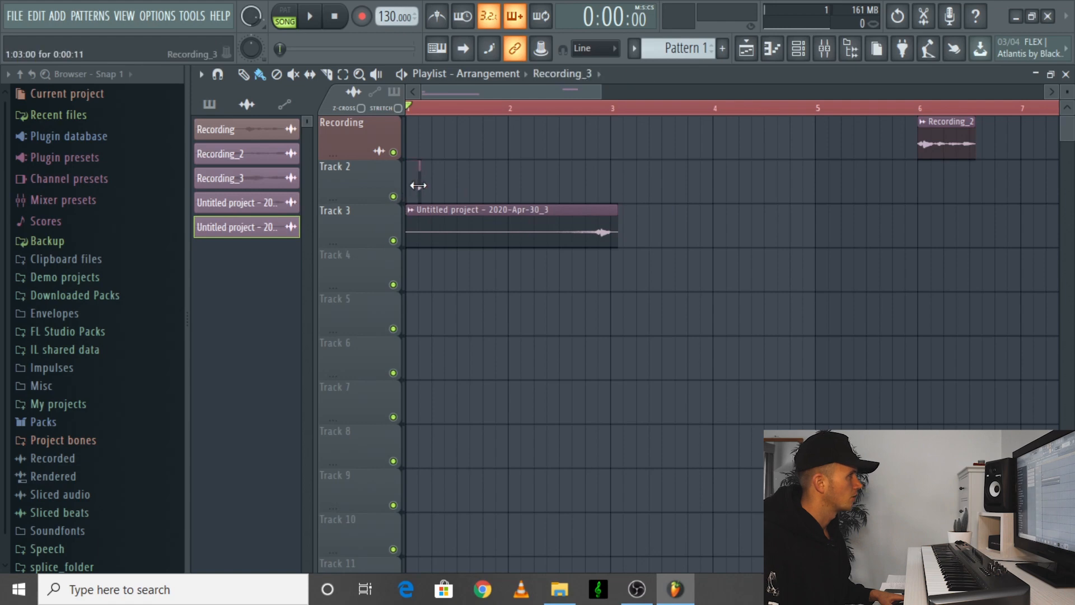
left_click_drag(927, 145, 608, 146)
left_click_drag(592, 207, 560, 164)
key("space")
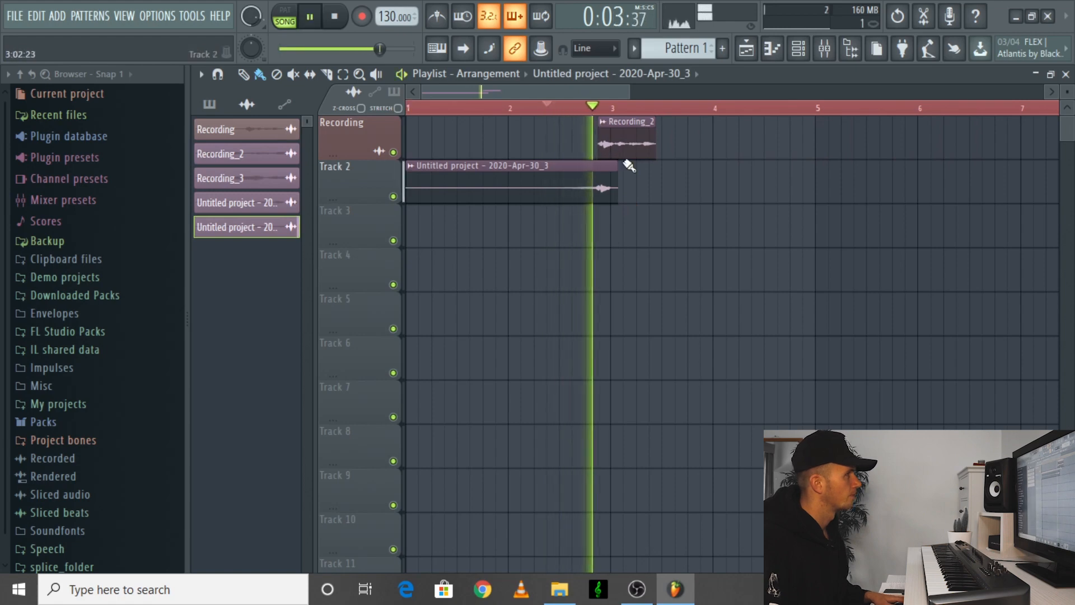
key("space")
- Slice the reversed clip on Track 2 where Recording_2 begins, delete the part after the cut and play the song
scroll(603, 189, "up", 3)
scroll(603, 189, "up", 5)
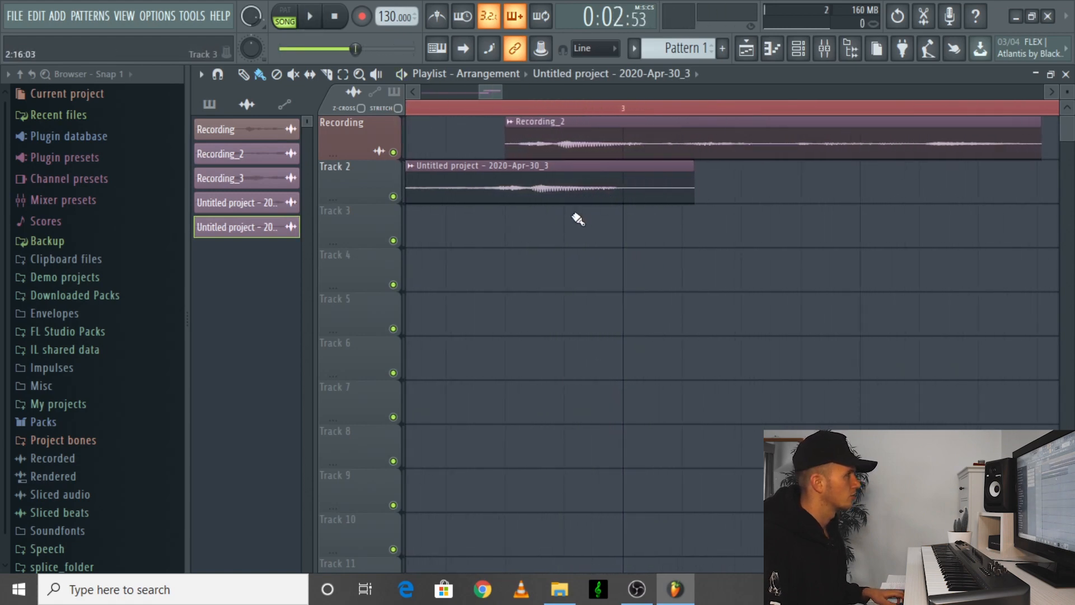
left_click(571, 132)
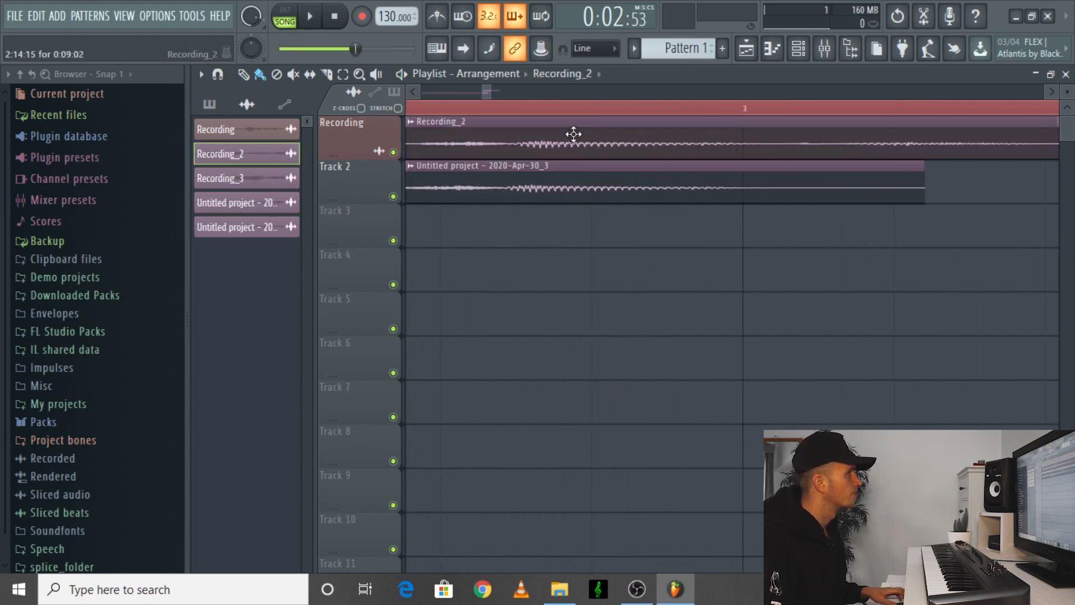
scroll(571, 132, "down", 4)
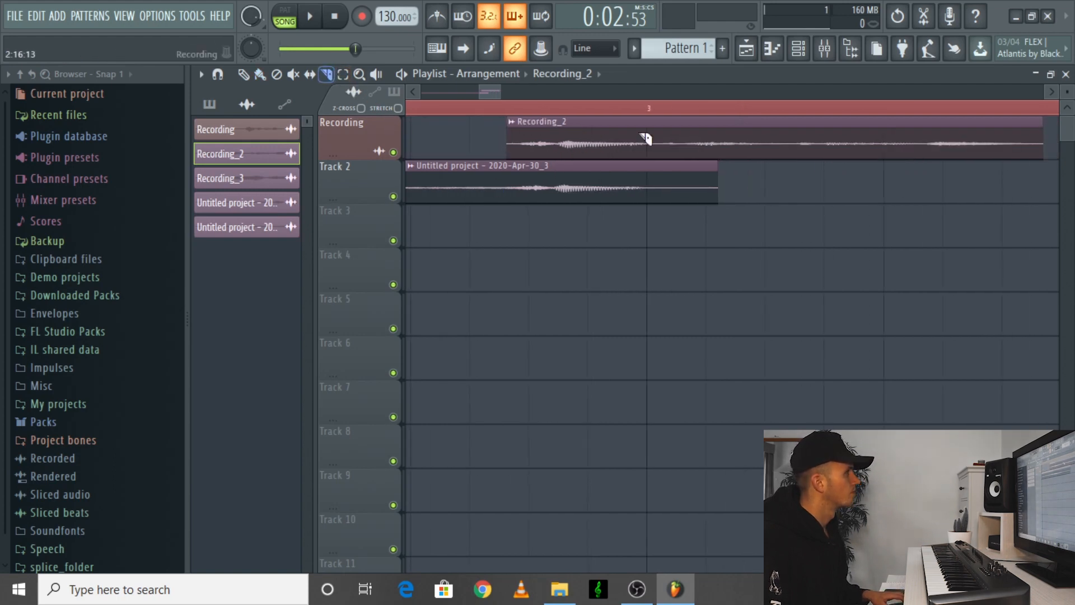
left_click(511, 182)
key("b")
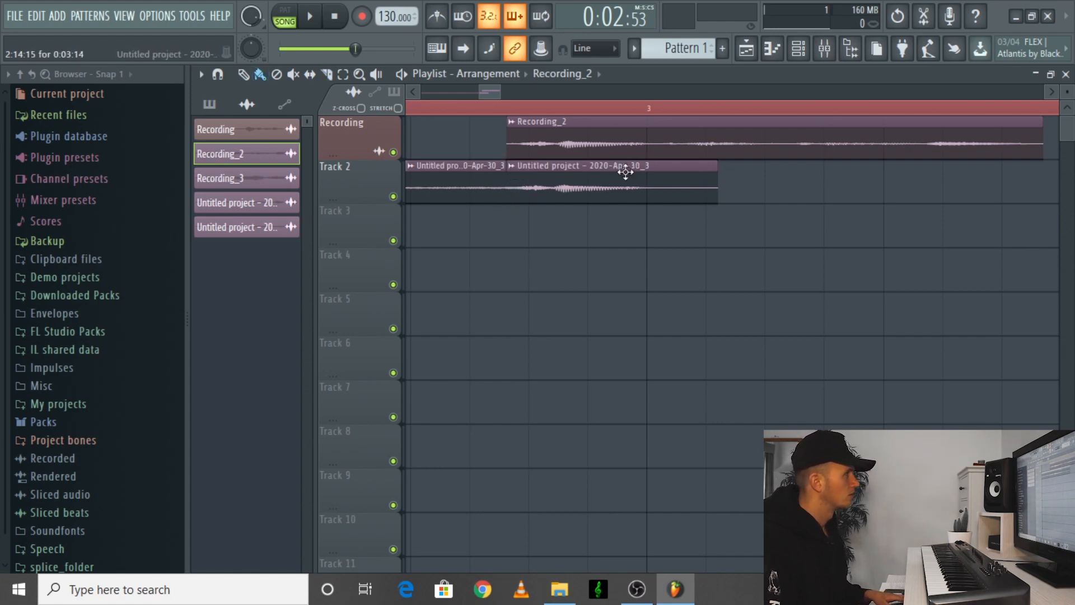
right_click(627, 174)
scroll(631, 179, "down", 6)
left_click_drag(598, 109, 202, 201)
key("space")
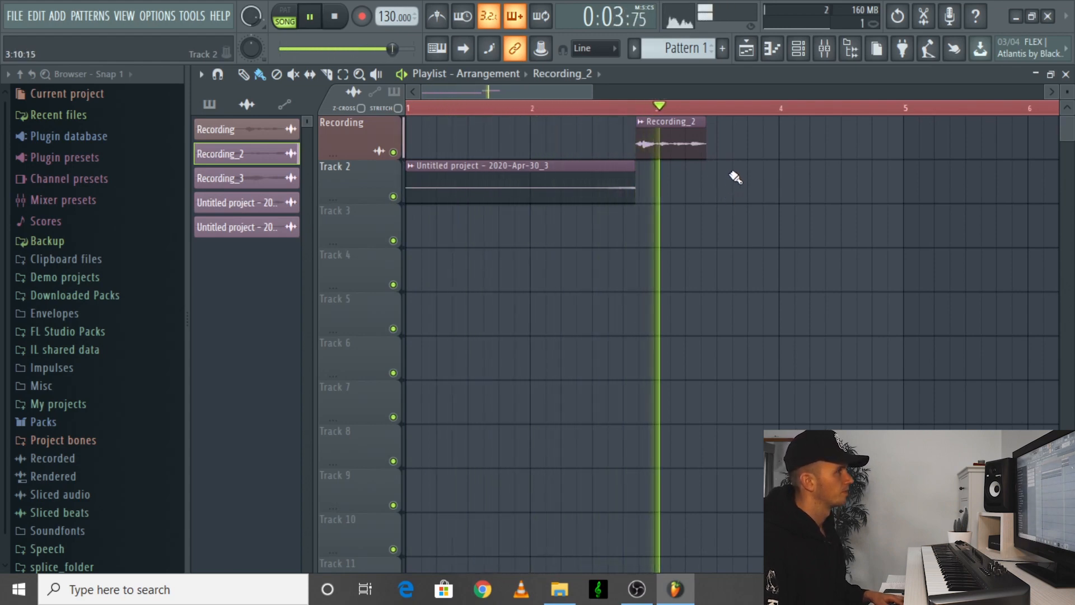
key("space")
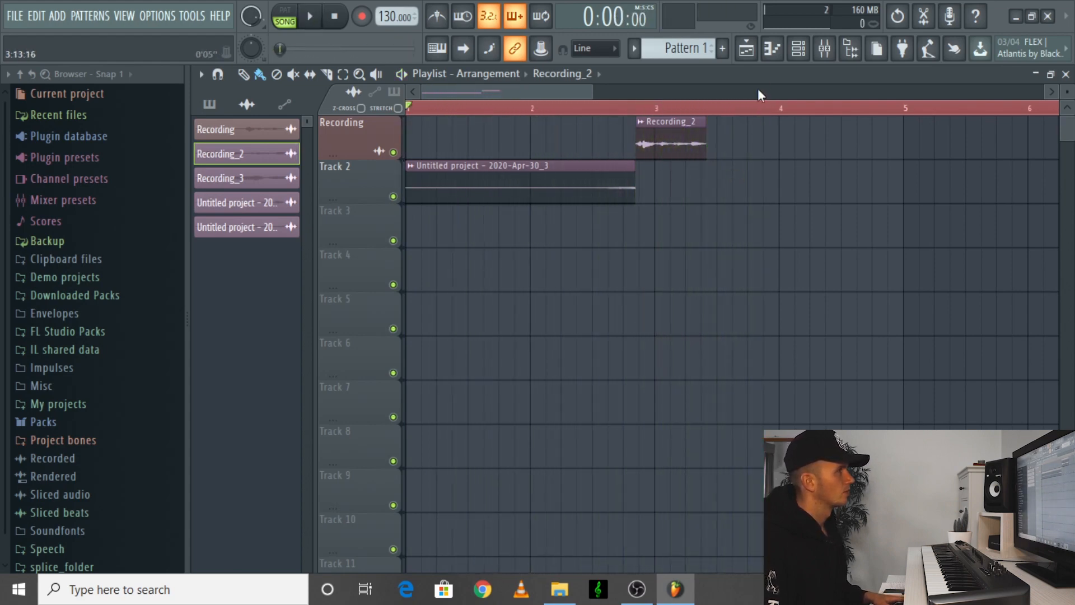
- Copy Fruity Reeverb 2 with its settings from Insert 6 to the Recording_2 mixer track and play the song
double_click(667, 149)
left_click(794, 126)
left_click(798, 49)
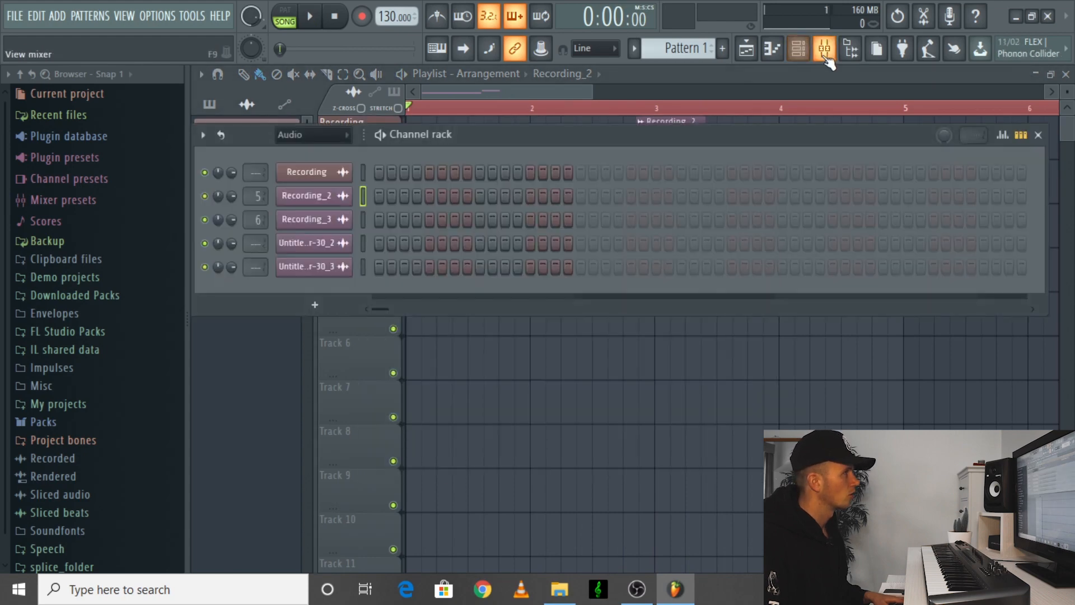
left_click(824, 48)
left_click(335, 159)
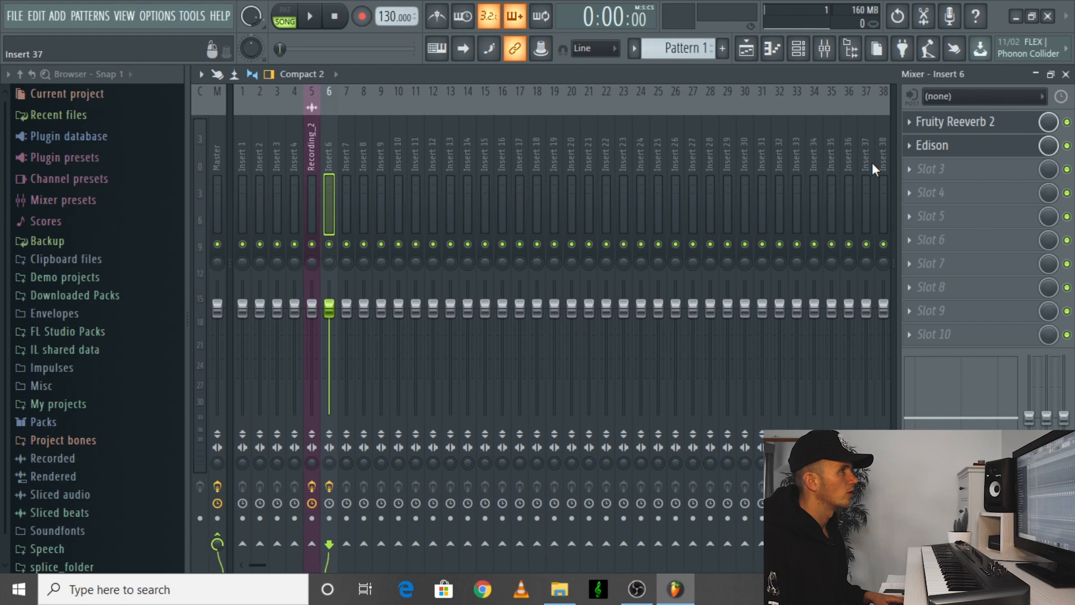
left_click(909, 127)
left_click_drag(959, 214, 314, 147)
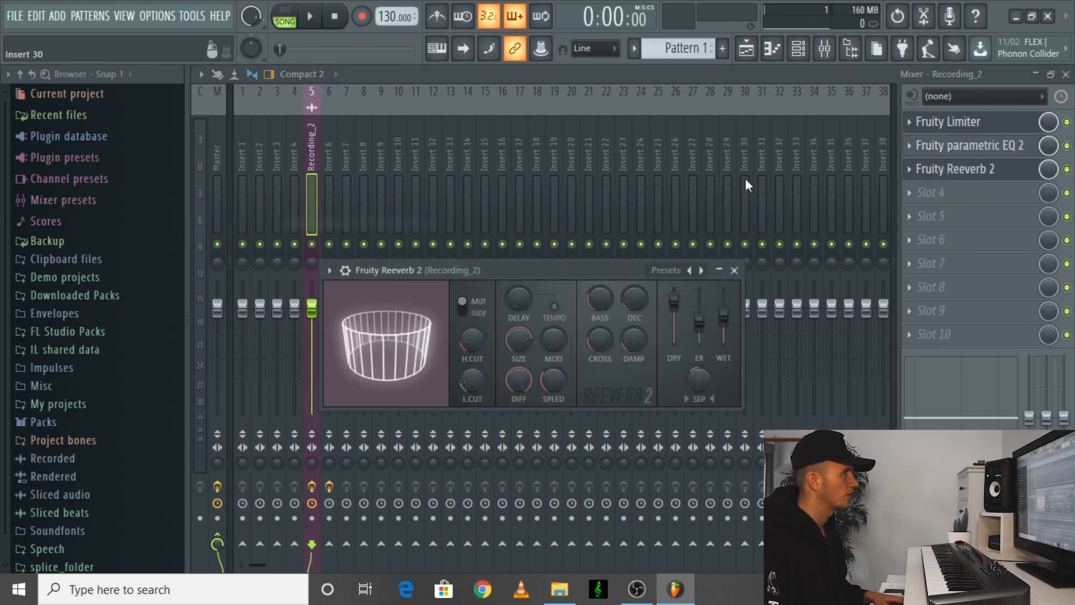
left_click(745, 48)
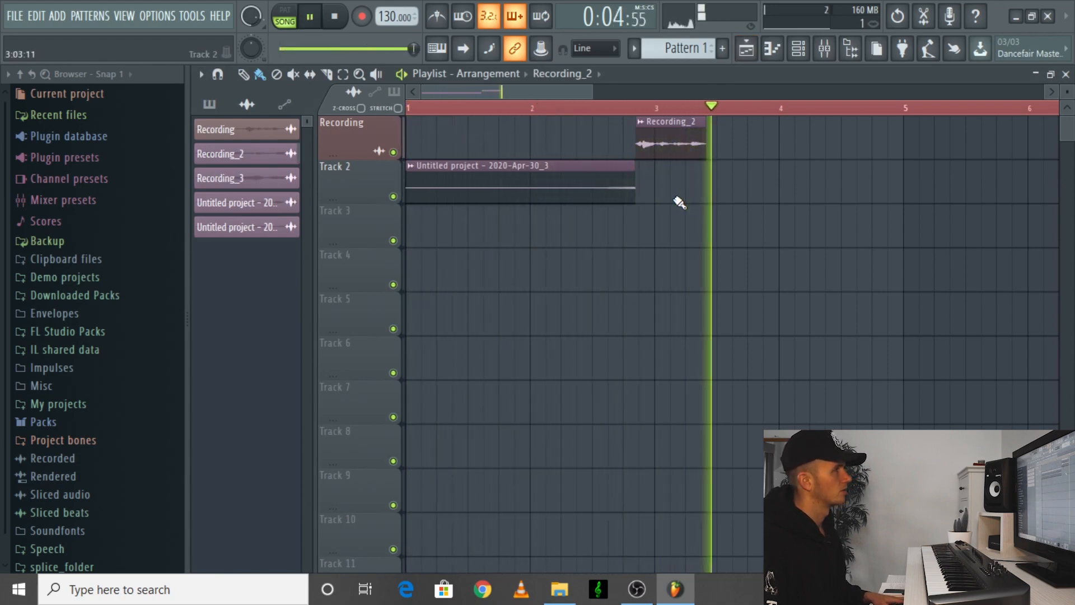
key("space")
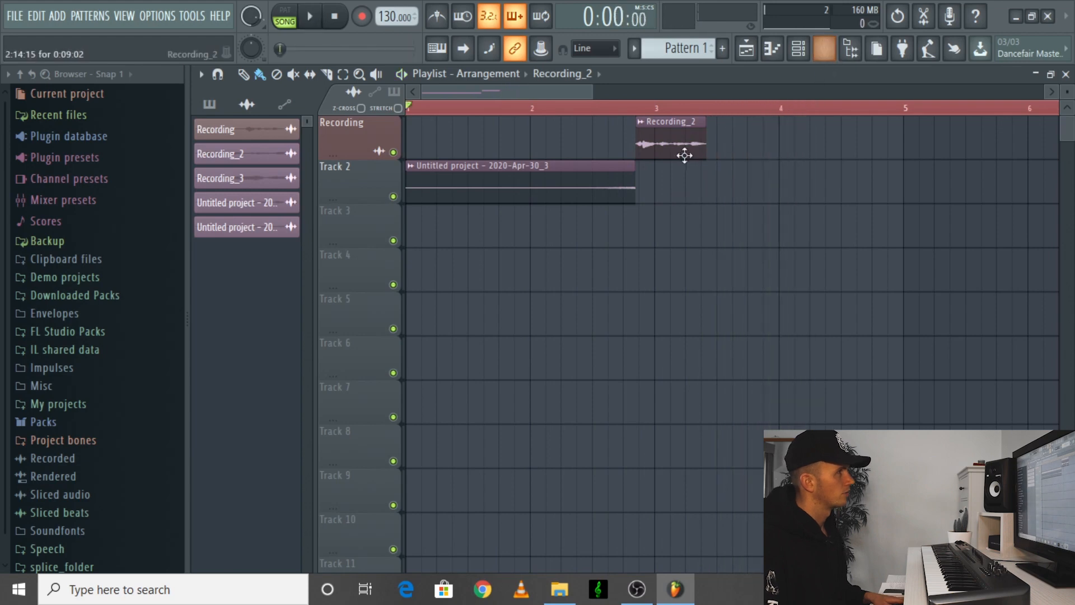
- Set the wet level of Recording_2's Fruity Reeverb 2 to 43% at full mix level, checking it by playback
left_click(824, 48)
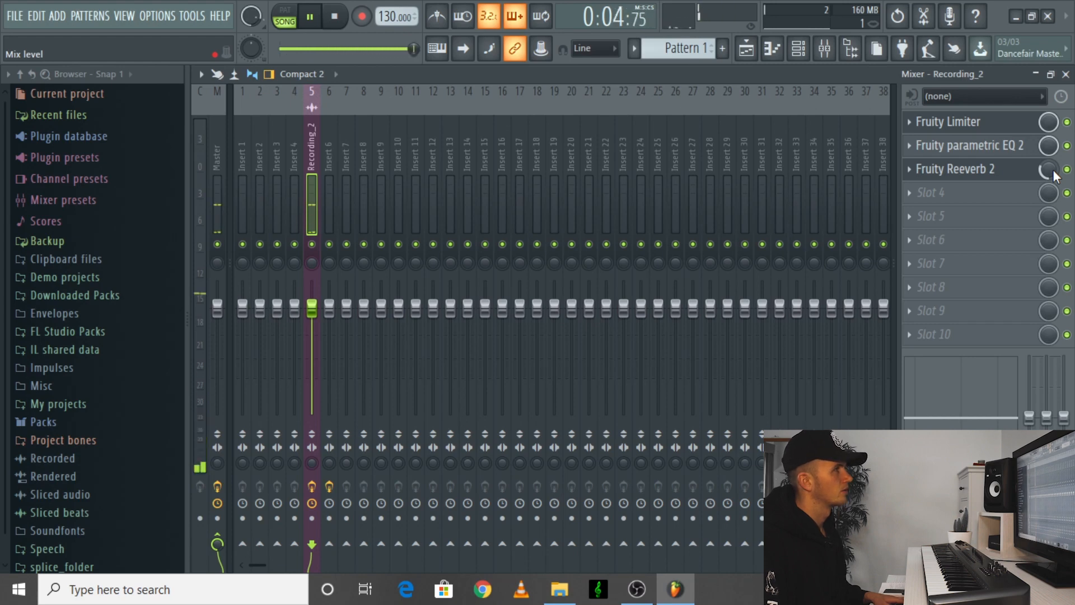
key("space")
left_click(1020, 173)
left_click_drag(1046, 172, 1046, 128)
left_click(1002, 173)
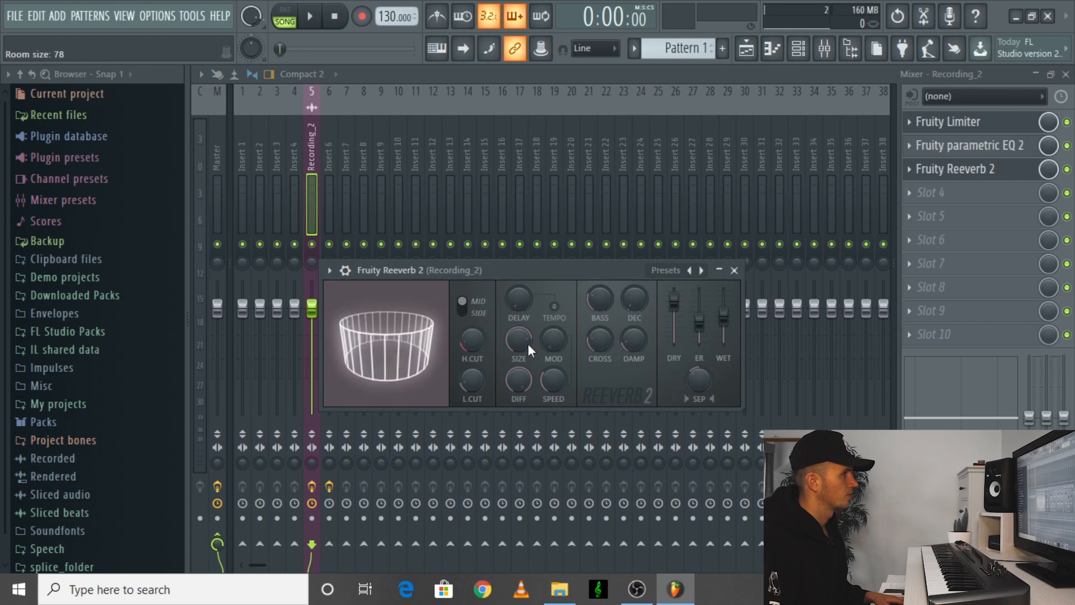
left_click_drag(726, 321, 726, 330)
key("space")
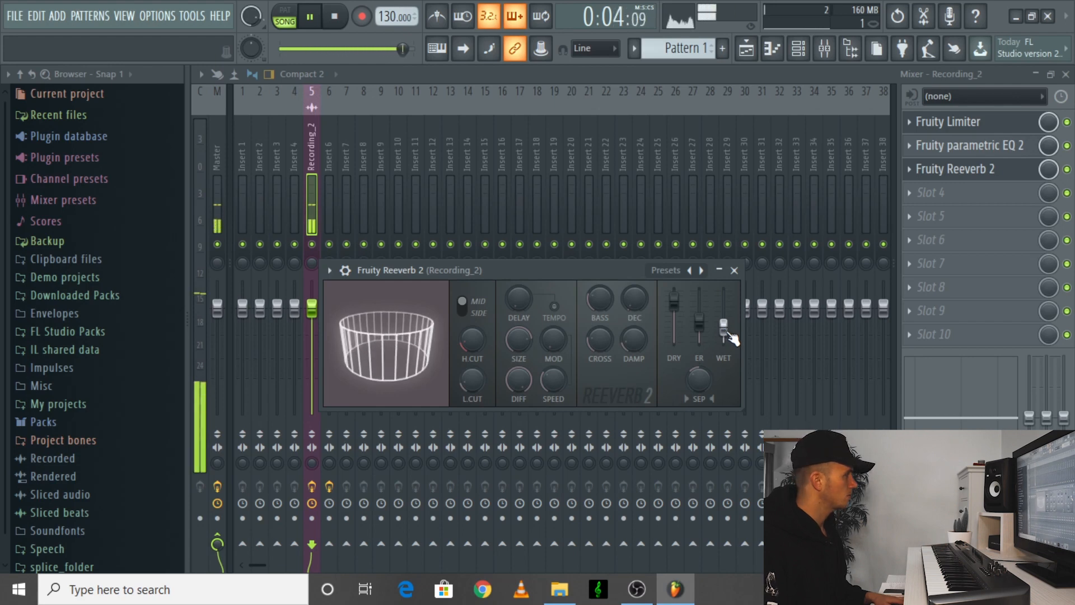
key("space")
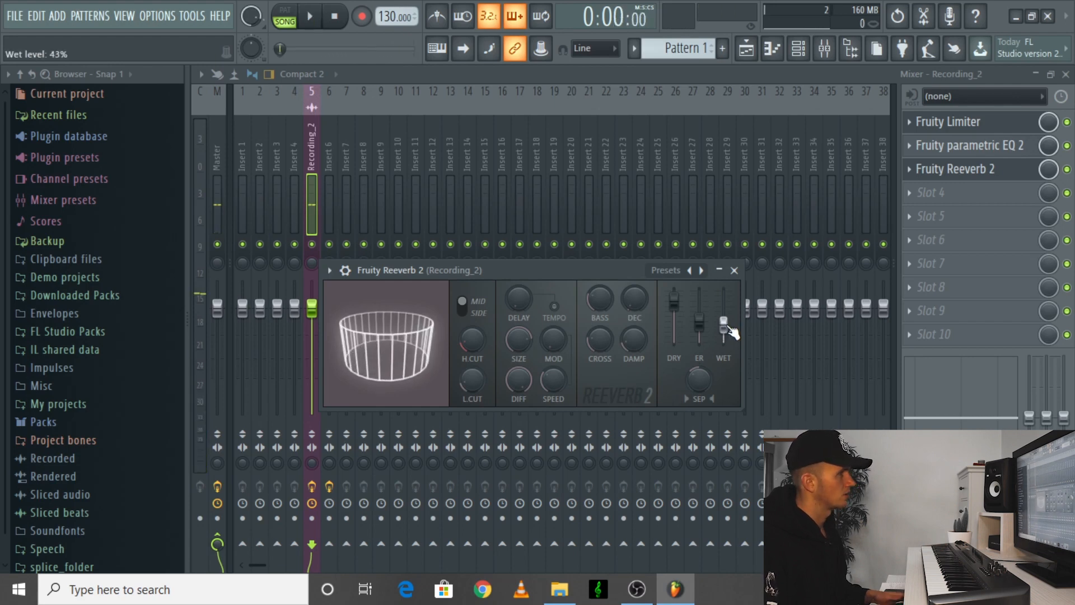
left_click(733, 270)
- Load Fruity Delay 2 in slot 4 of Recording_2, lower its feedback volume, set input panning to 47% and play the song
left_click(941, 193)
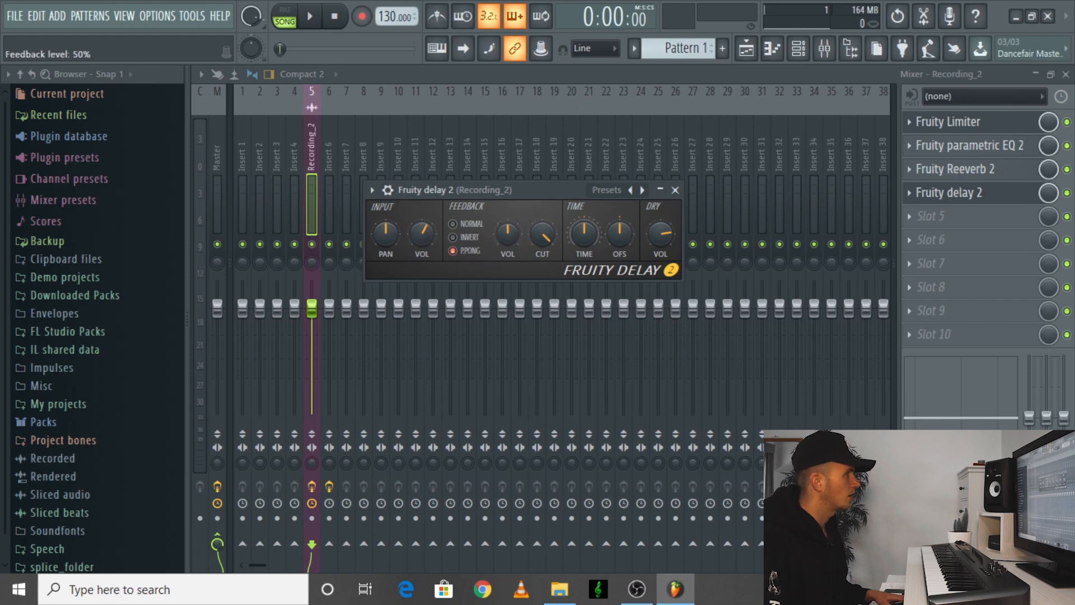
left_click_drag(389, 234, 389, 219)
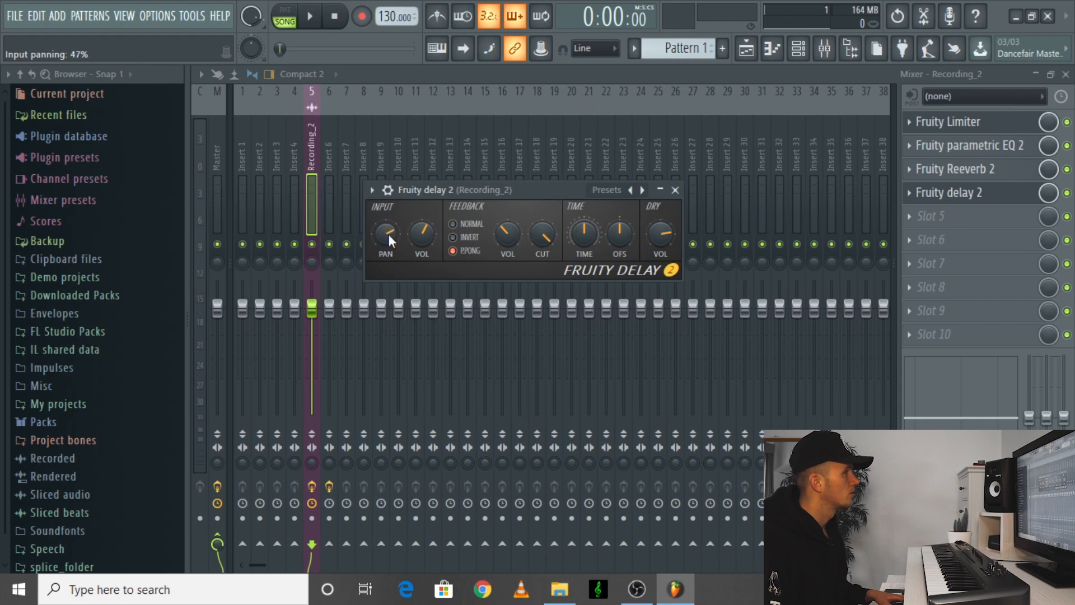
left_click(771, 49)
key("space")
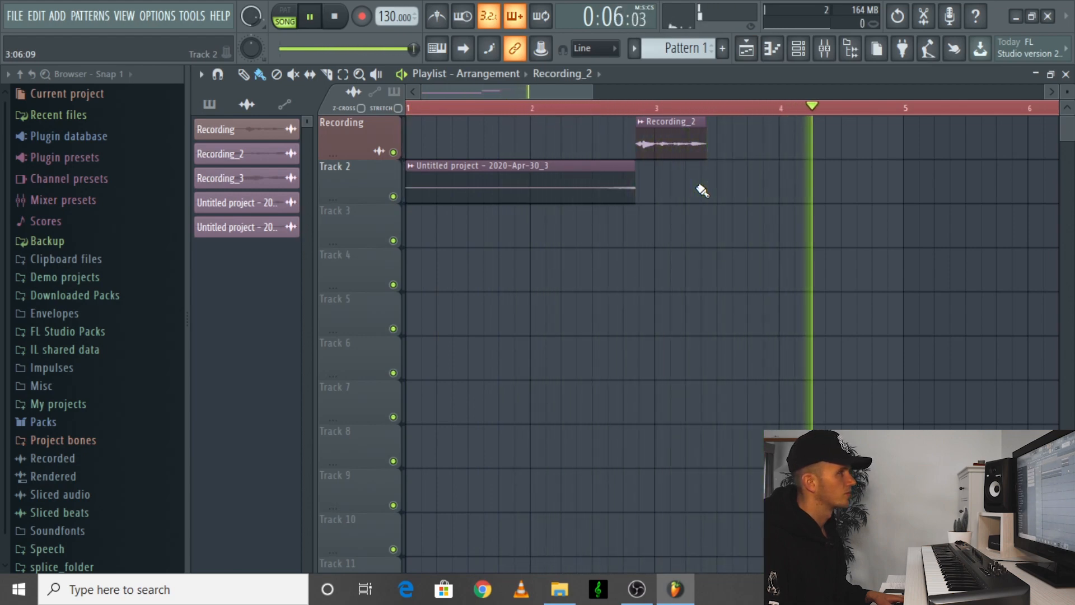
key("space")
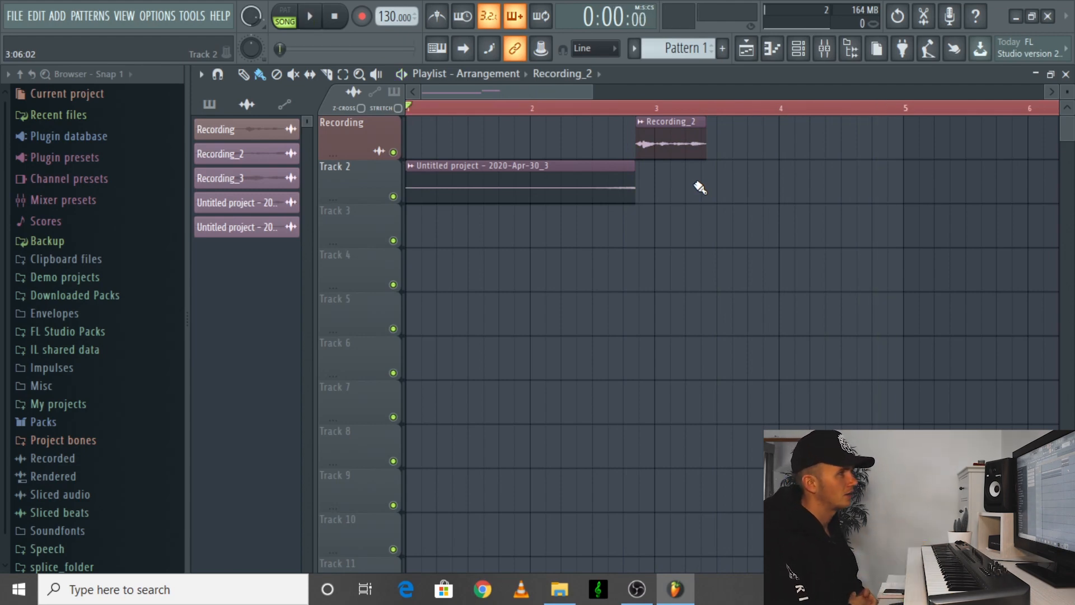
- Return the delay's input panning to about centre, lower its input volume, switch feedback to Normal and play the song
left_click(849, 59)
left_click(965, 193)
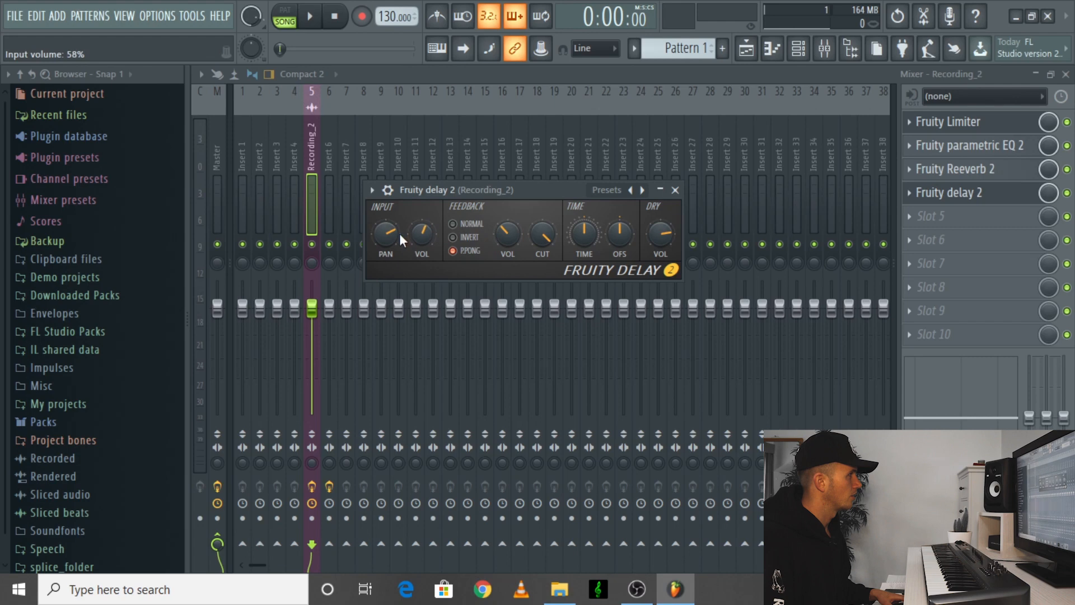
left_click_drag(384, 238, 385, 252)
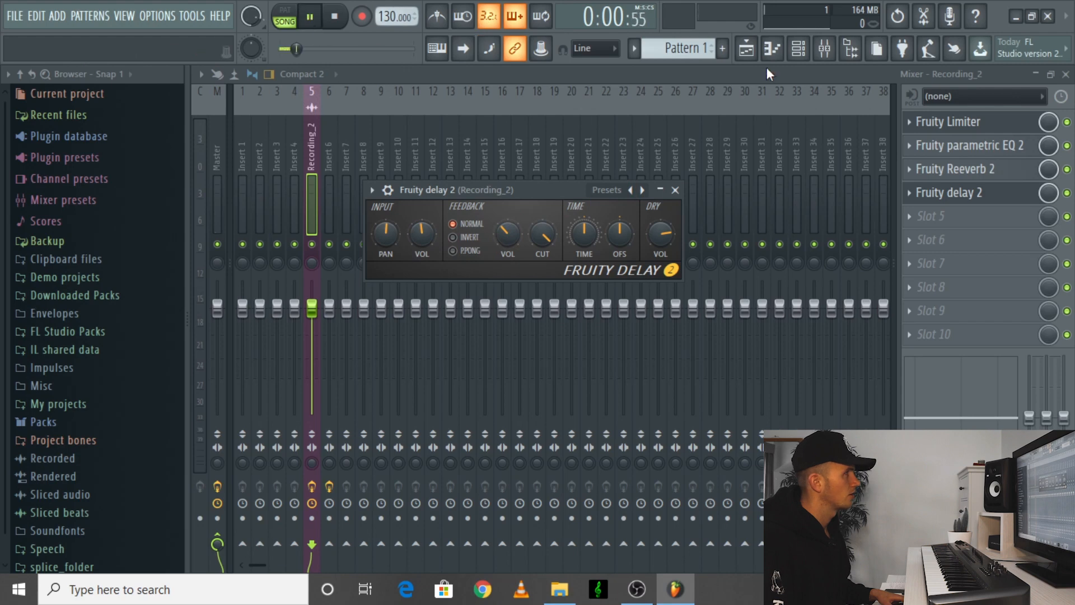
left_click(746, 50)
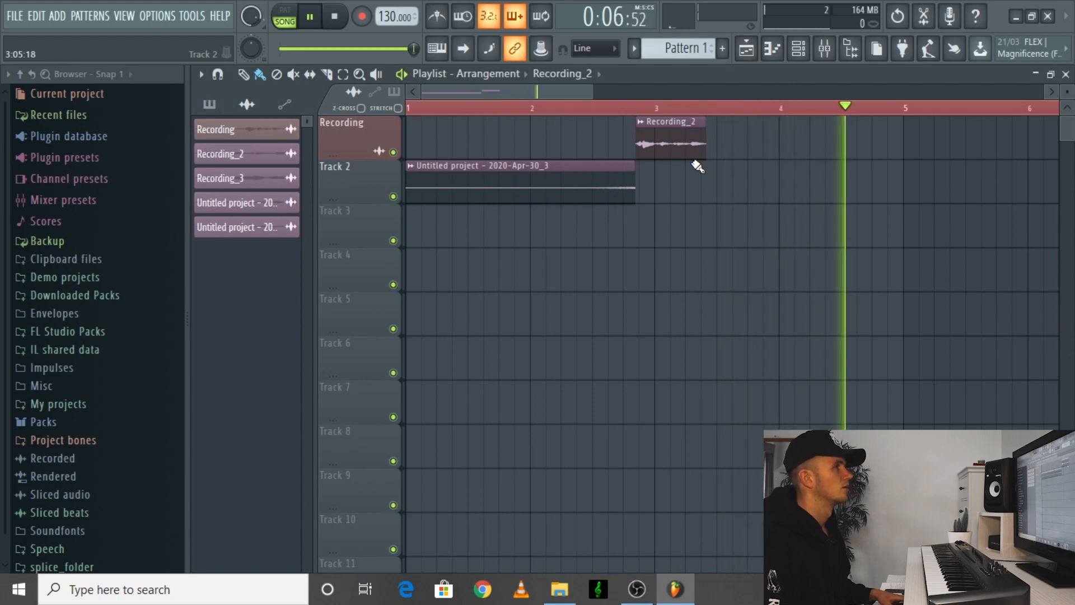
key("space")
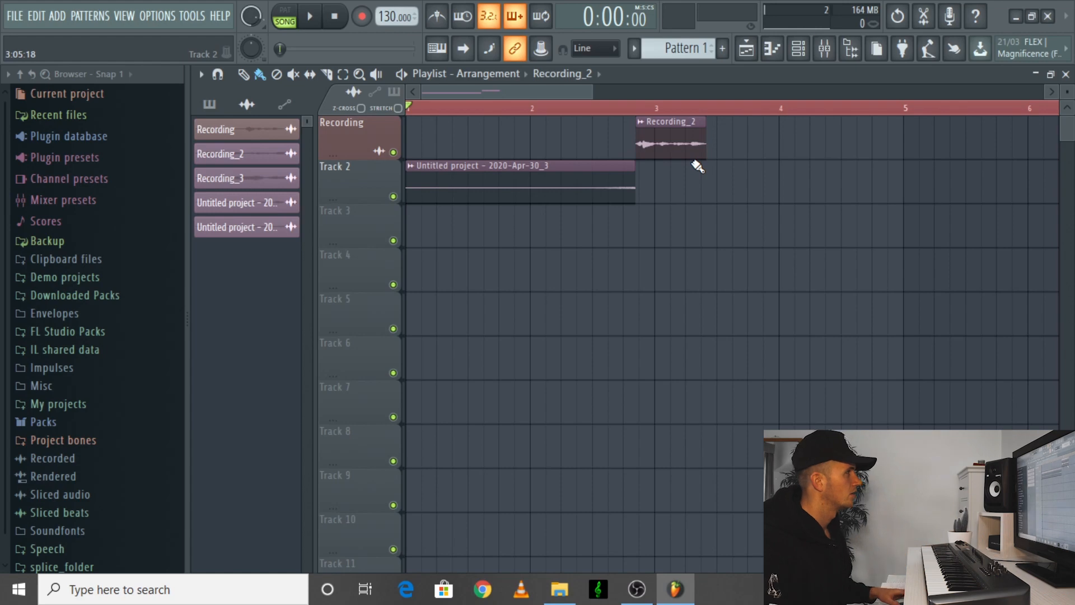
- Load Edison in slot 3 of the Master track and record the song with its reverb and delay tail
key("F9")
left_click(225, 178)
left_click(951, 169)
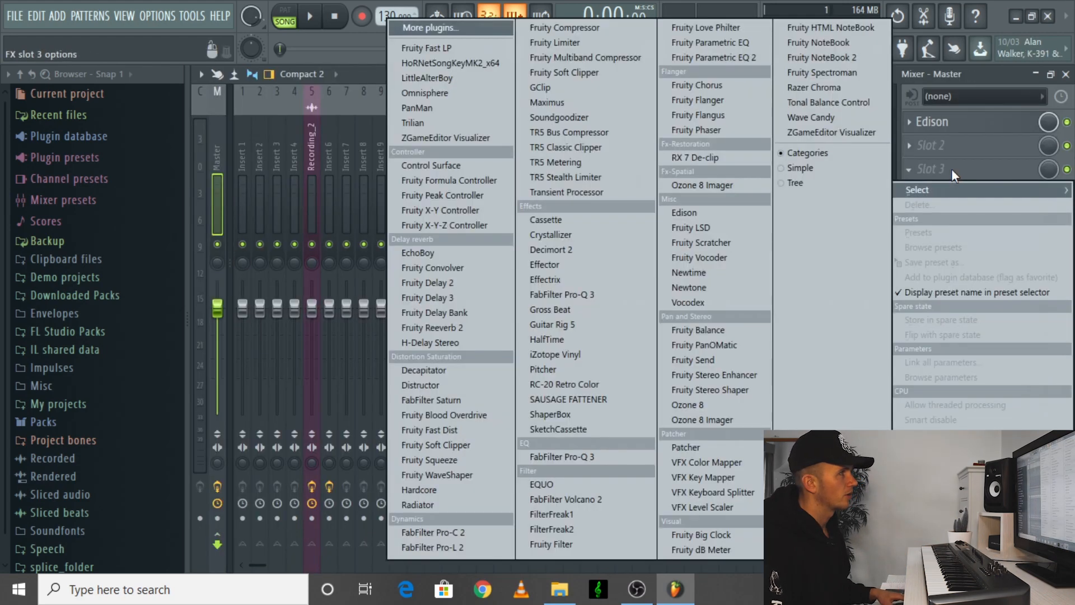
left_click(684, 213)
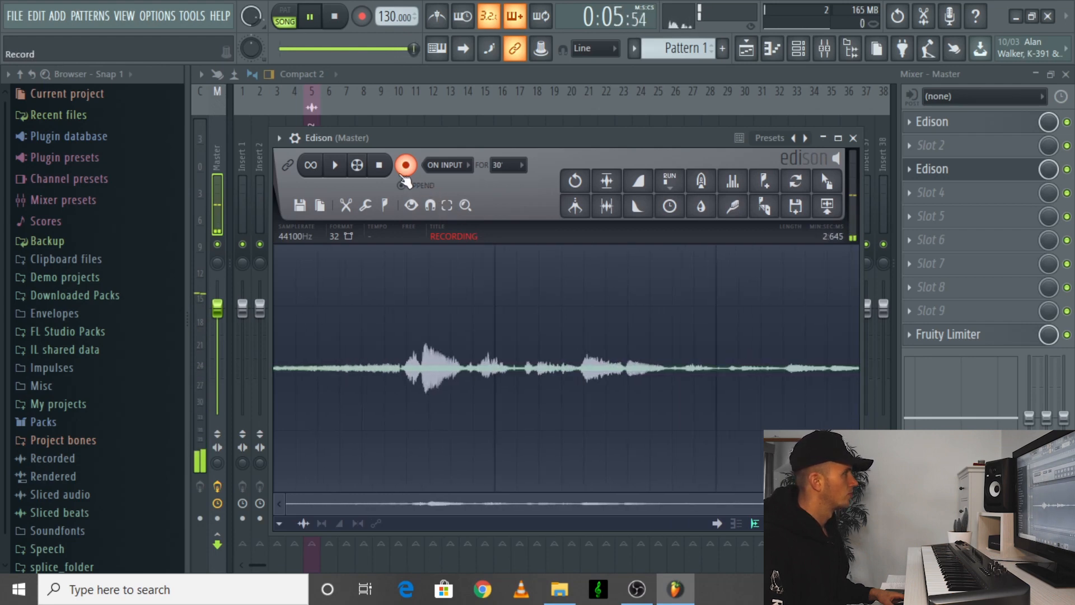
left_click(336, 17)
left_click(406, 165)
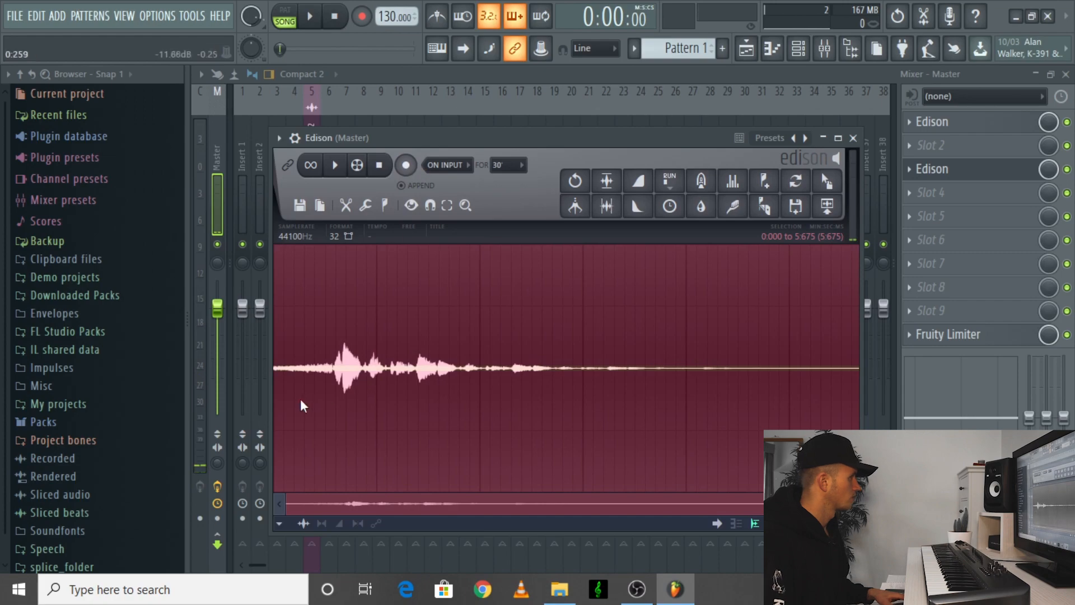